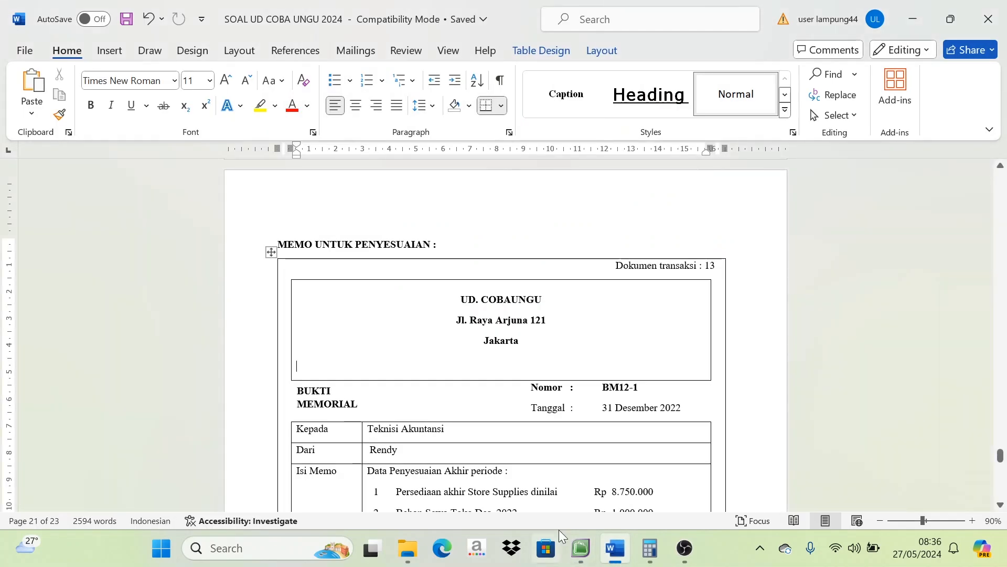
Review transaction document 12 and the adjustment memo, transaction document 13, in the Word question file
mouse_move(581, 549)
mouse_move(573, 478)
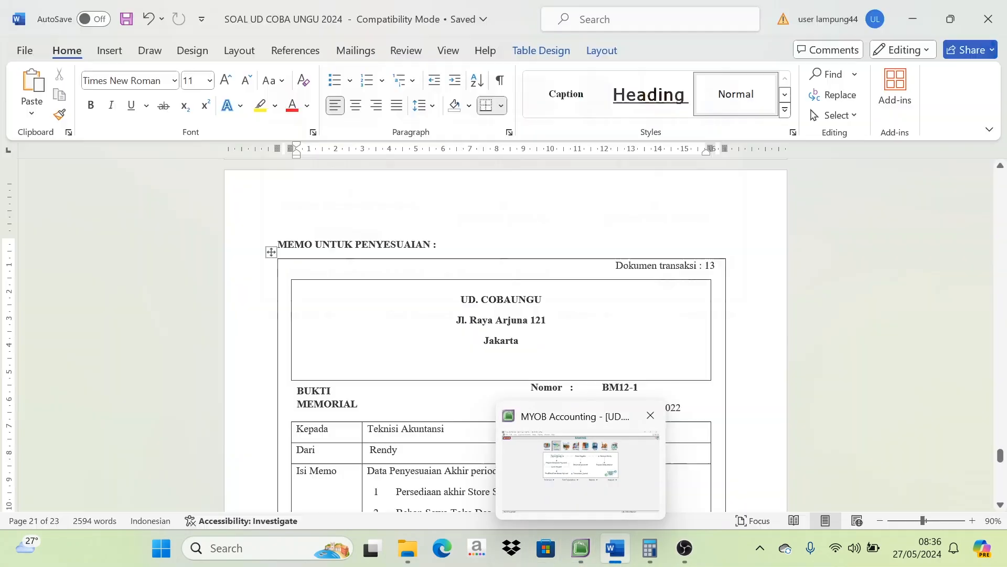
left_click(615, 548)
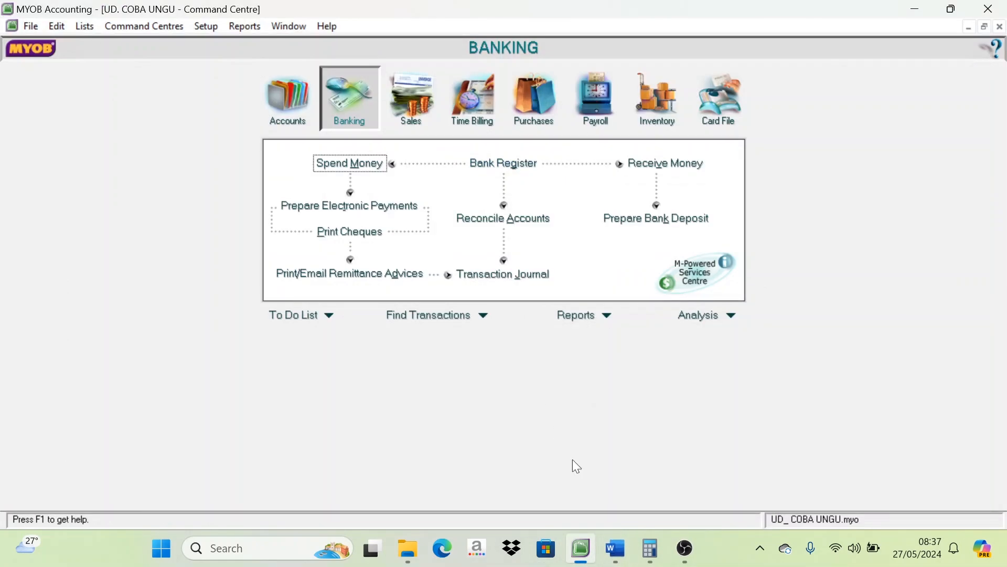
left_click(615, 548)
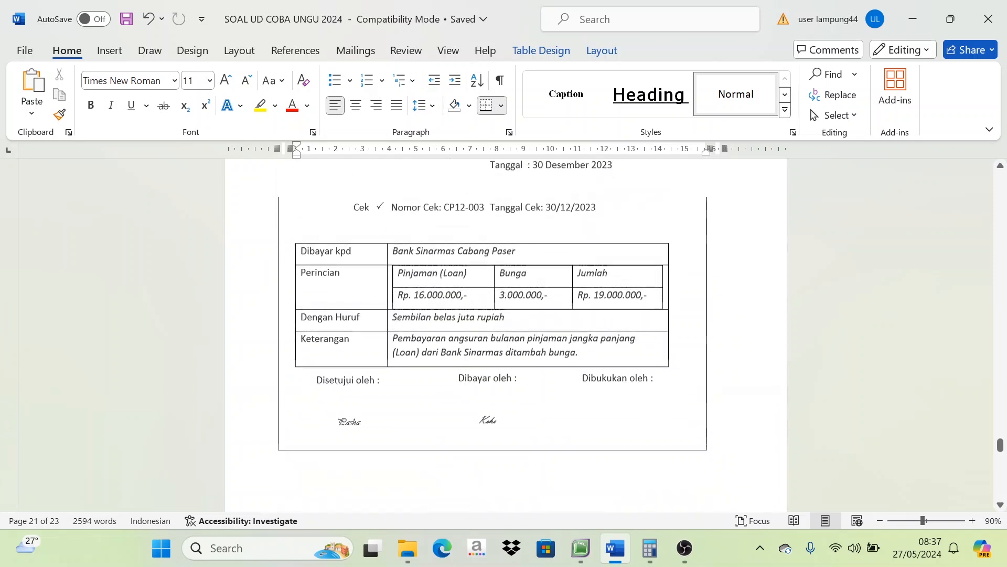
scroll(506, 336, "down", 6)
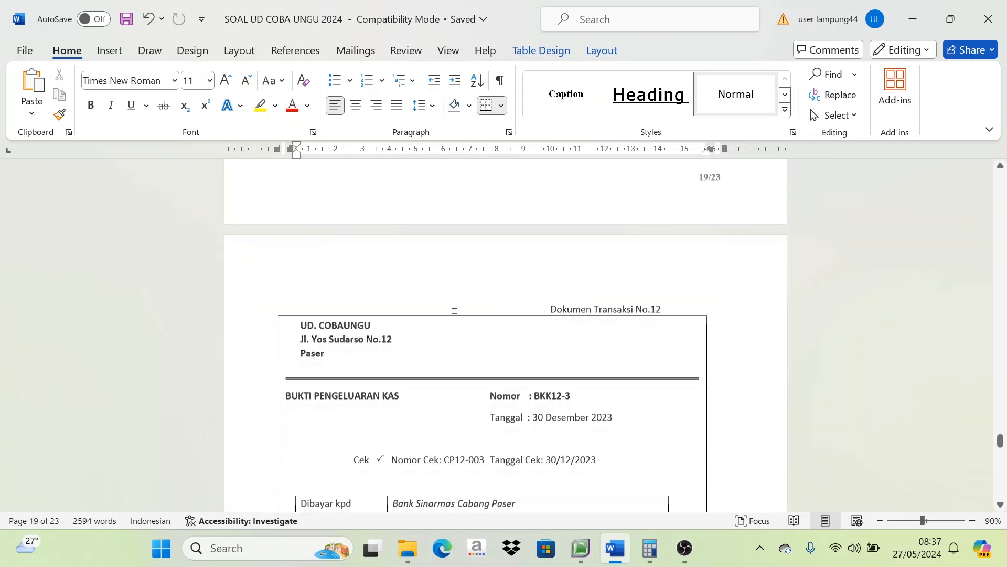
scroll(544, 457, "down", 6)
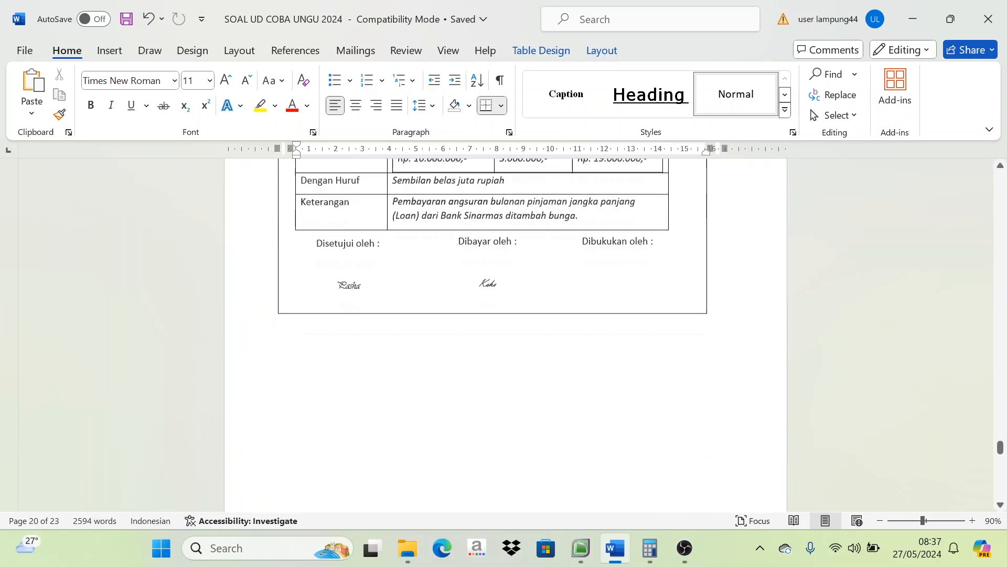
key("Down")
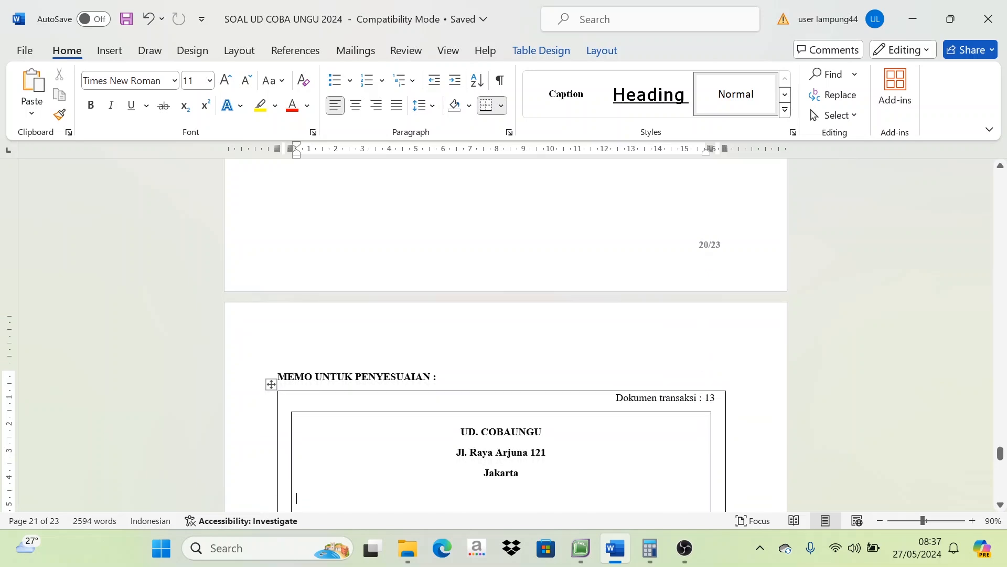
scroll(506, 336, "down", 3)
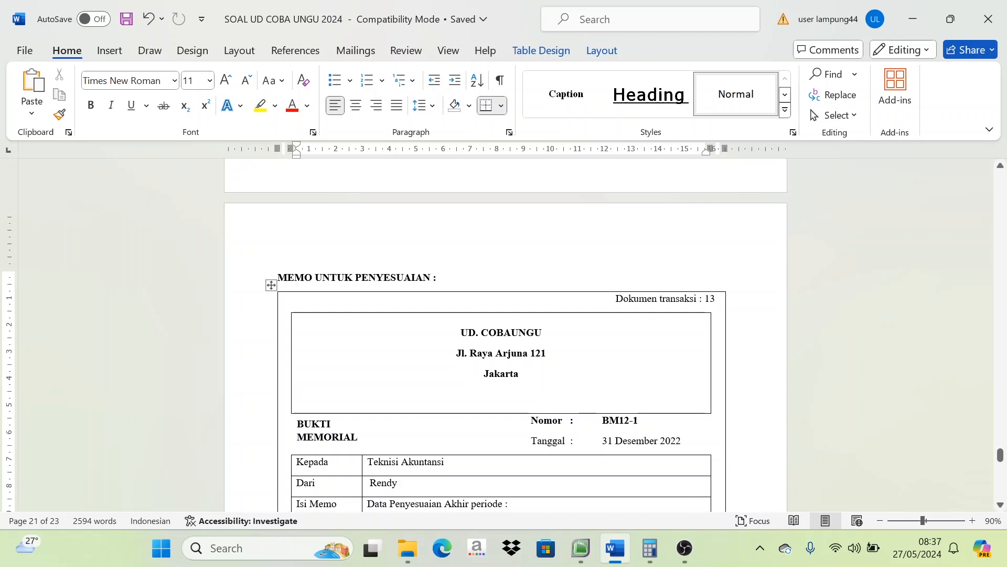
Arrange the Word document and MYOB Accounting side by side, with the memo's adjustment data in view
key("super+Left")
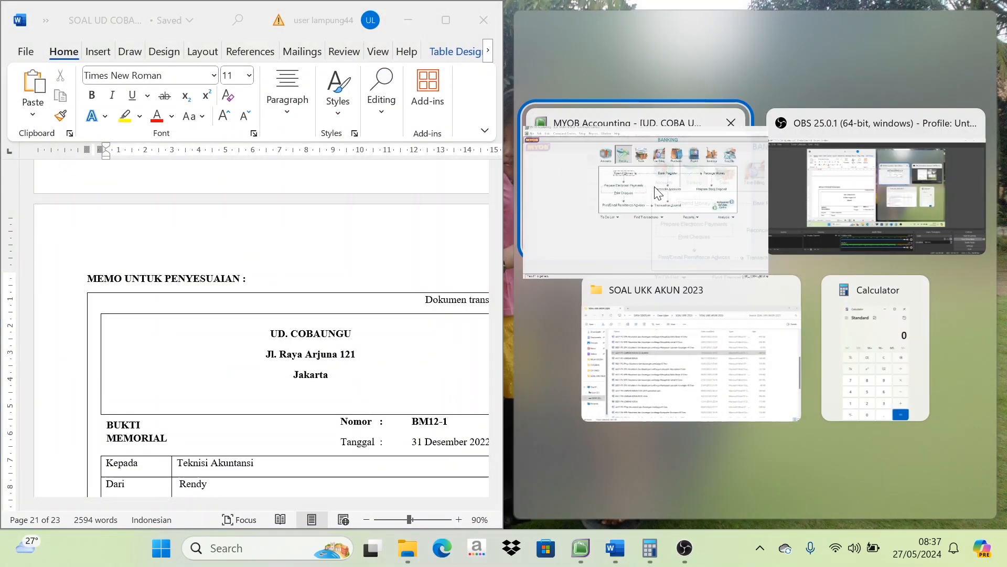
left_click(656, 193)
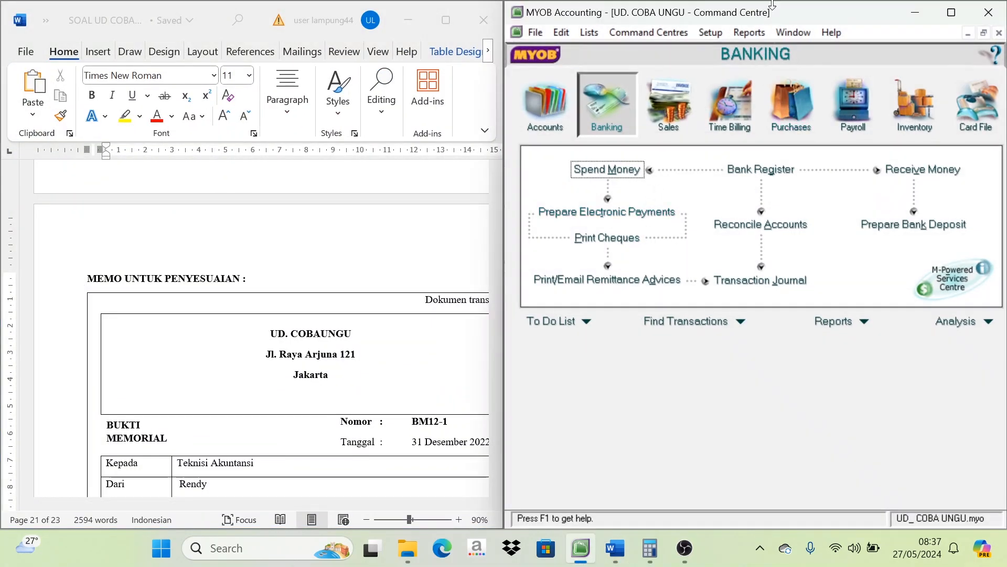
left_click(196, 399)
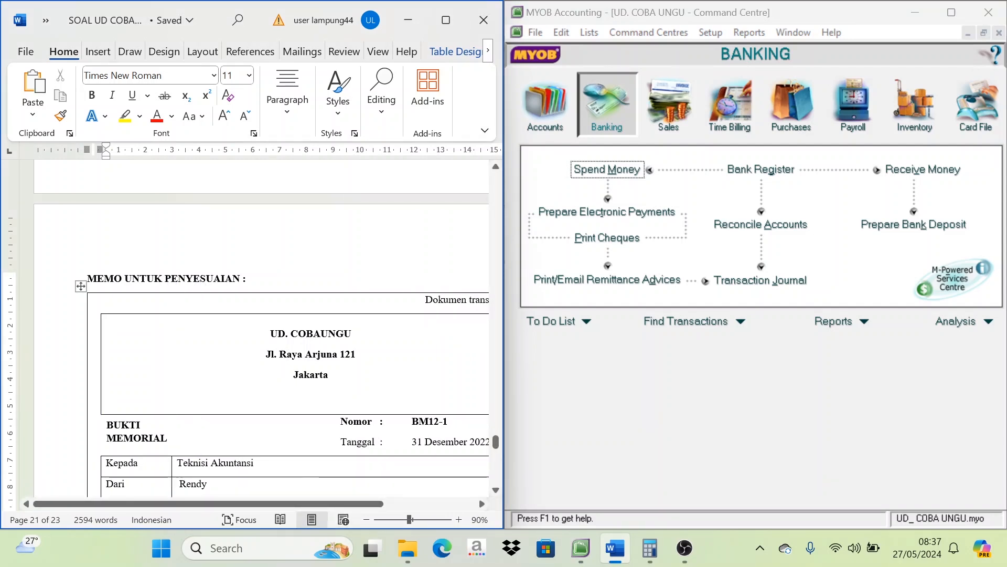
left_click_drag(357, 502, 399, 503)
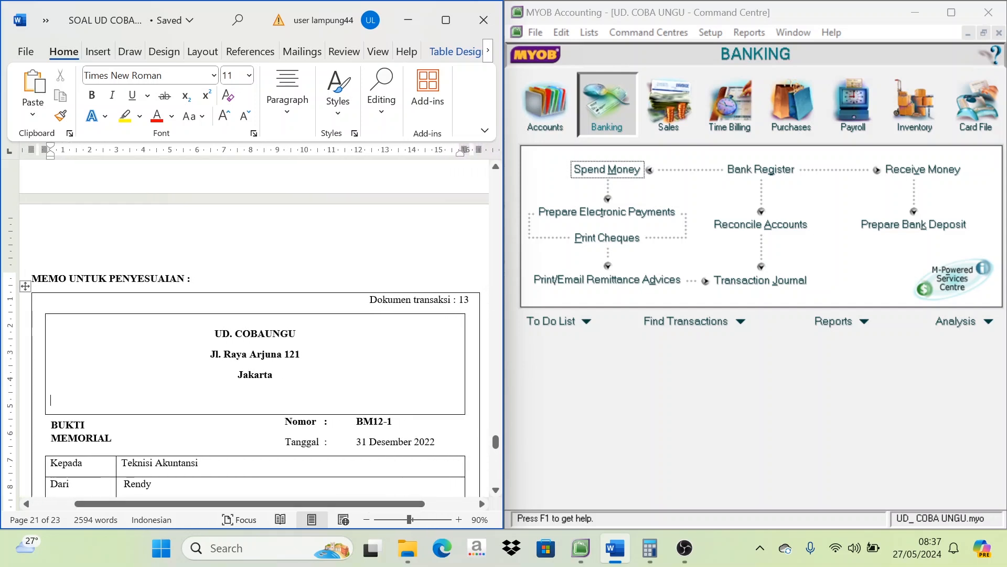
scroll(255, 336, "down", 4)
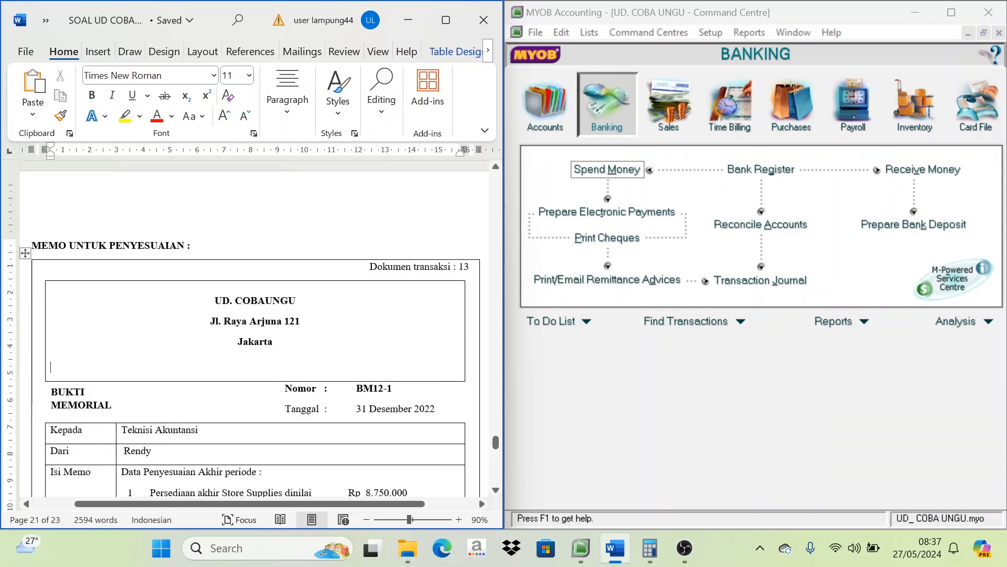
scroll(254, 336, "up", 1)
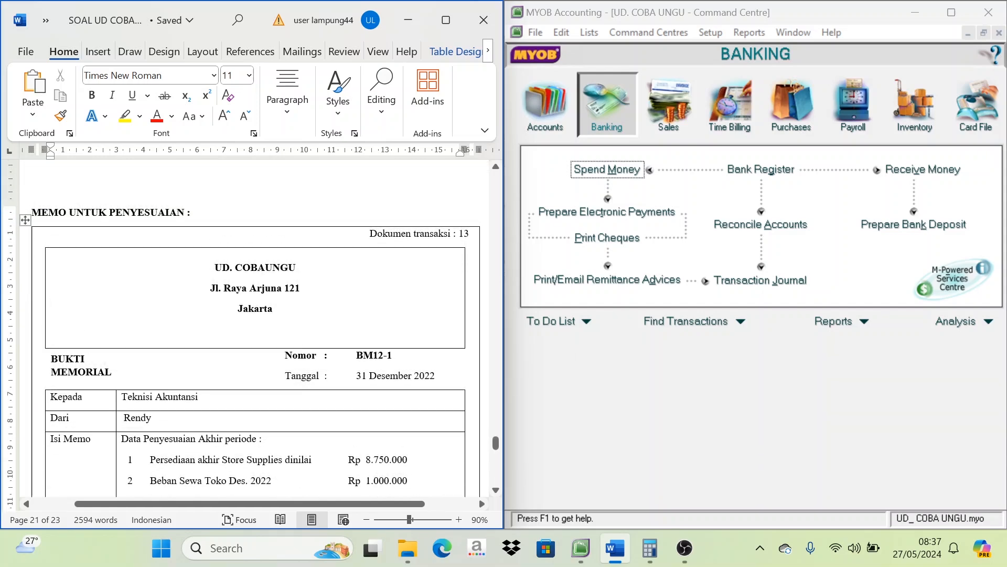
scroll(254, 336, "down", 3)
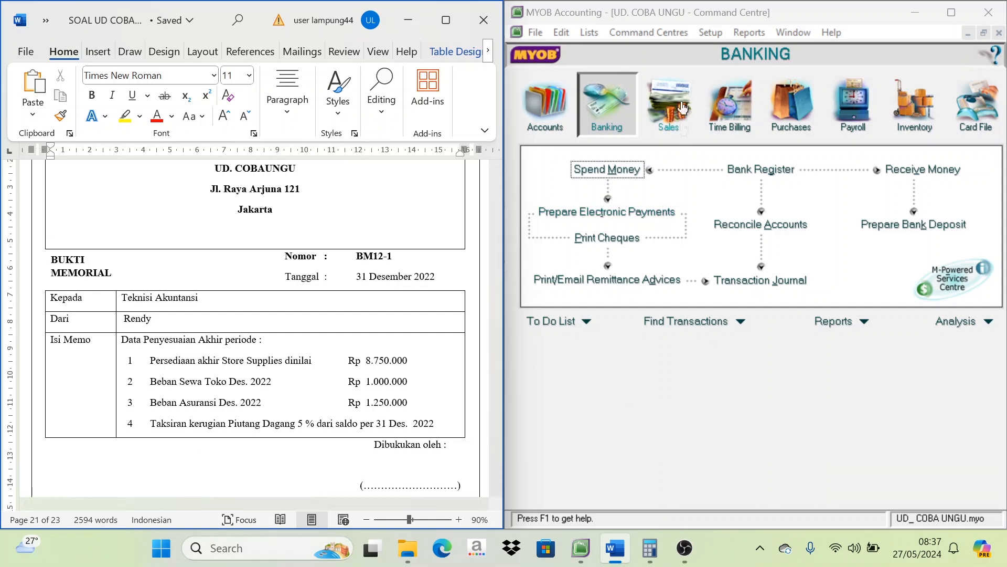
Switch to MYOB Accounting and open the Record Journal Entry form from the Accounts command centre
left_click(705, 10)
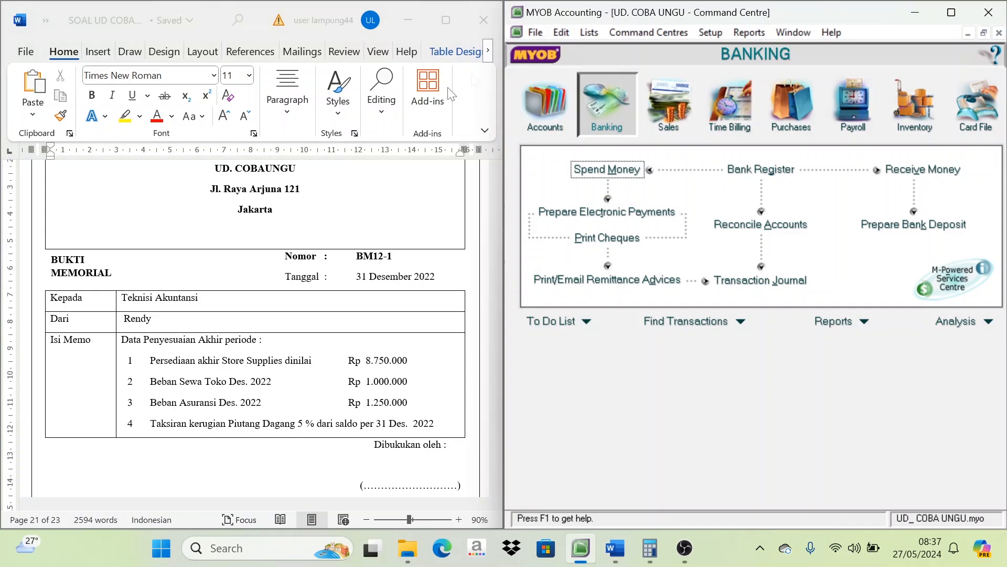
scroll(125, 308, "up", 3)
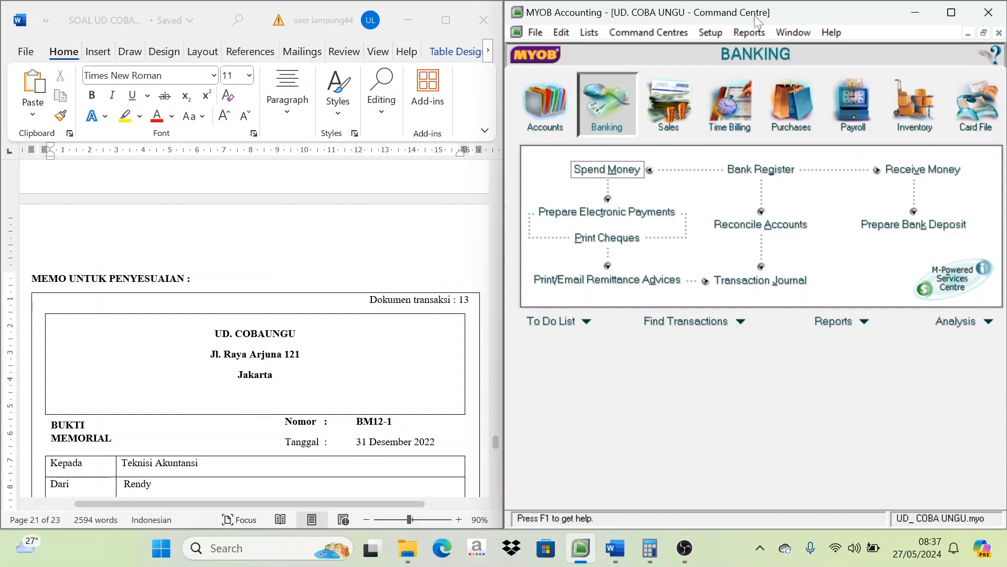
left_click(557, 126)
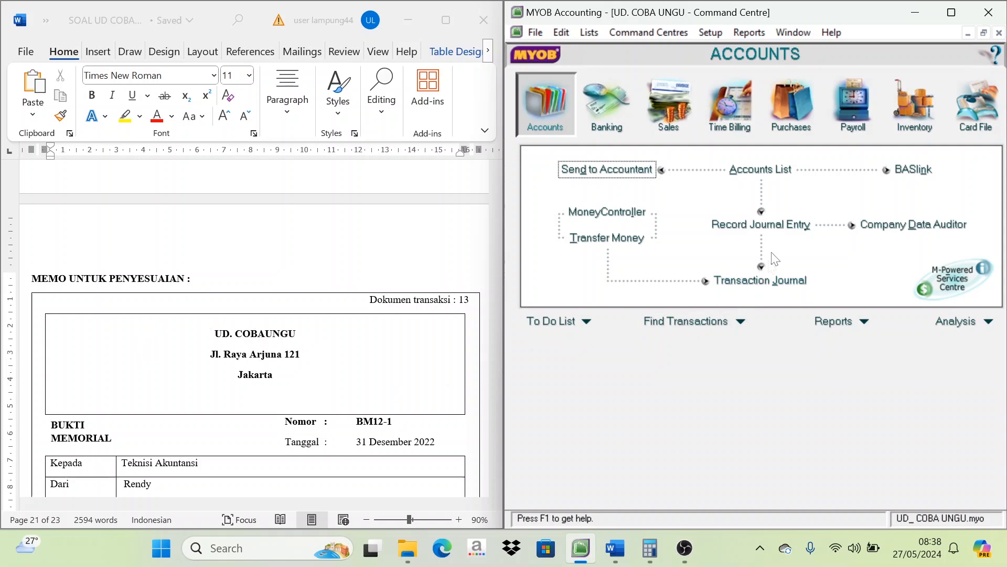
left_click(782, 235)
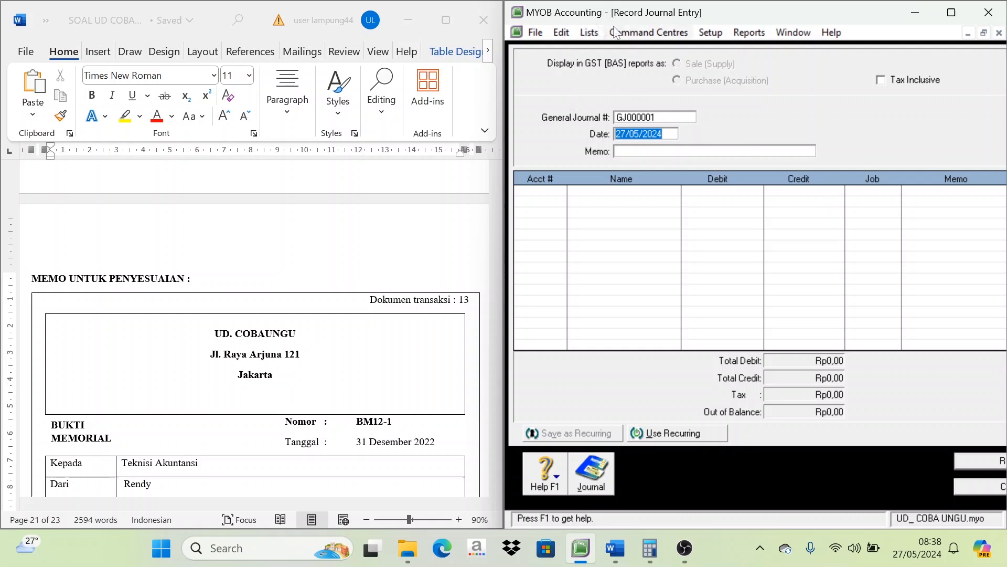
Read the memo's adjustment items and check the Store Supplies balance in the asset accounts list, returning to the journal entry
scroll(181, 399, "down", 2)
scroll(181, 399, "down", 1)
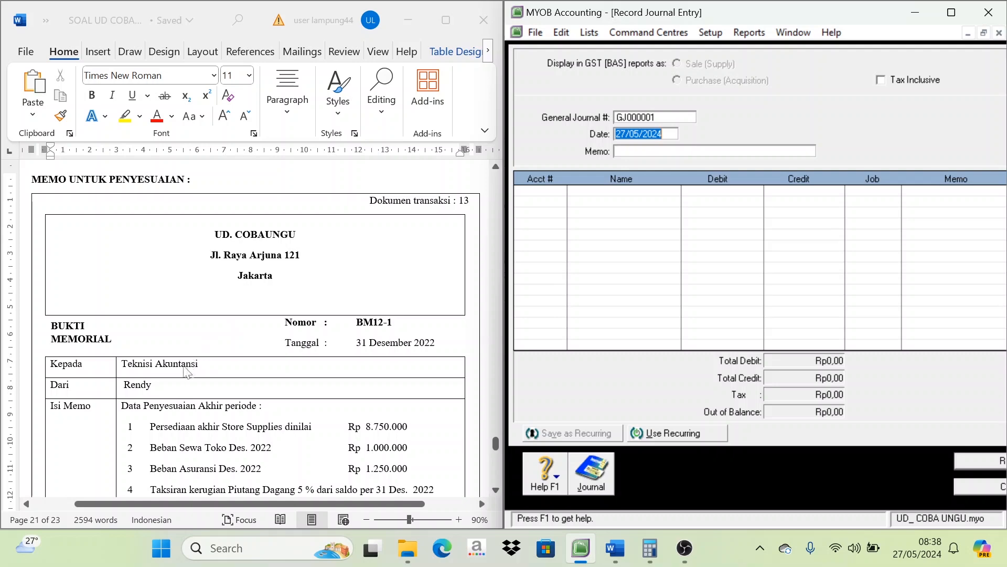
scroll(159, 404, "down", 1)
scroll(162, 408, "down", 1)
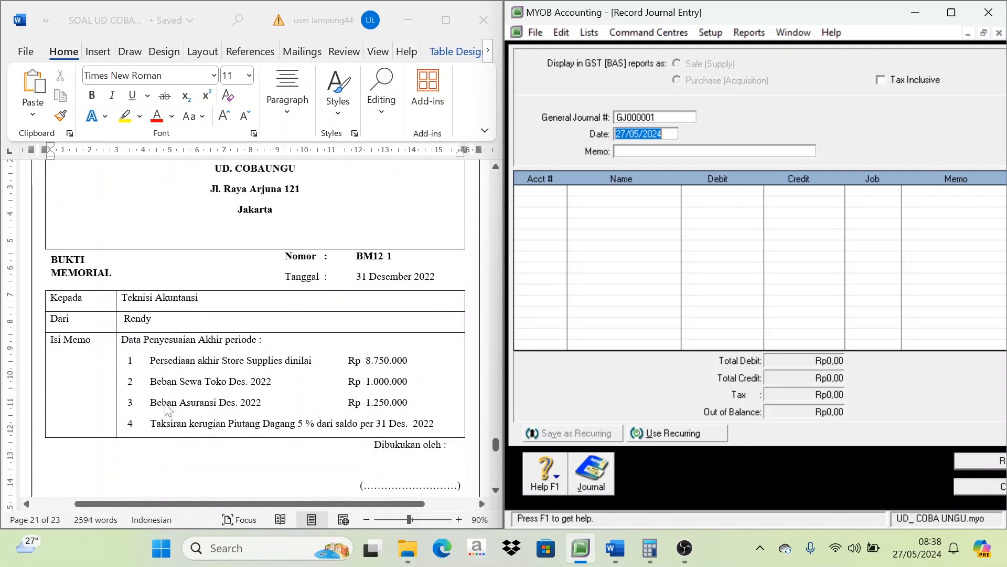
scroll(168, 341, "up", 3)
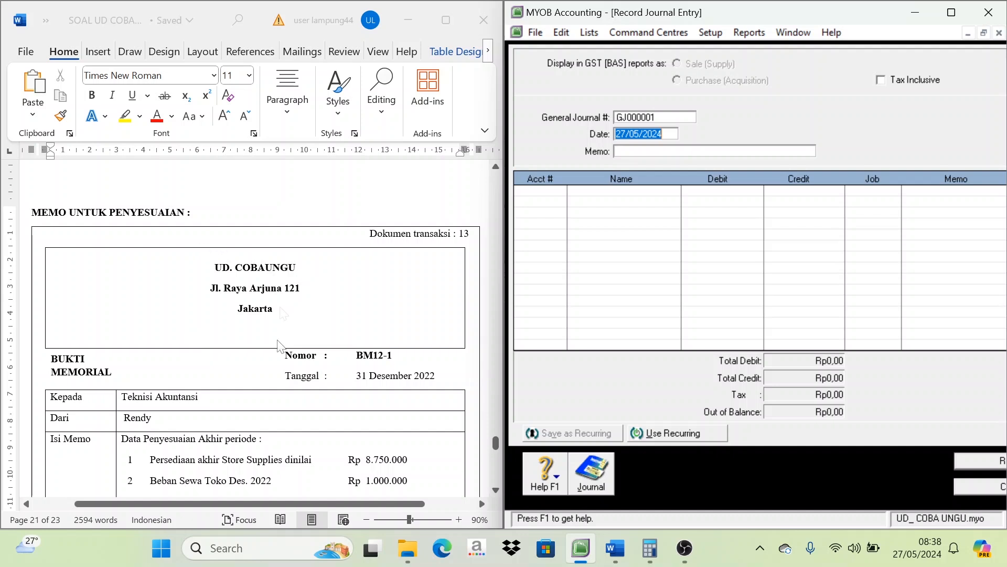
scroll(278, 343, "down", 2)
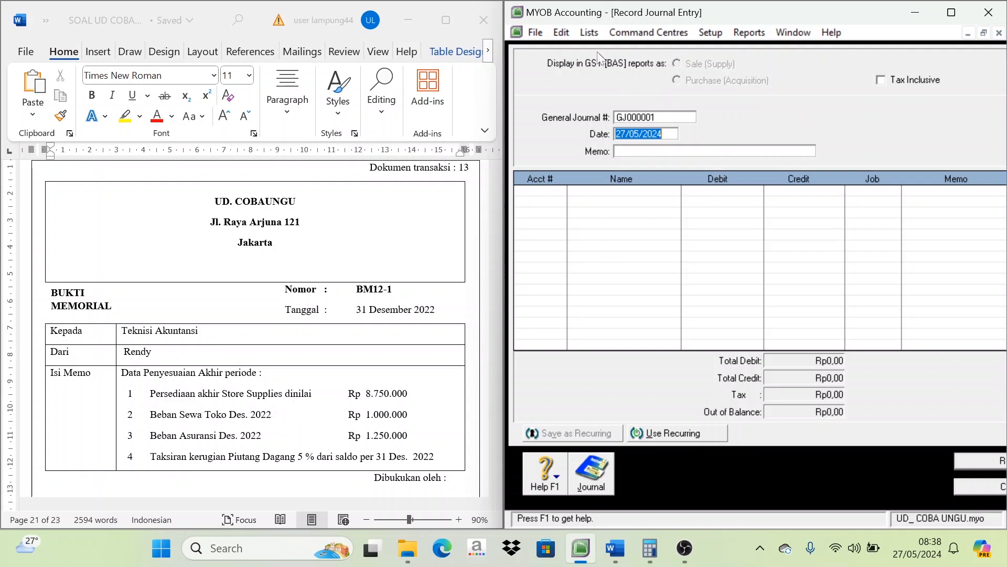
left_click(589, 33)
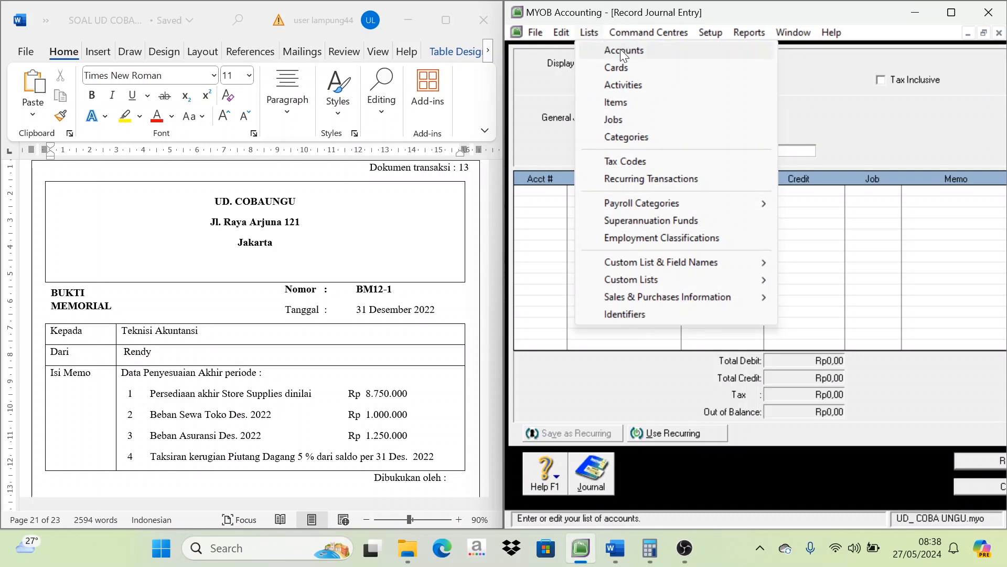
left_click(624, 51)
left_click(595, 55)
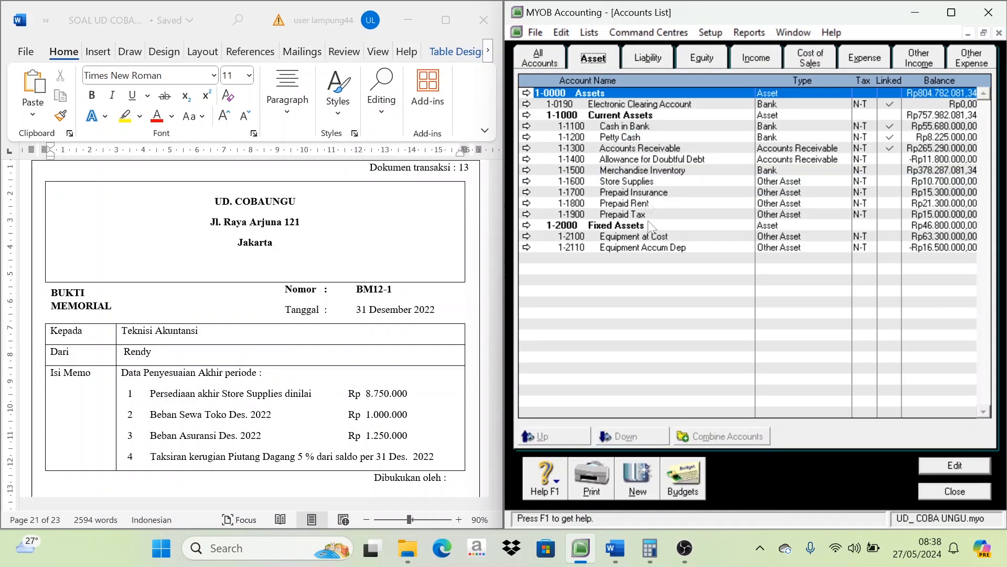
left_click(633, 181)
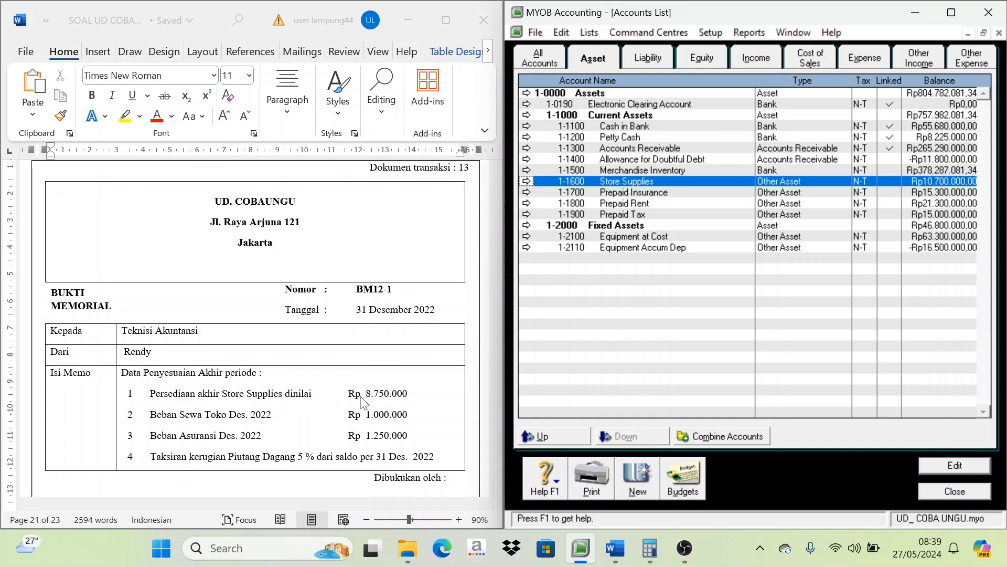
left_click(955, 492)
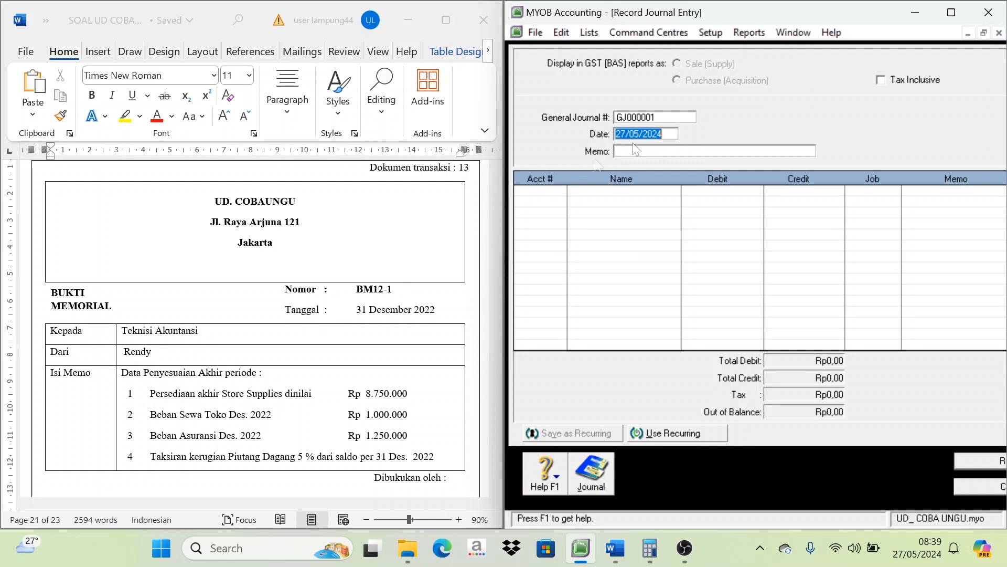
Set the general journal number to BM12-1 and the entry date to 31/12/2023
left_click(662, 118)
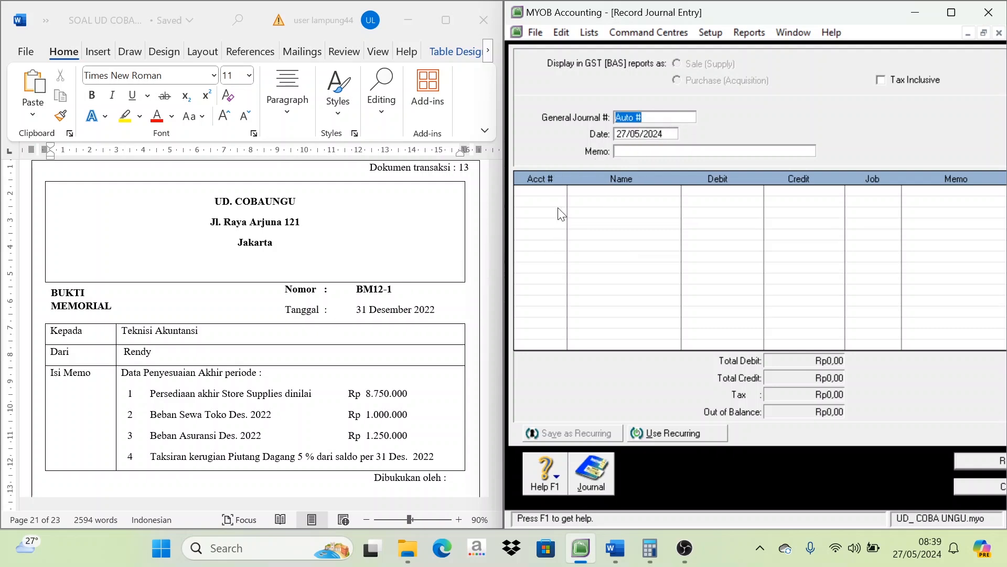
type("BM12-1")
key("Tab")
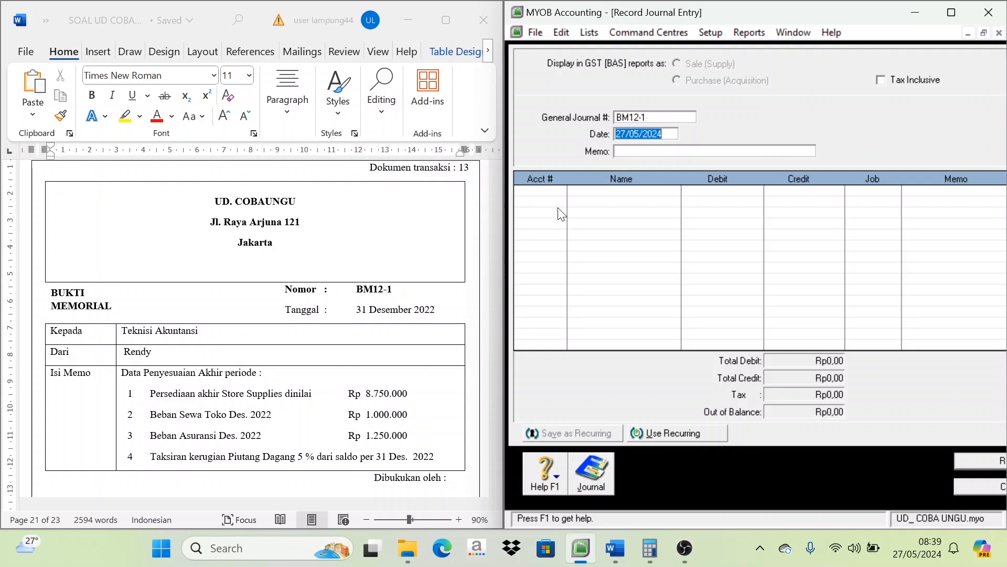
type("31/1")
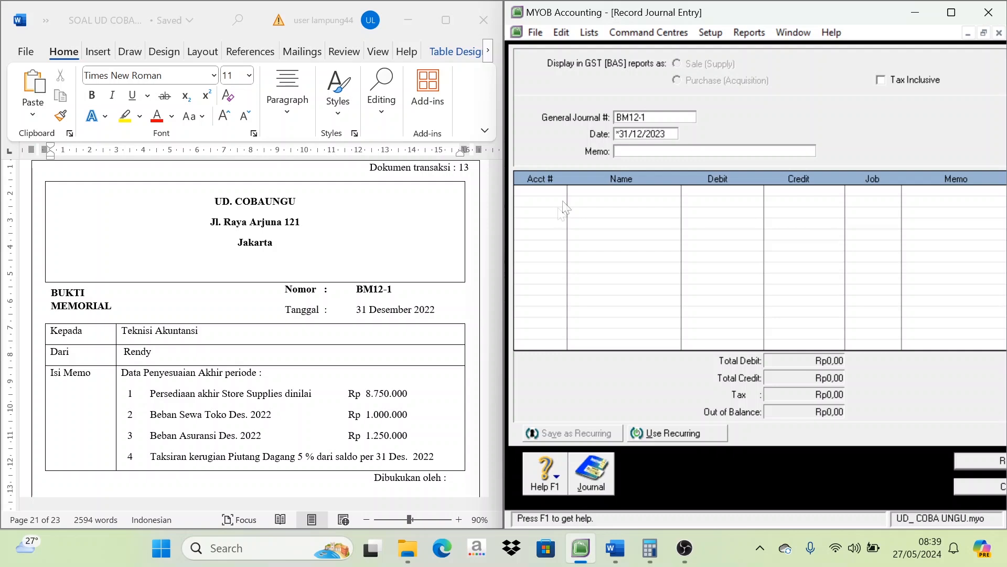
Copy the text "Data Penyesuaian Akhir periode" from the Word memo into the journal entry's memo
left_click(184, 375)
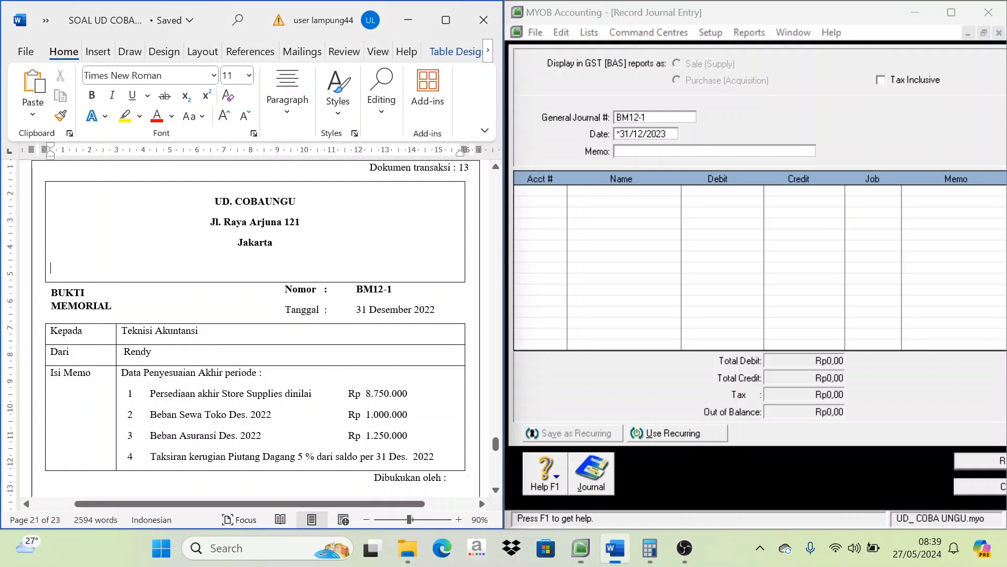
left_click_drag(122, 374, 257, 375)
key("ctrl+c")
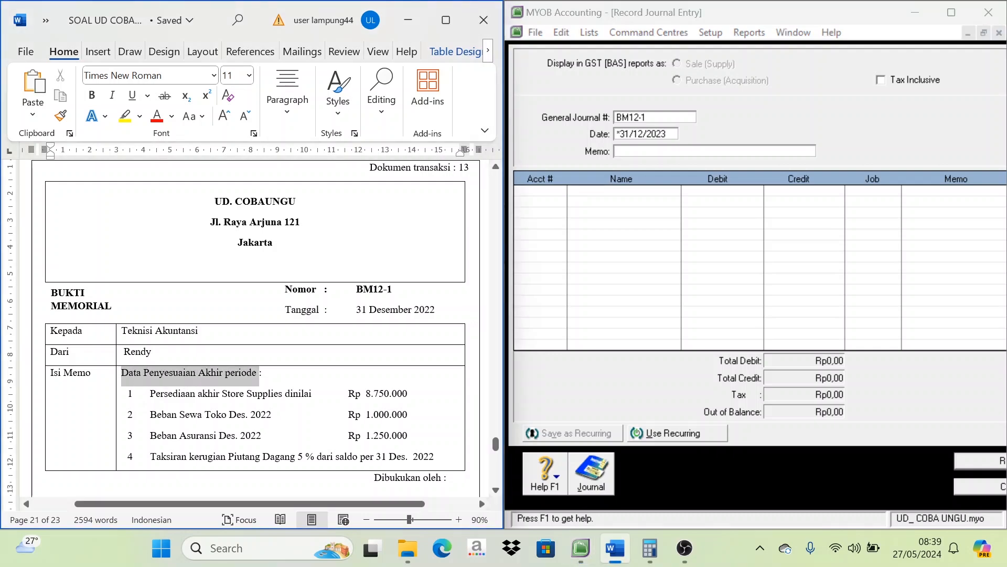
left_click(663, 151)
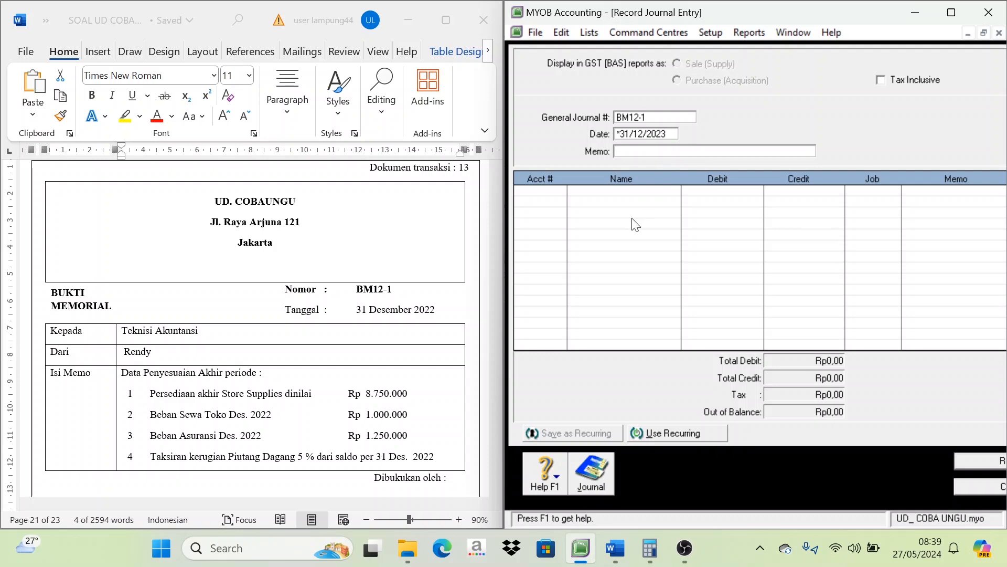
key("ctrl+v")
Select account 6-1200 Store Supplies Expenses for the first line of the journal entry
left_click(548, 192)
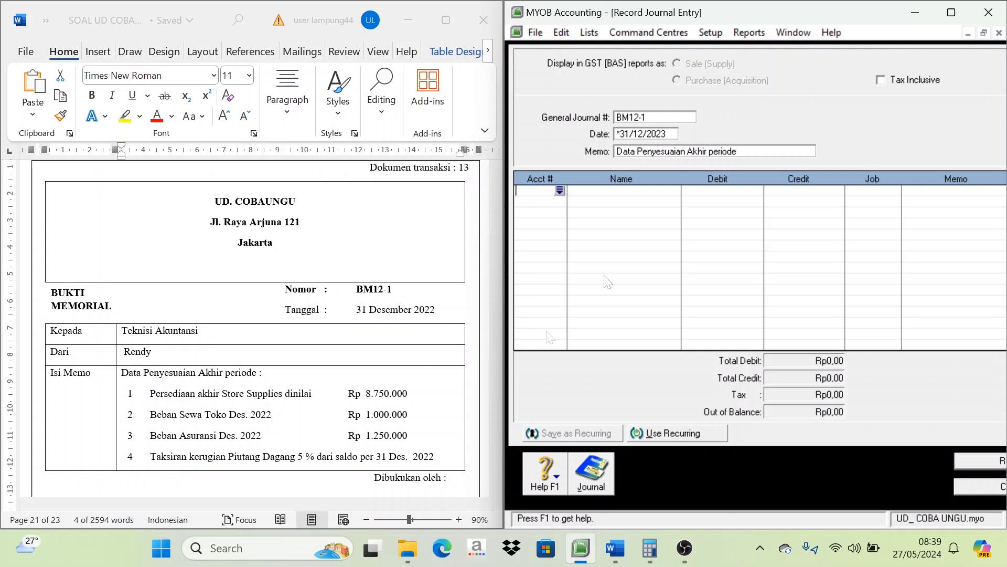
left_click(560, 190)
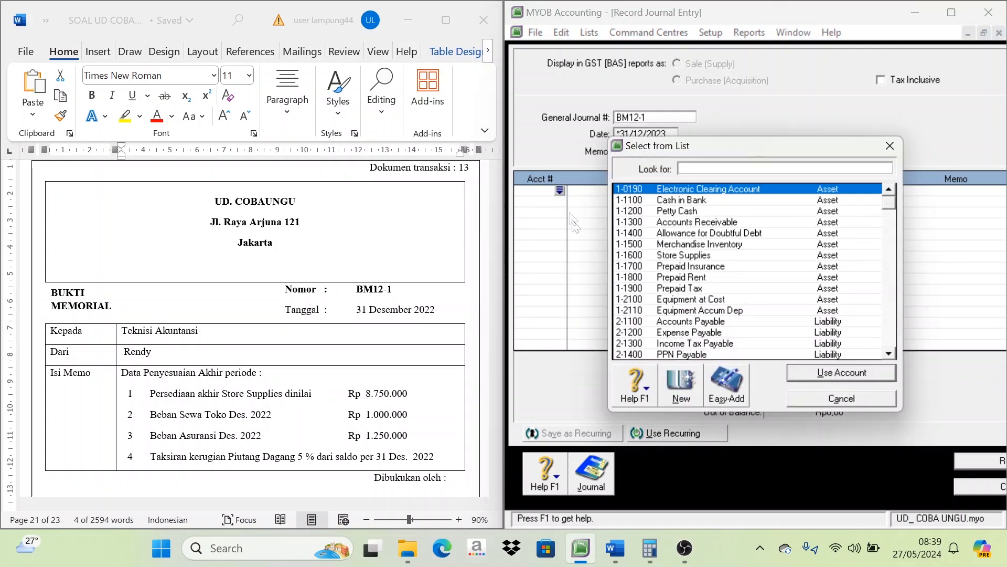
scroll(665, 326, "down", 3)
scroll(665, 326, "down", 4)
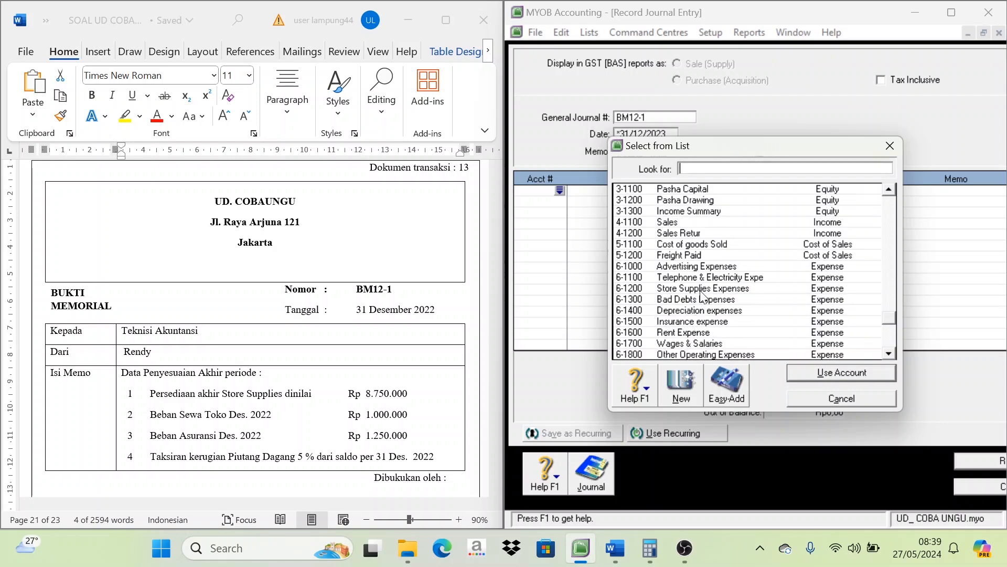
left_click(702, 293)
left_click(806, 374)
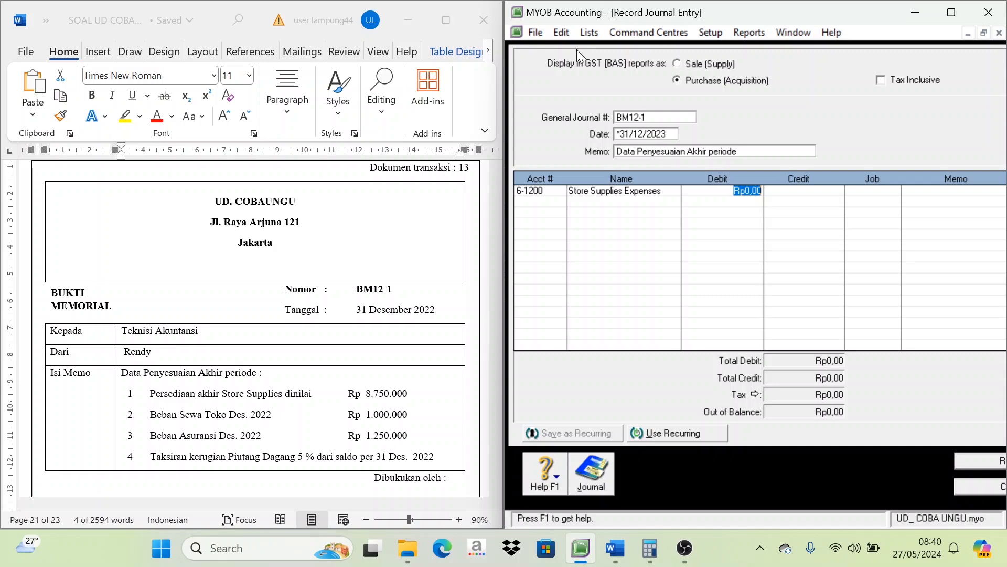
Look up the Store Supplies balance among the asset accounts in the Accounts List
left_click(583, 35)
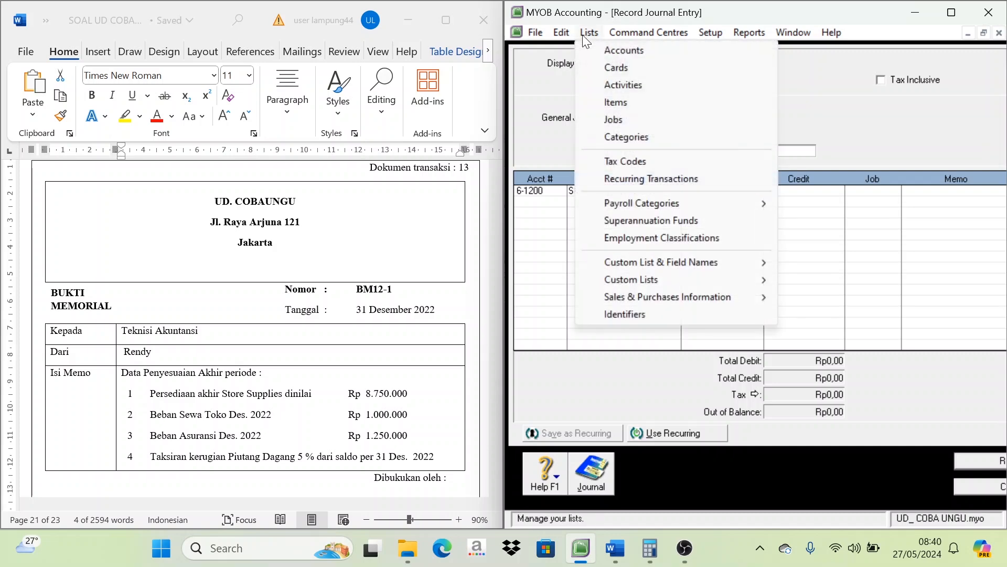
left_click(609, 49)
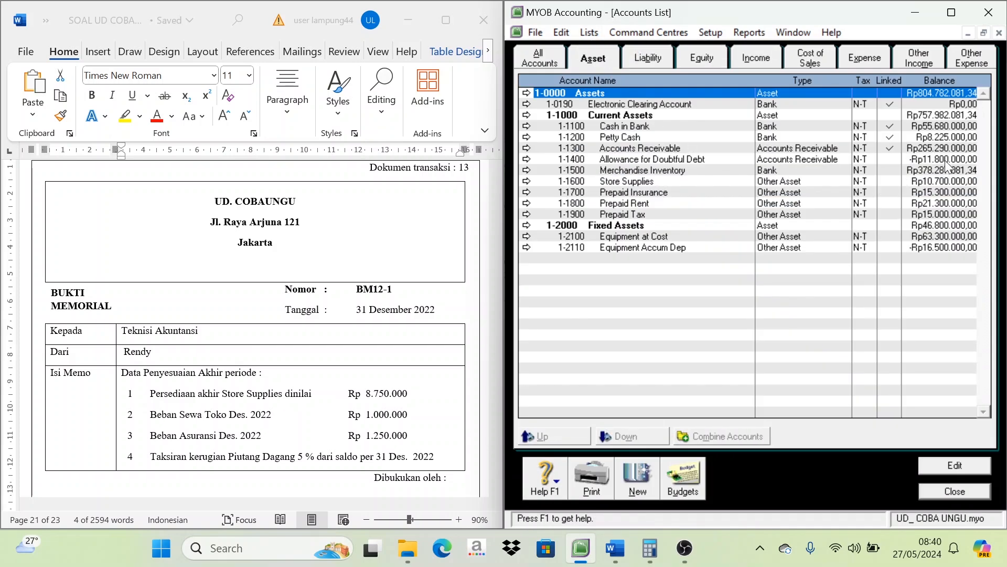
left_click(646, 191)
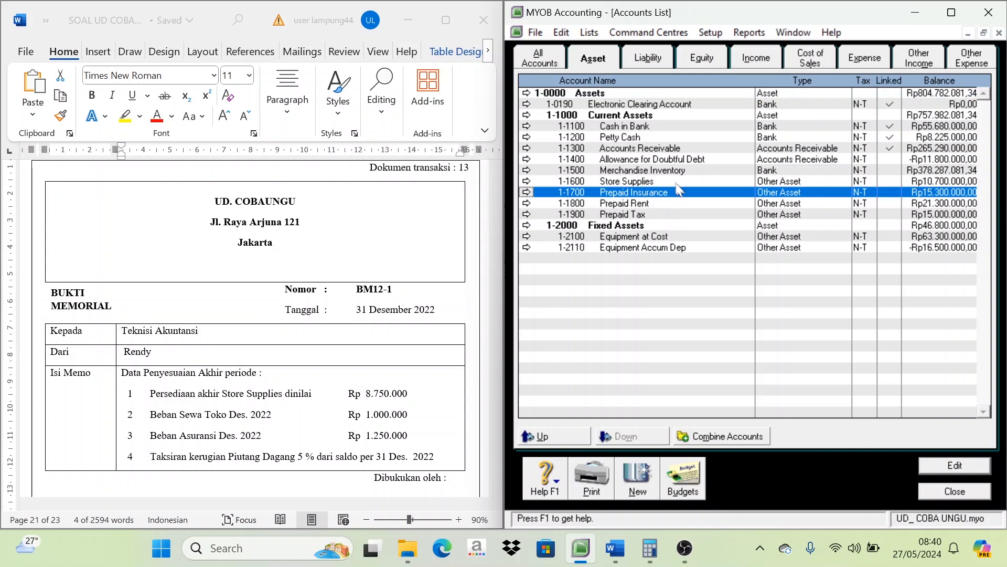
left_click(681, 183)
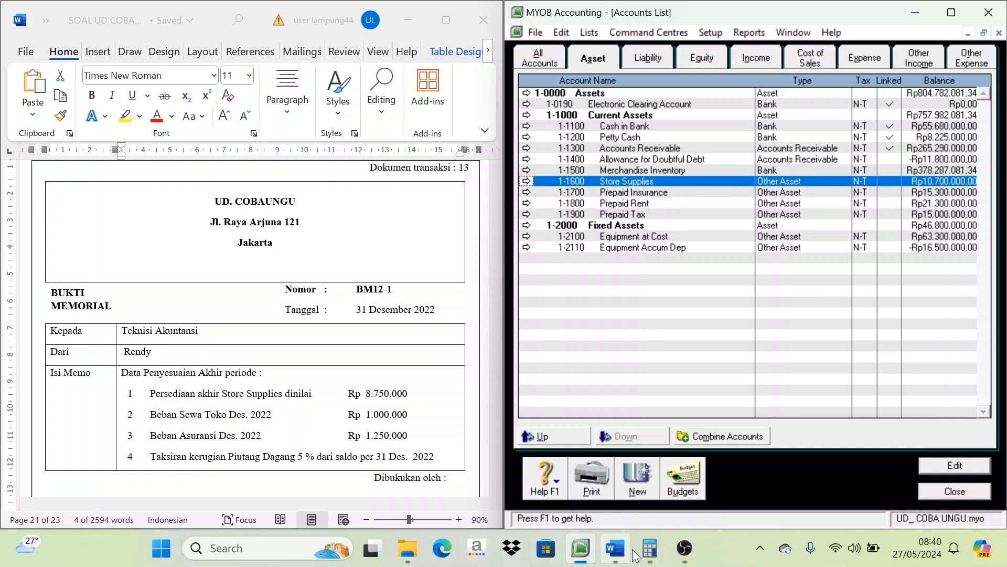
Switch to Calculator and subtract the memo's ending Store Supplies value of 8.750.000 from the account balance of 10.700.000
left_click(649, 549)
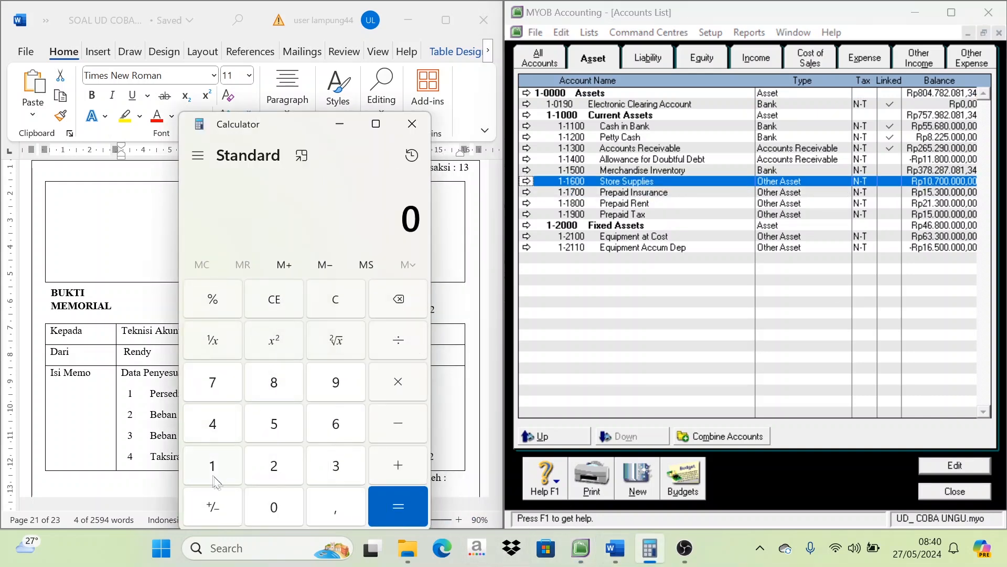
left_click(215, 475)
left_click(266, 509)
left_click(216, 388)
left_click(276, 507)
left_click(277, 507)
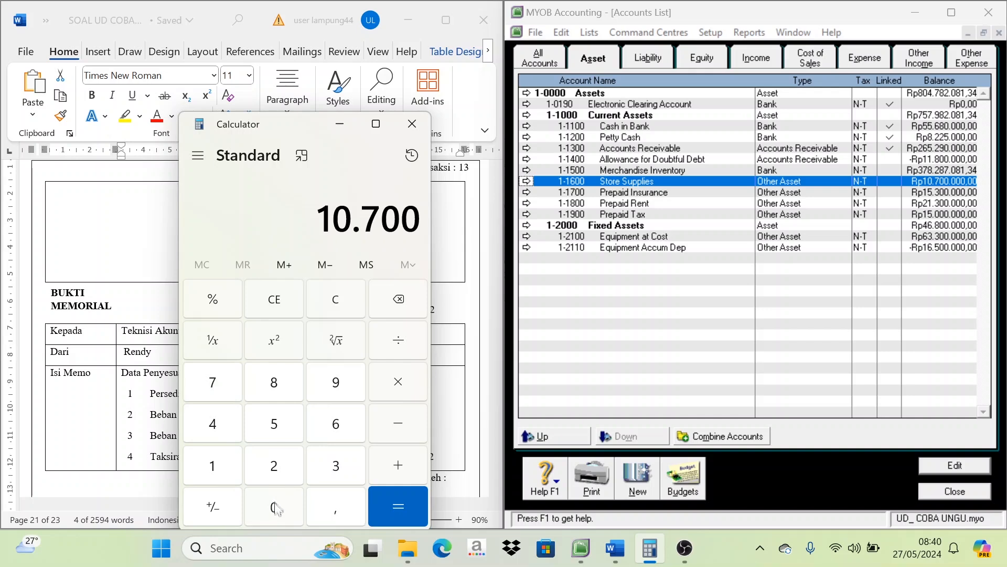
left_click(276, 507)
left_click(277, 507)
left_click(280, 508)
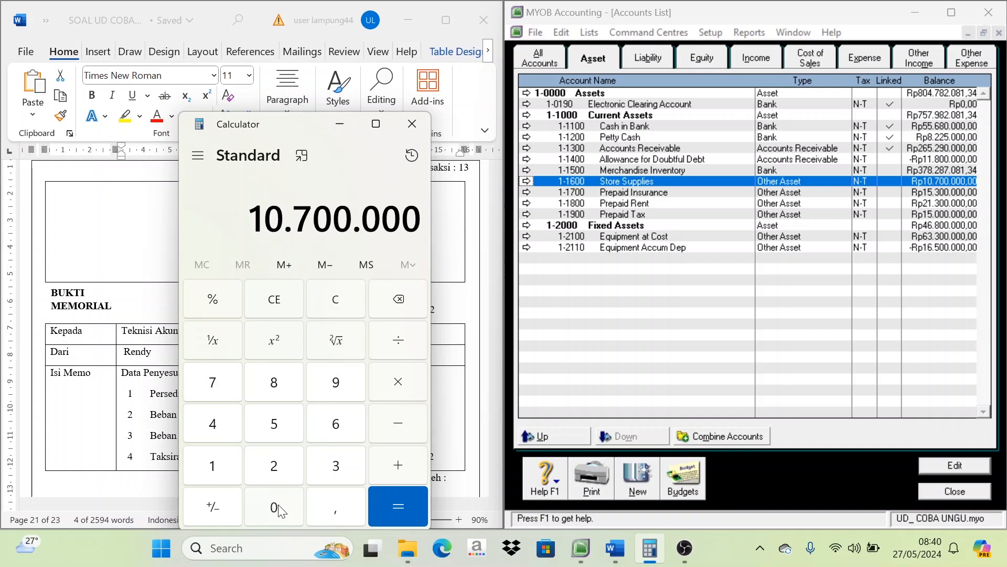
left_click(386, 433)
left_click_drag(283, 127, 587, 97)
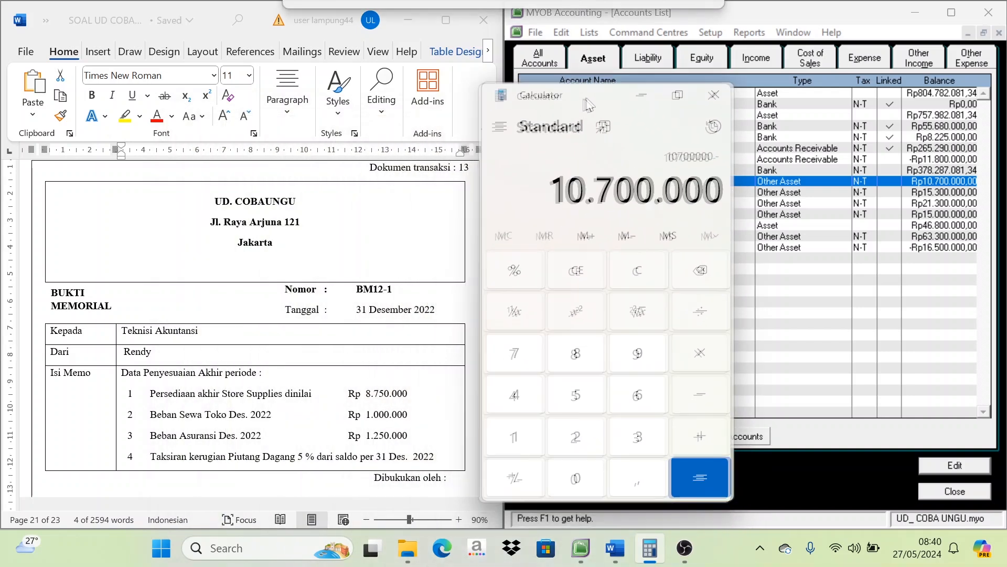
left_click(578, 352)
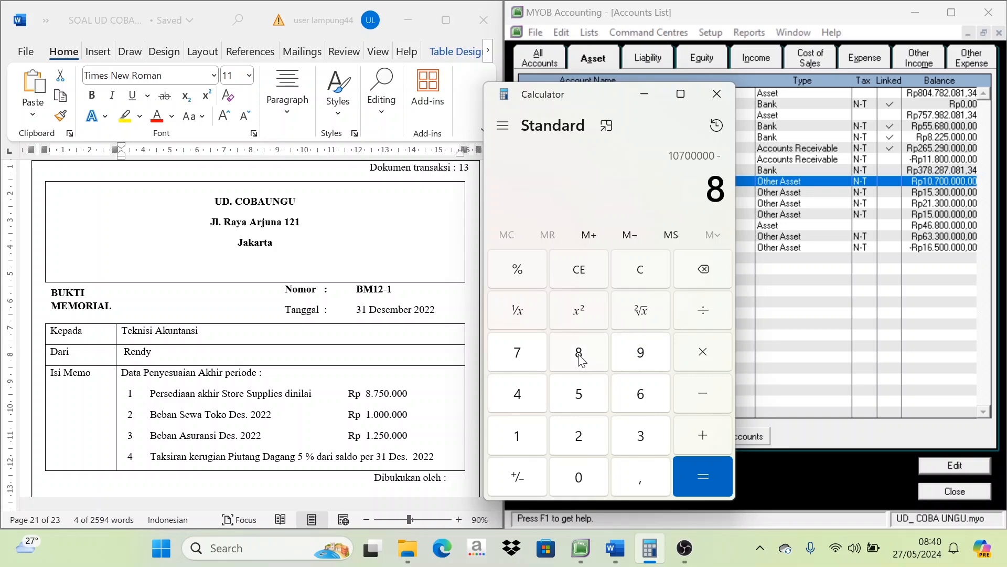
key("7")
left_click(569, 383)
left_click(578, 479)
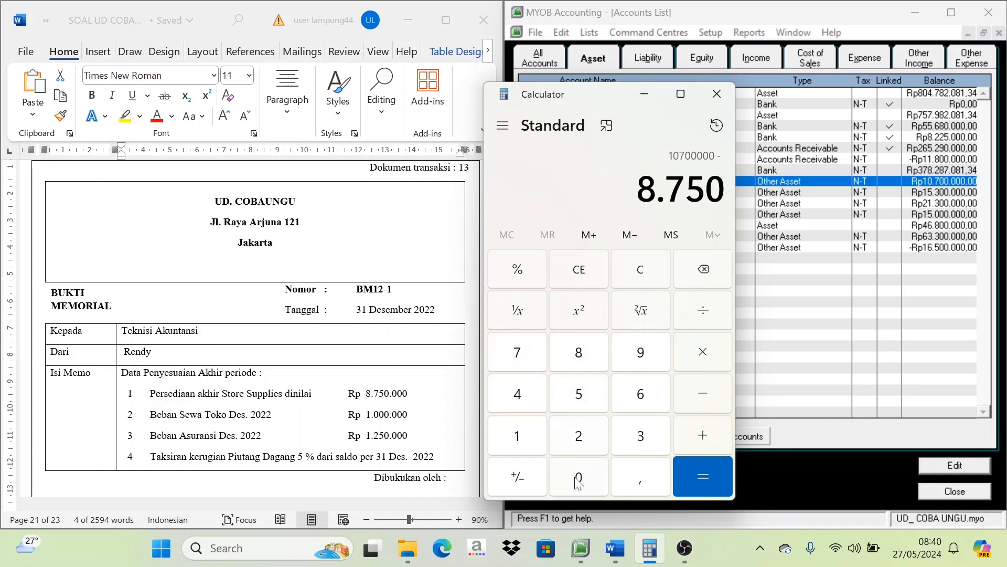
left_click(579, 478)
left_click(579, 479)
left_click(705, 474)
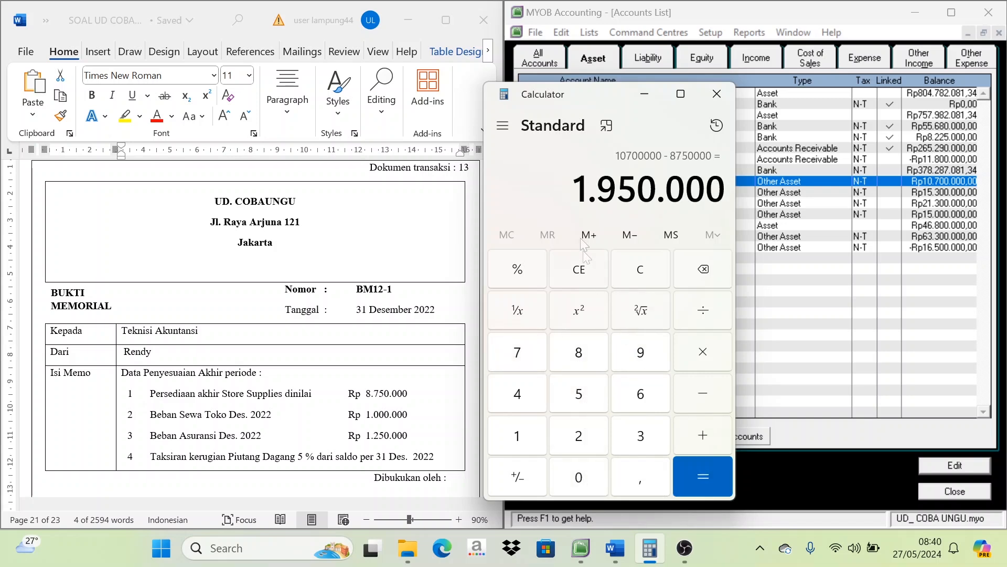
left_click_drag(606, 95, 204, 173)
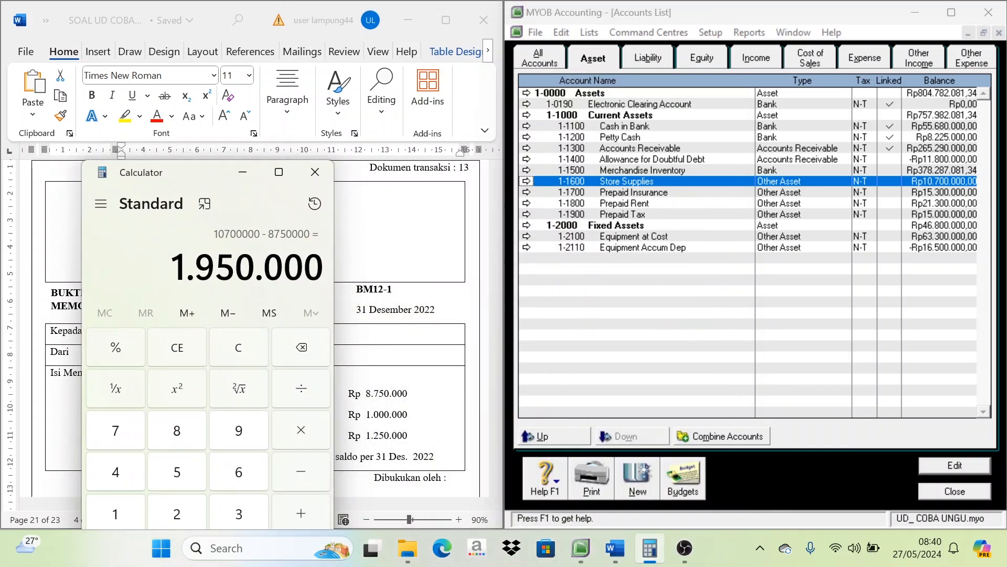
Return to the journal entry in MYOB Accounting and set the Store Supplies Expenses debit to Rp1.950.000
left_click(954, 491)
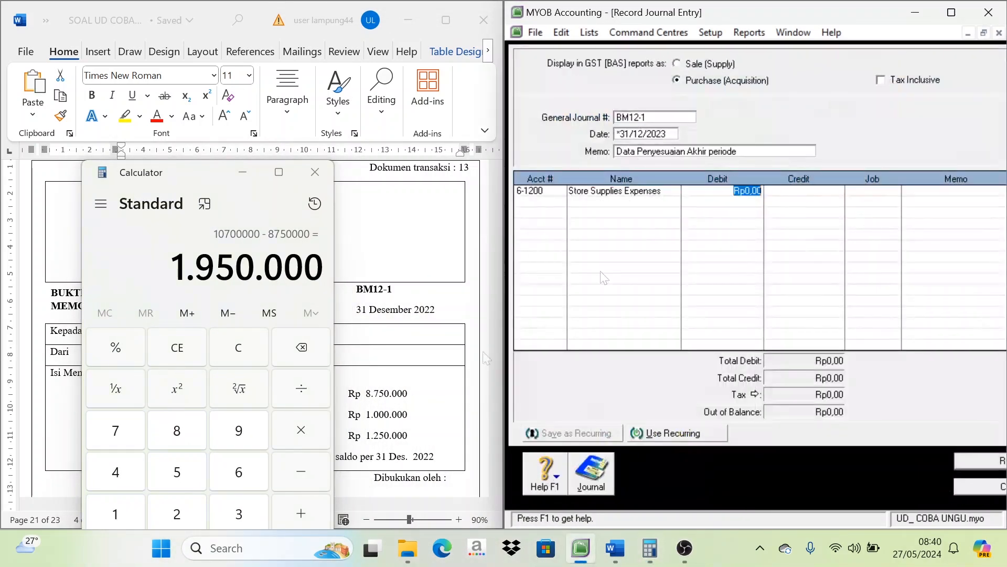
type("1.950.00")
key("Tab")
Add account 1-1600 Store Supplies on the second journal line with a credit of Rp1.950.000, and minimize Calculator
left_click(545, 204)
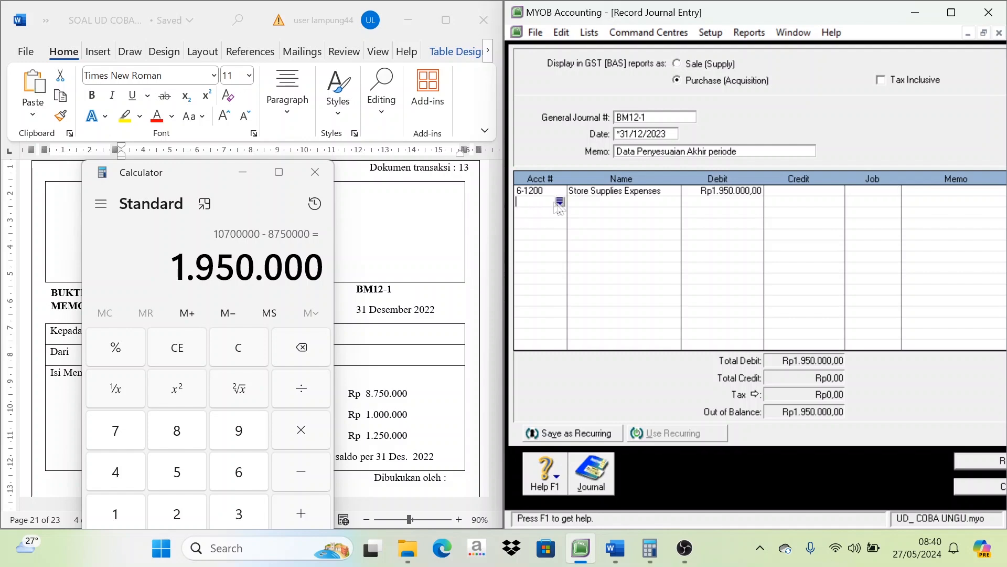
left_click(559, 201)
left_click(684, 255)
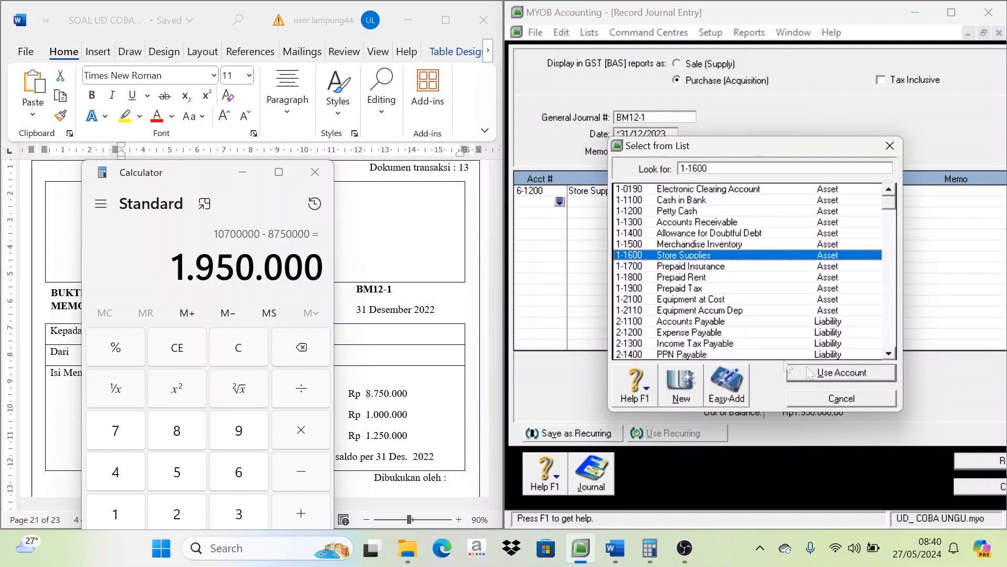
left_click(840, 373)
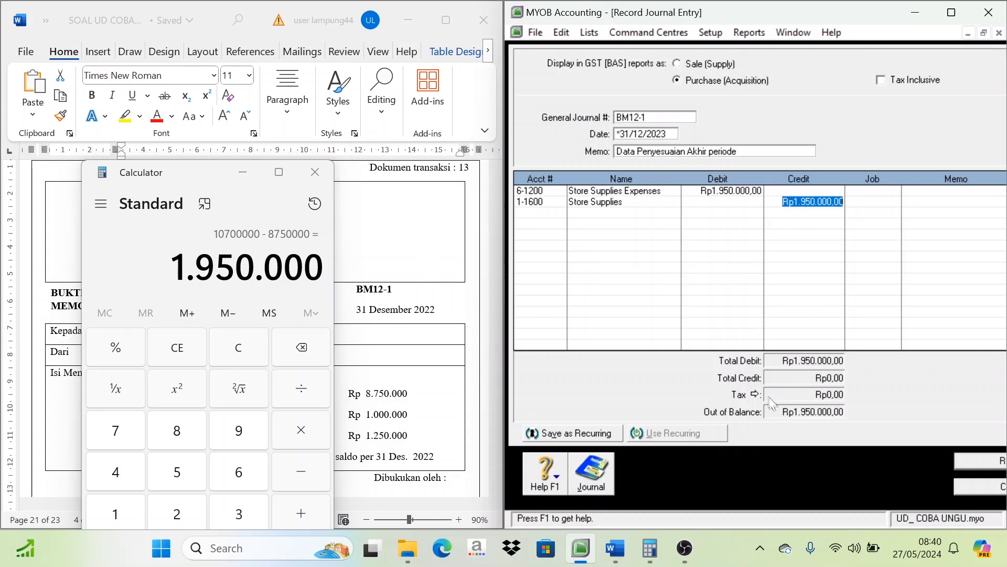
key("Tab")
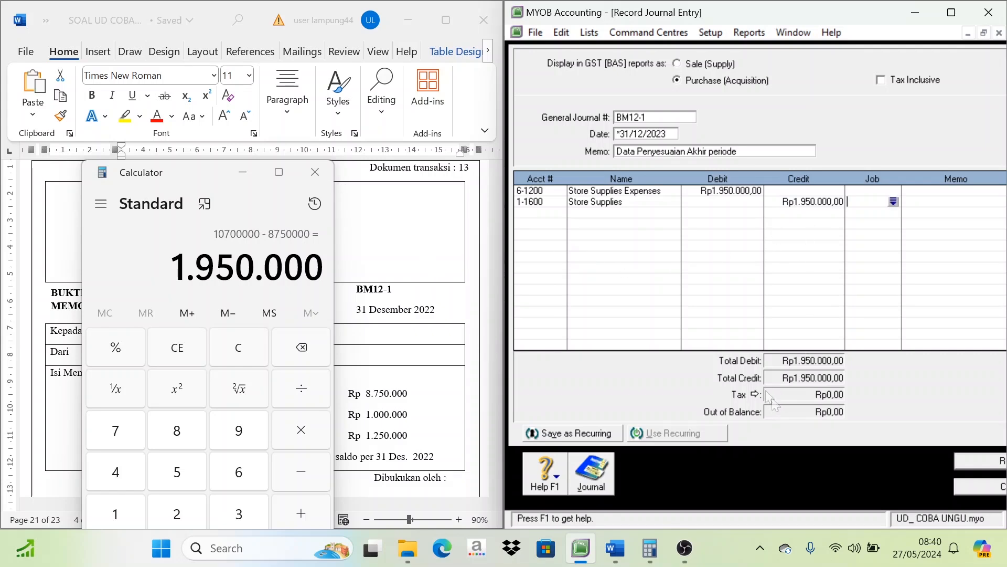
left_click(242, 173)
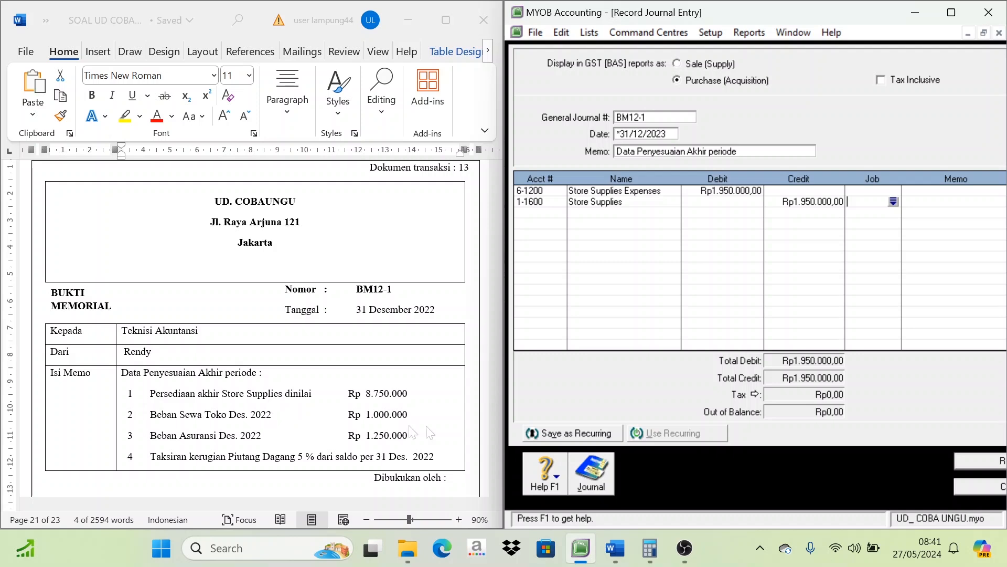
Add account 6-1600 Rent Expense on the third journal line with a debit of Rp1.000.000 from the memo
scroll(127, 347, "down", 3)
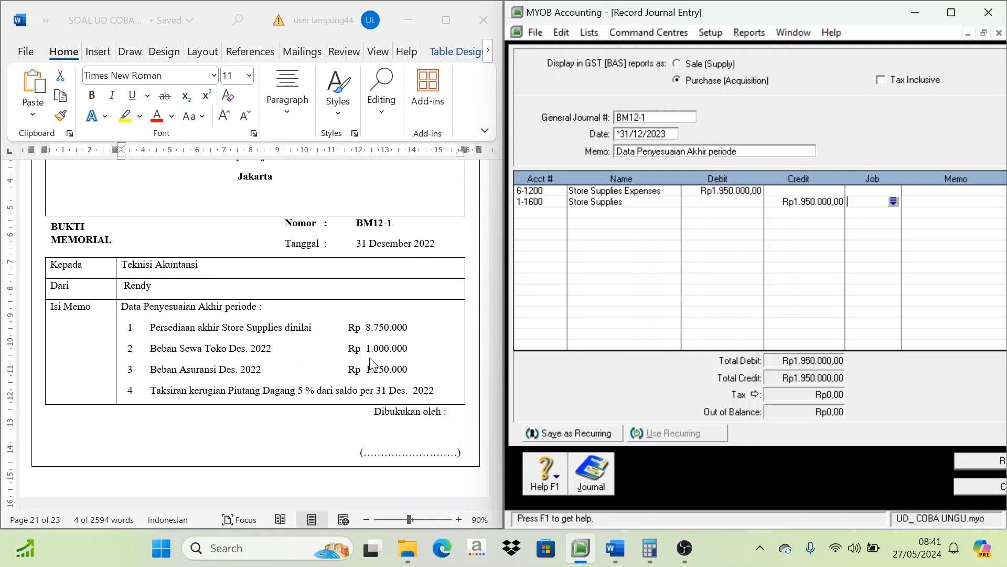
left_click(546, 212)
left_click(560, 212)
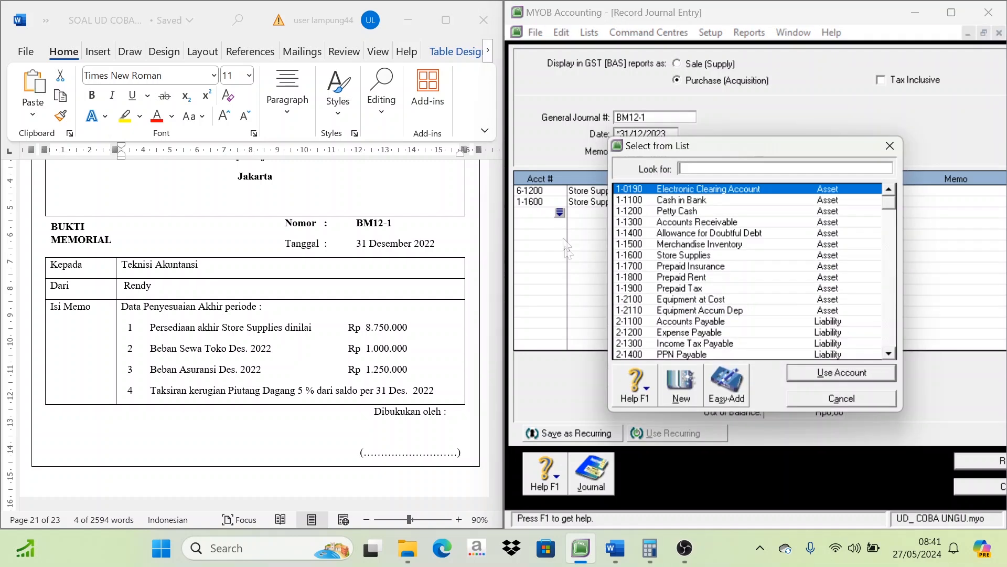
scroll(664, 307, "down", 8)
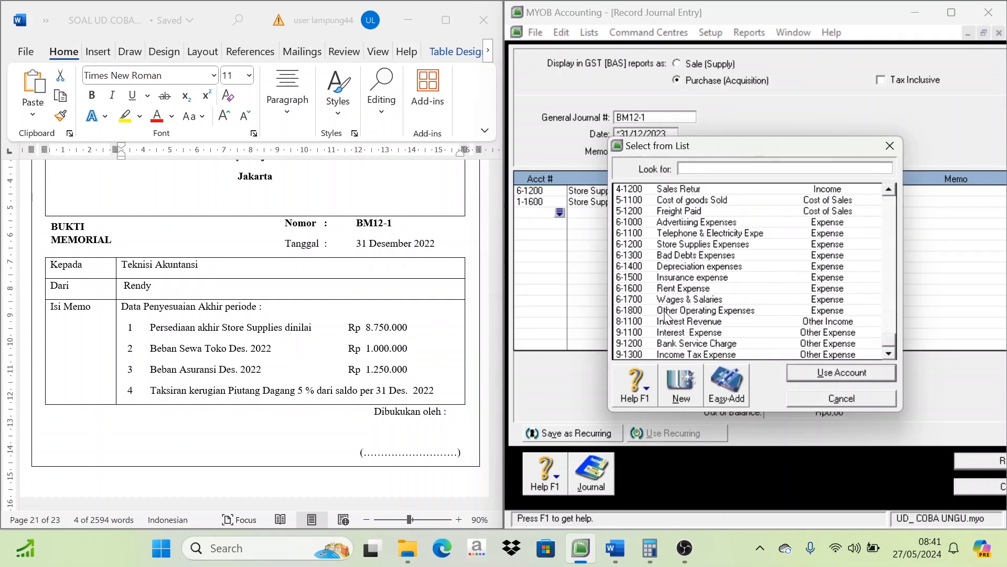
left_click(700, 289)
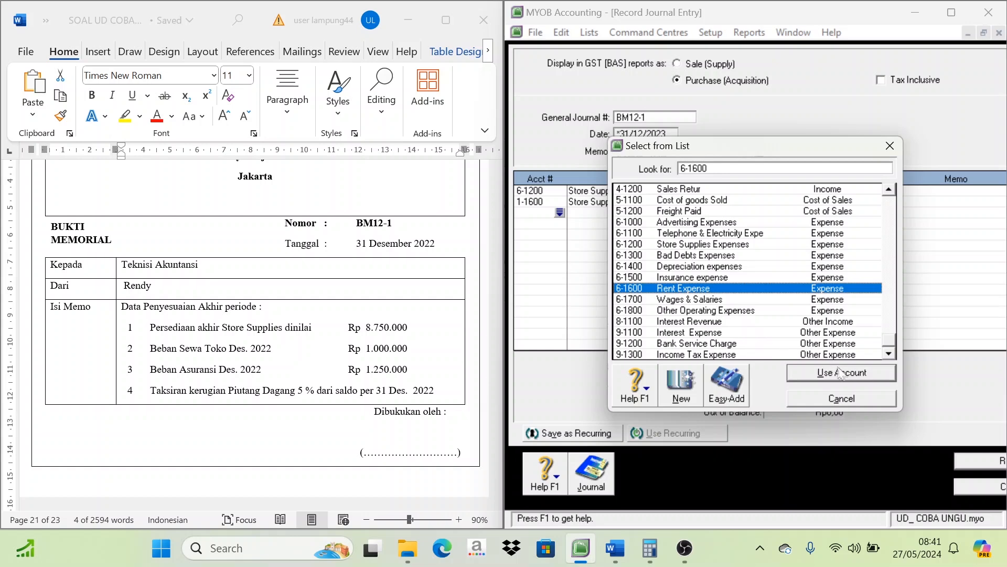
left_click(806, 370)
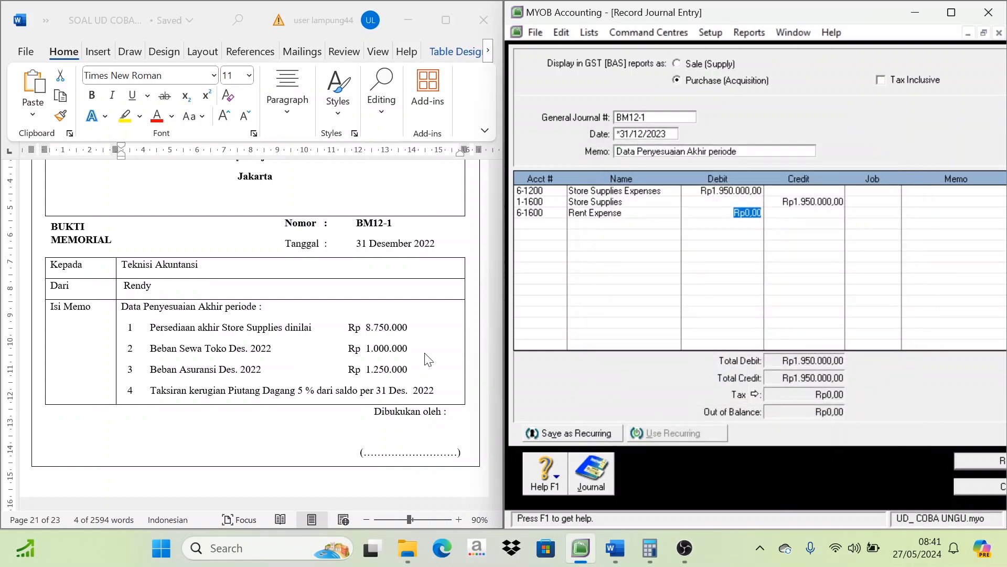
type("1.000.00")
key("Tab")
Add account 1-1800 Prepaid Rent on the fourth journal line with a credit of Rp1.000.000
left_click(550, 226)
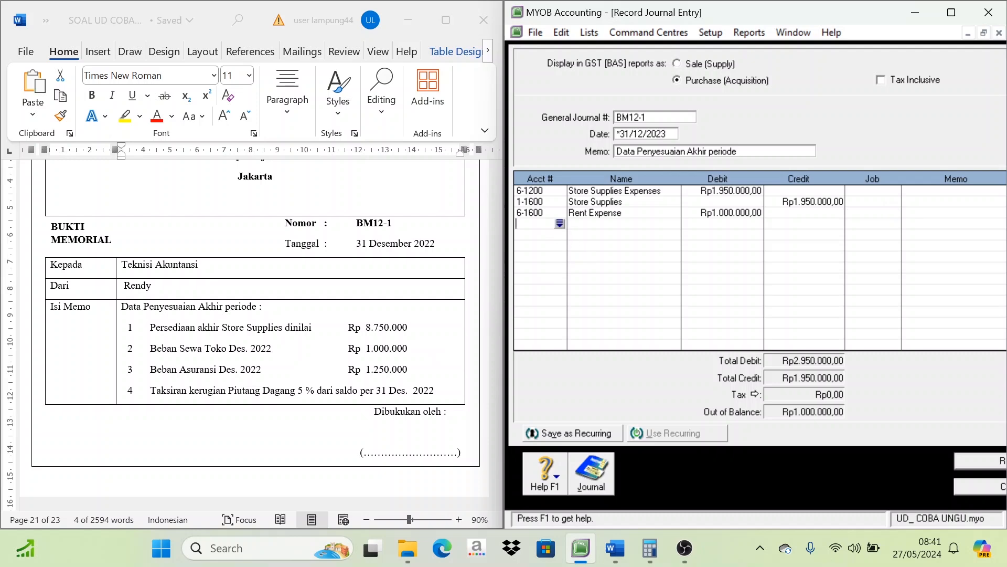
left_click(560, 224)
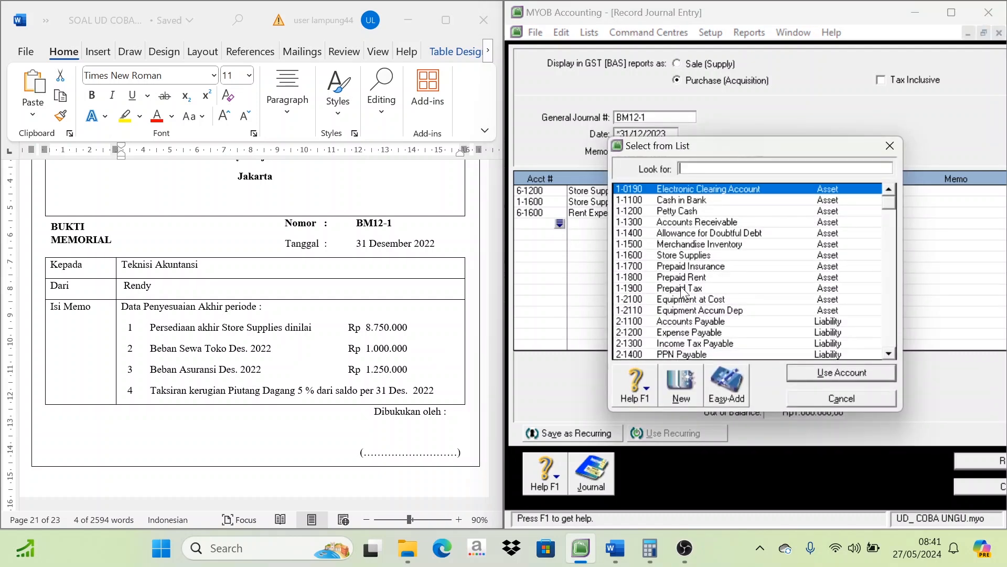
left_click(694, 277)
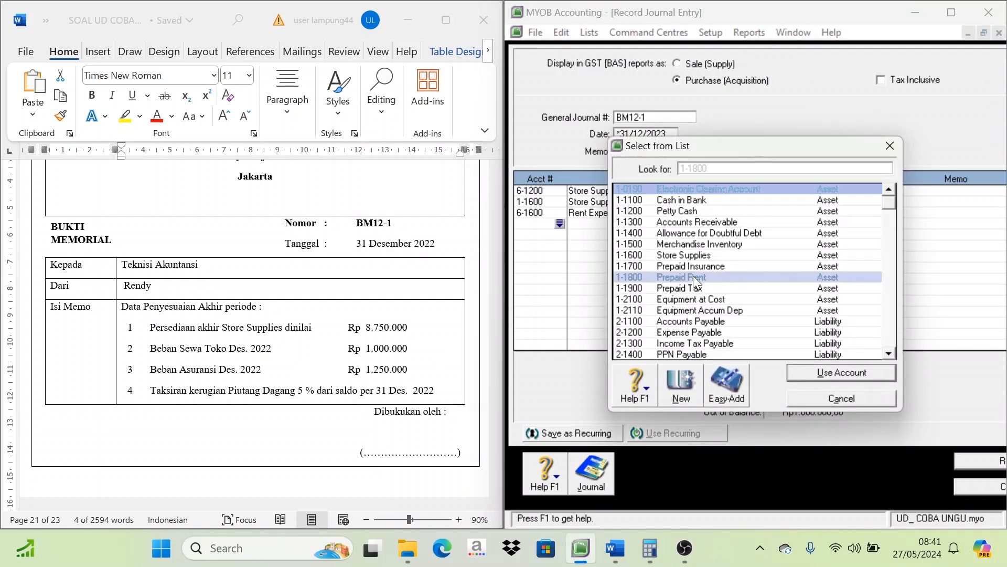
left_click(839, 374)
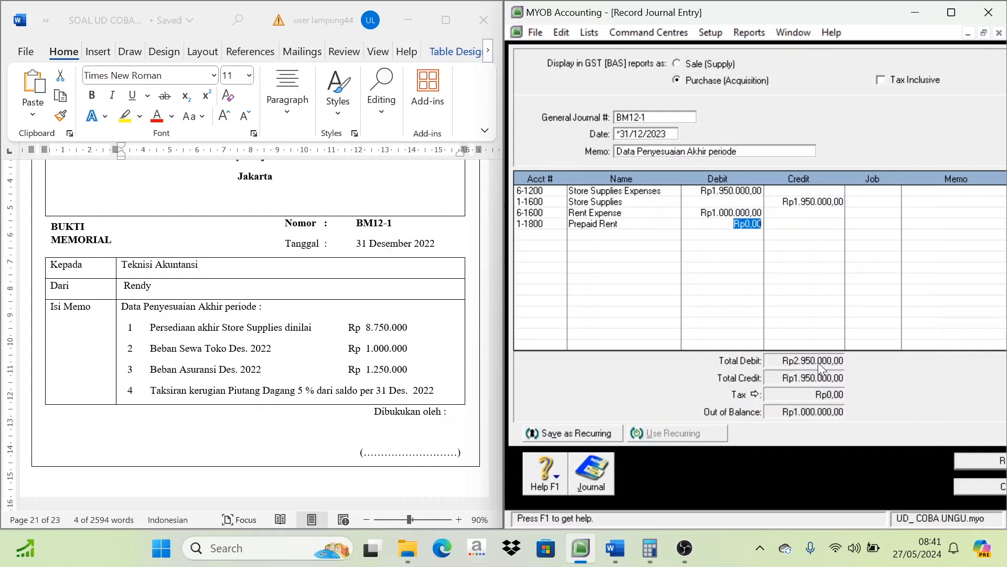
left_click(800, 223)
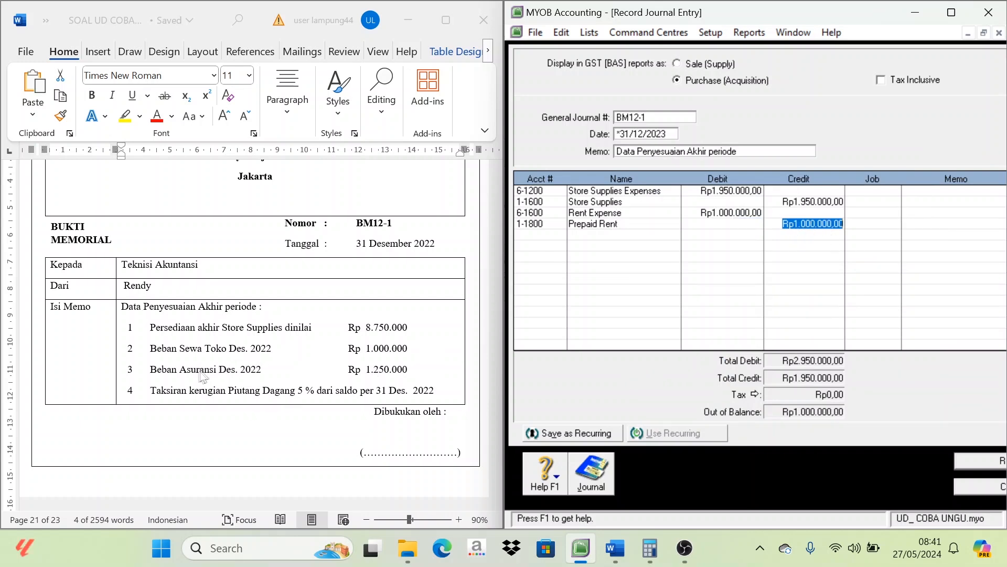
scroll(203, 374, "down", 1)
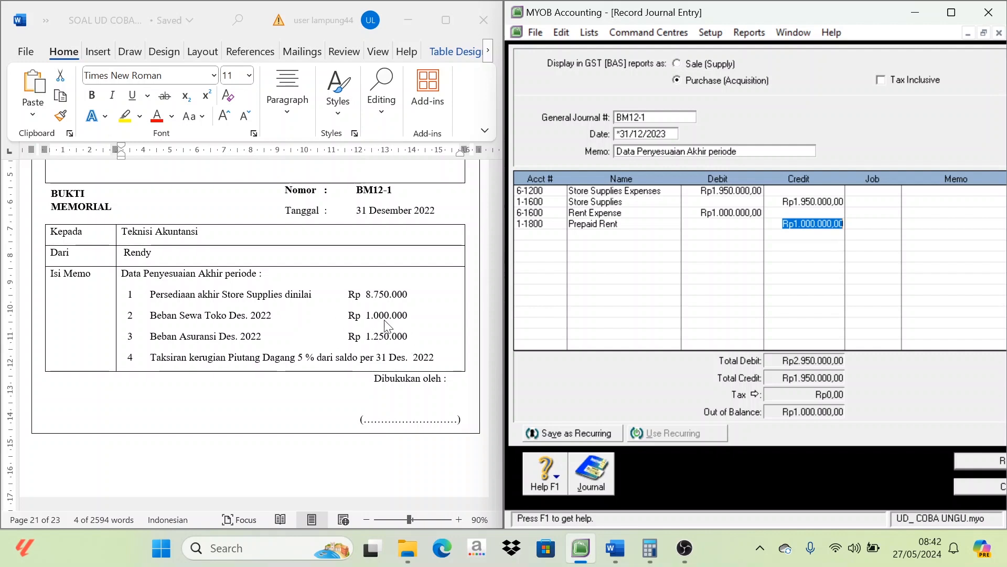
Add account 6-1500 Insurance expense on the fifth journal line with a debit of Rp1.250.000 from the memo
left_click(542, 235)
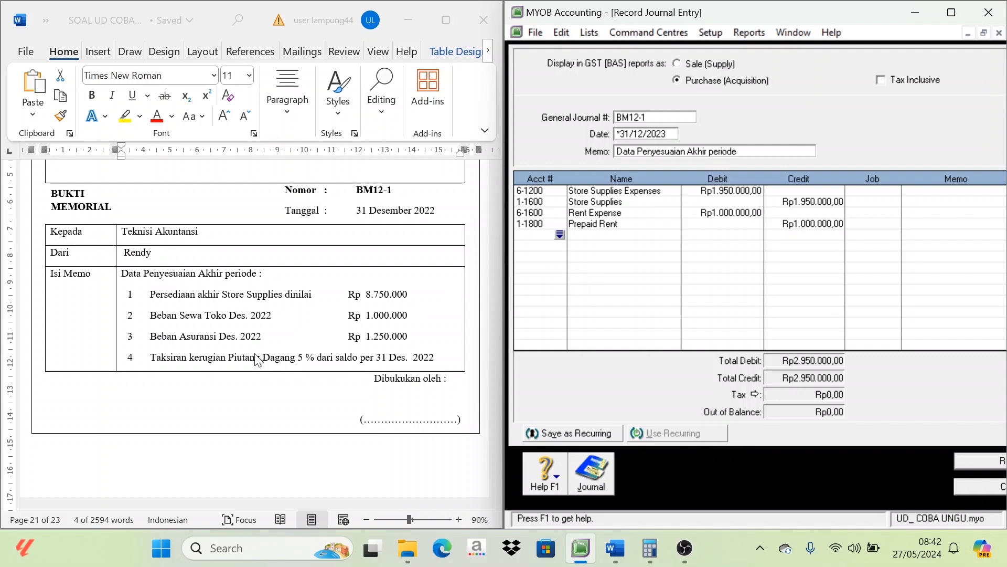
left_click(560, 235)
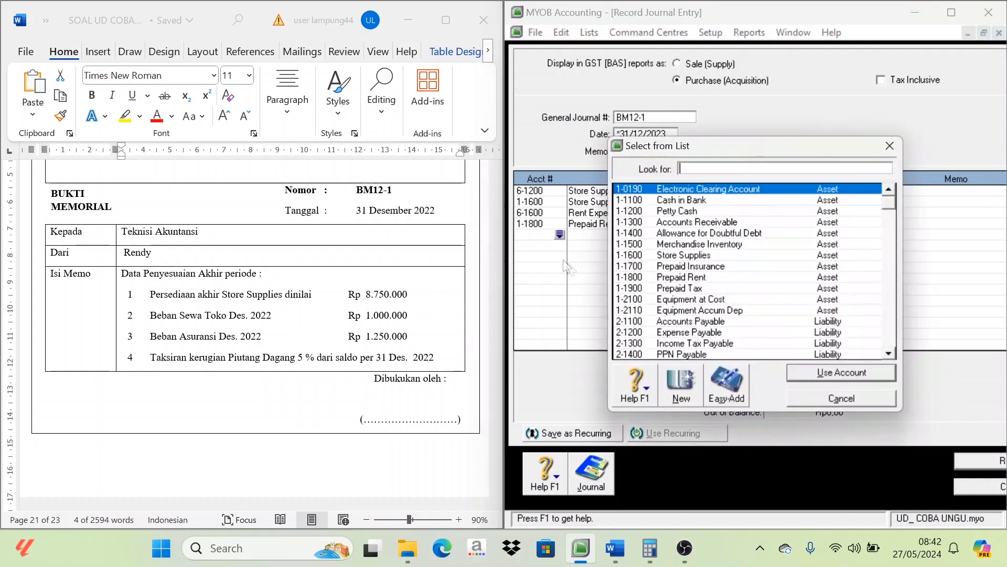
scroll(704, 321, "down", 3)
scroll(704, 321, "down", 5)
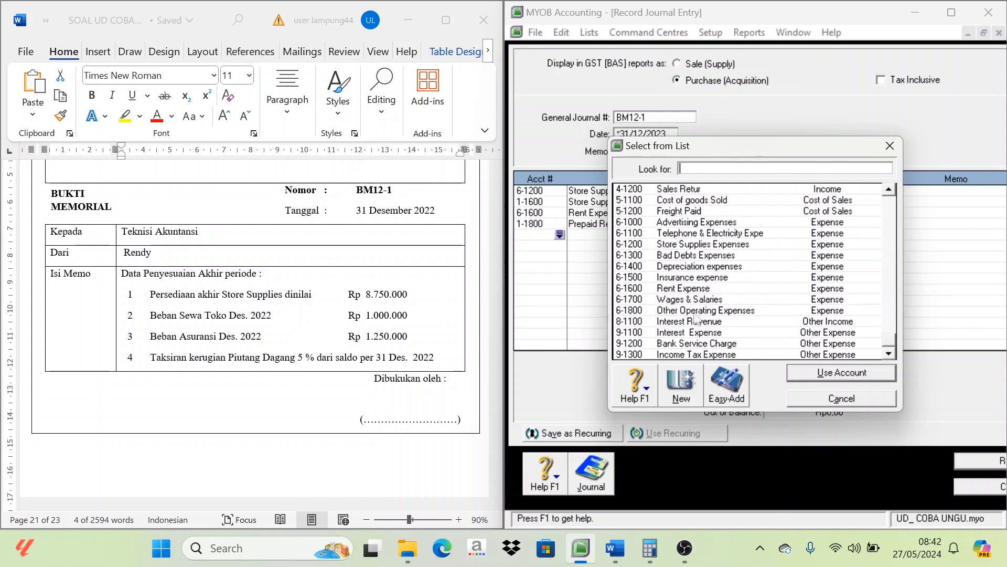
type("6-1500")
left_click(834, 370)
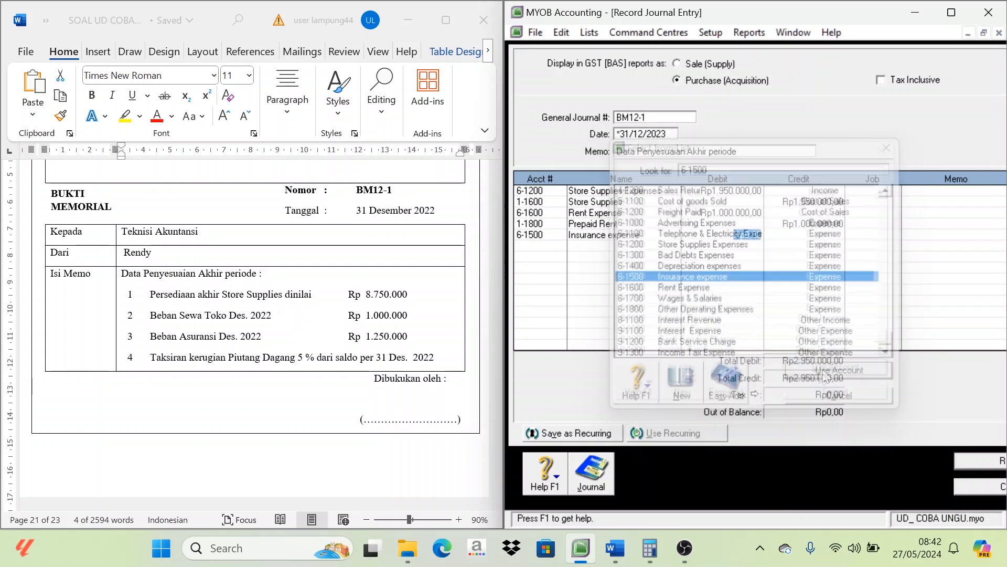
type("1.2")
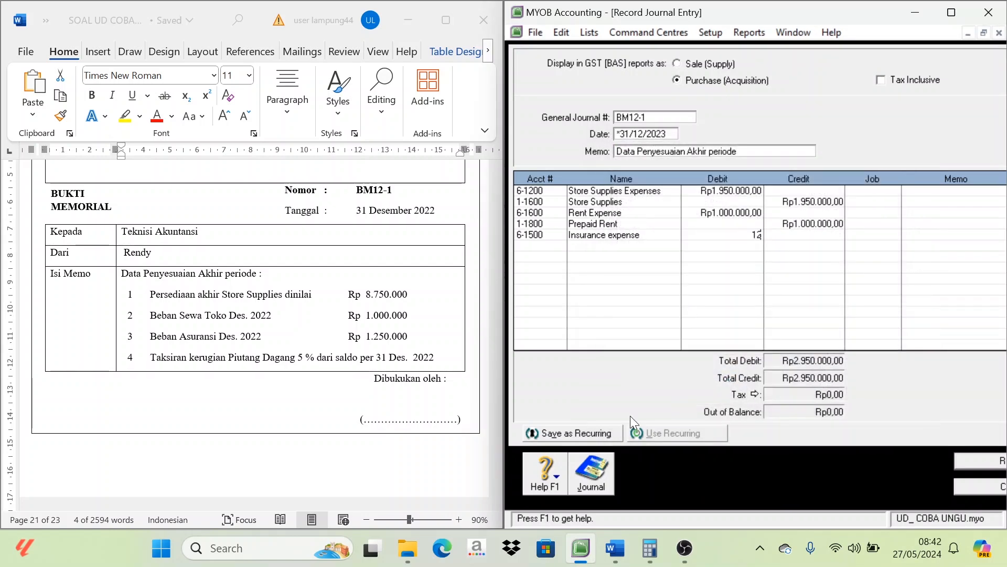
type("50.000")
key("Tab")
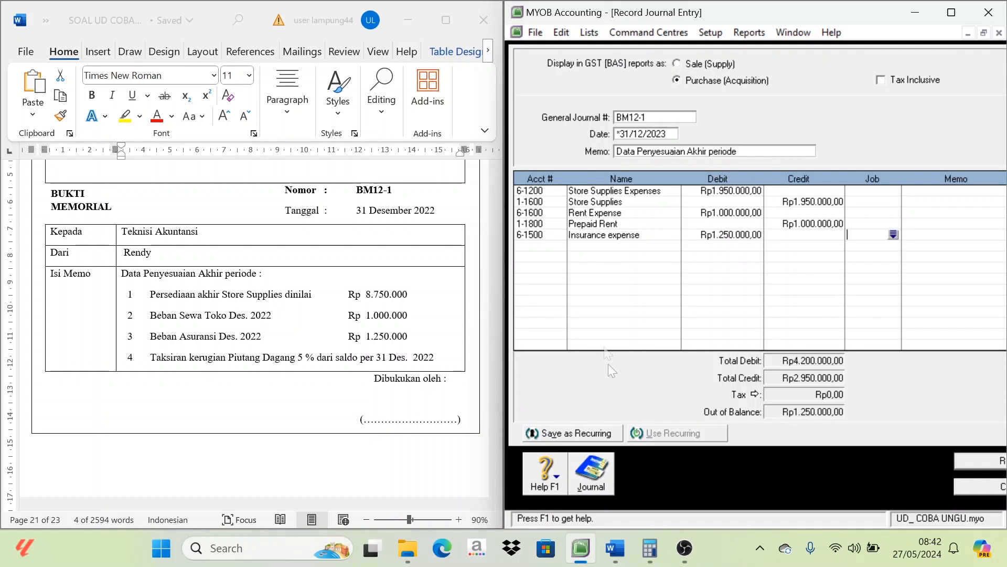
Add account 1-1700 Prepaid Insurance on the sixth journal line with a credit of Rp1.250.000
left_click(551, 251)
left_click(559, 246)
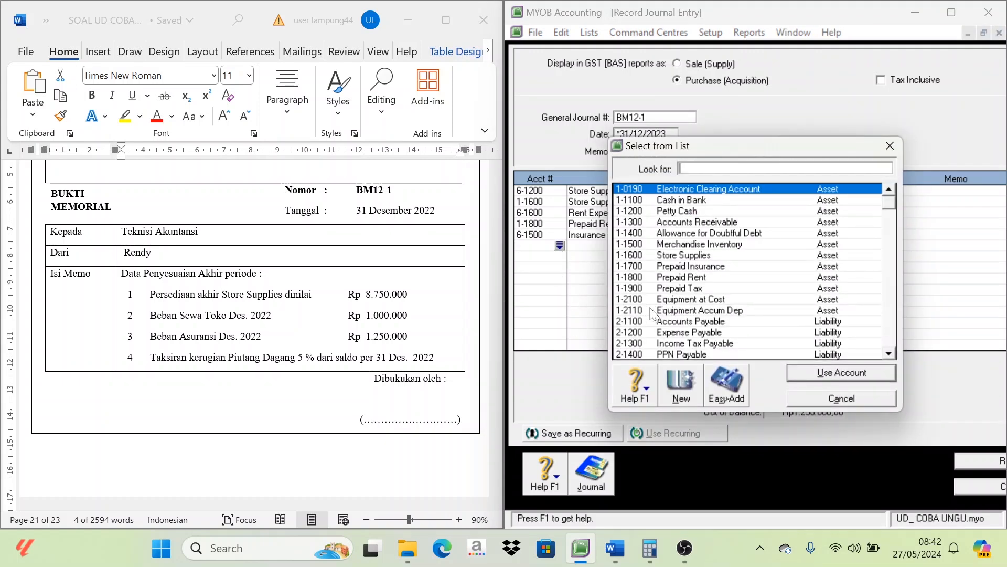
left_click(689, 266)
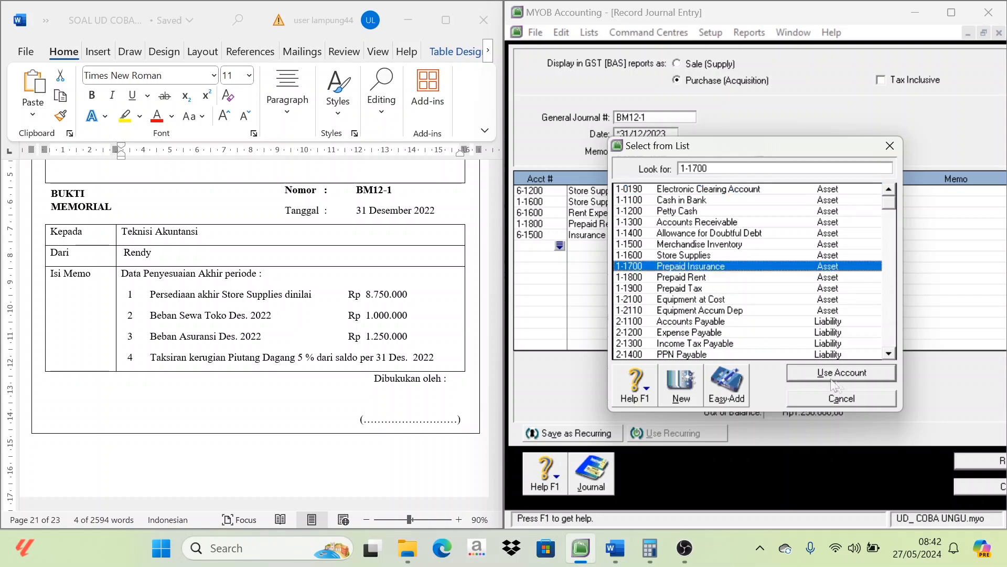
left_click(838, 372)
key("Tab")
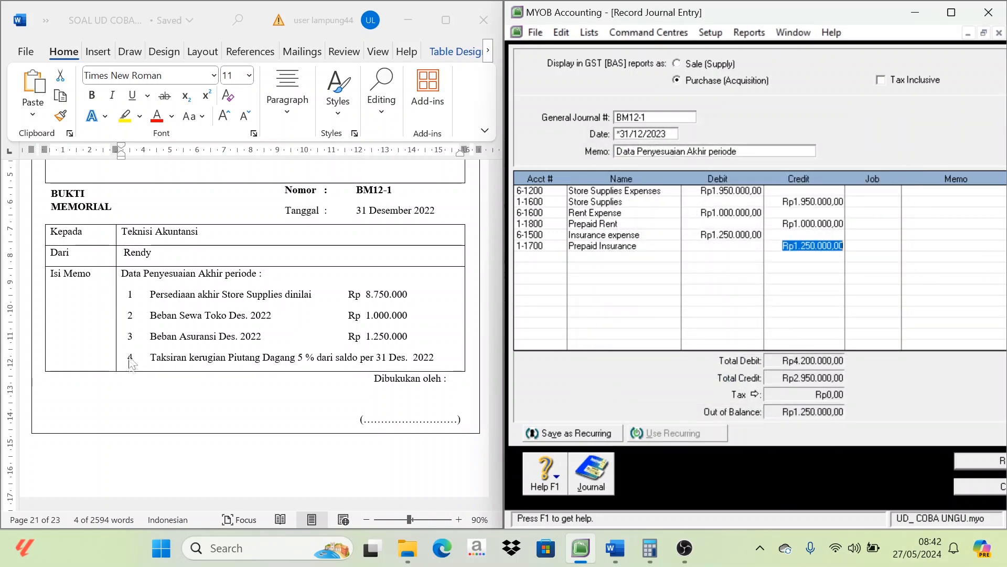
Check the Accounts Receivable and Allowance for Doubtful Debt balances in the accounts list for memo item 4, and bring up a cleared Calculator
scroll(205, 355, "down", 1)
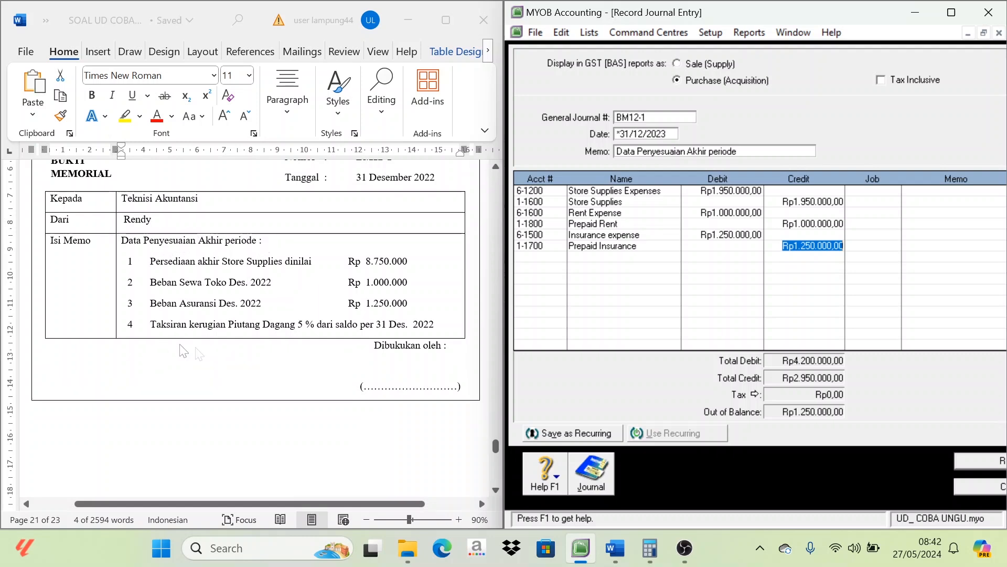
scroll(200, 332, "down", 1)
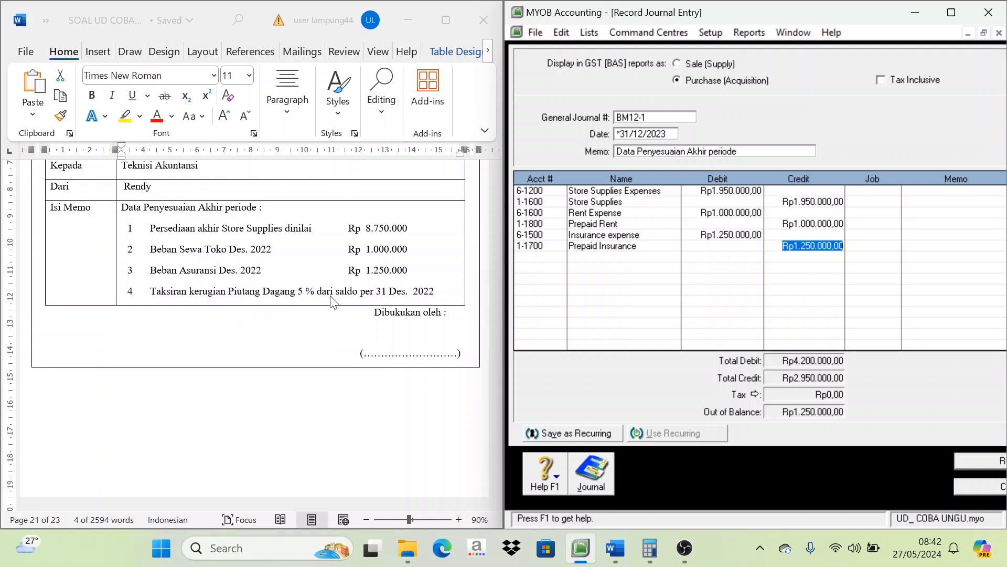
left_click(589, 32)
left_click(609, 50)
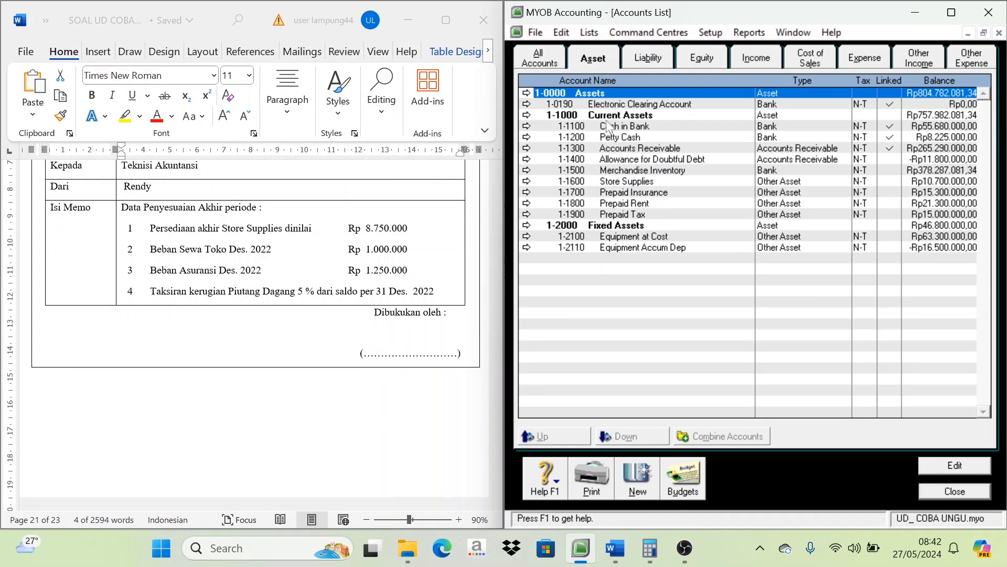
left_click(664, 150)
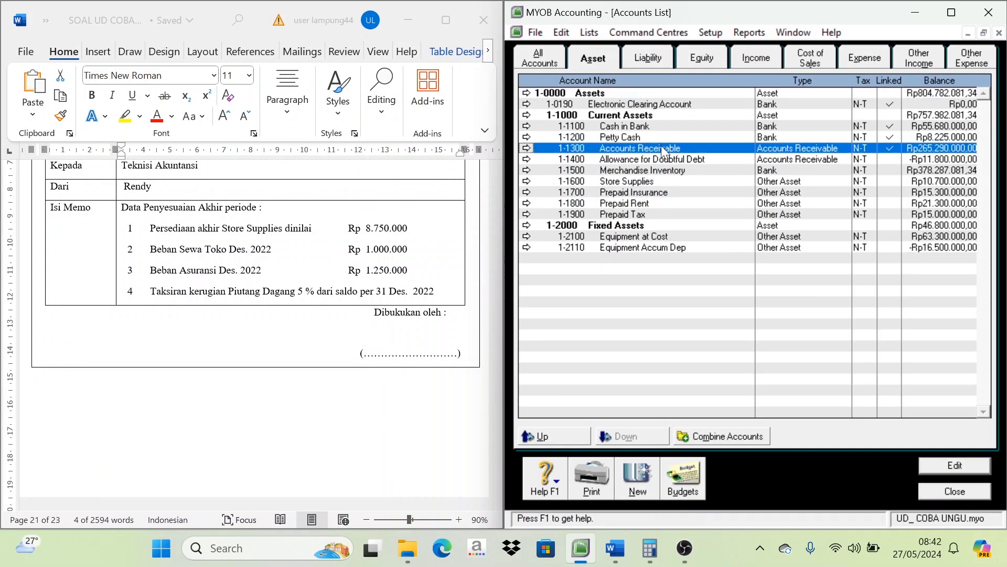
left_click(947, 159)
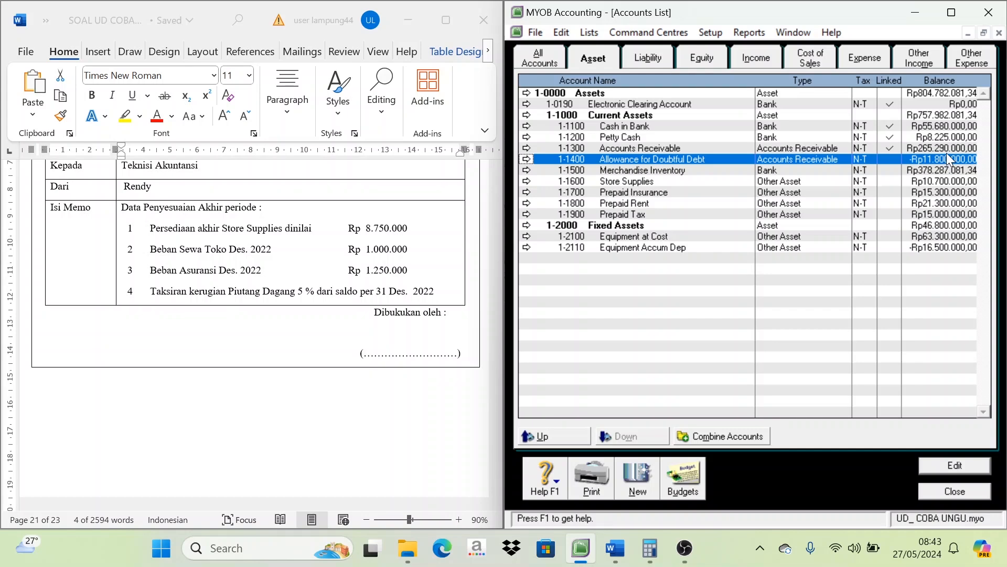
left_click(651, 551)
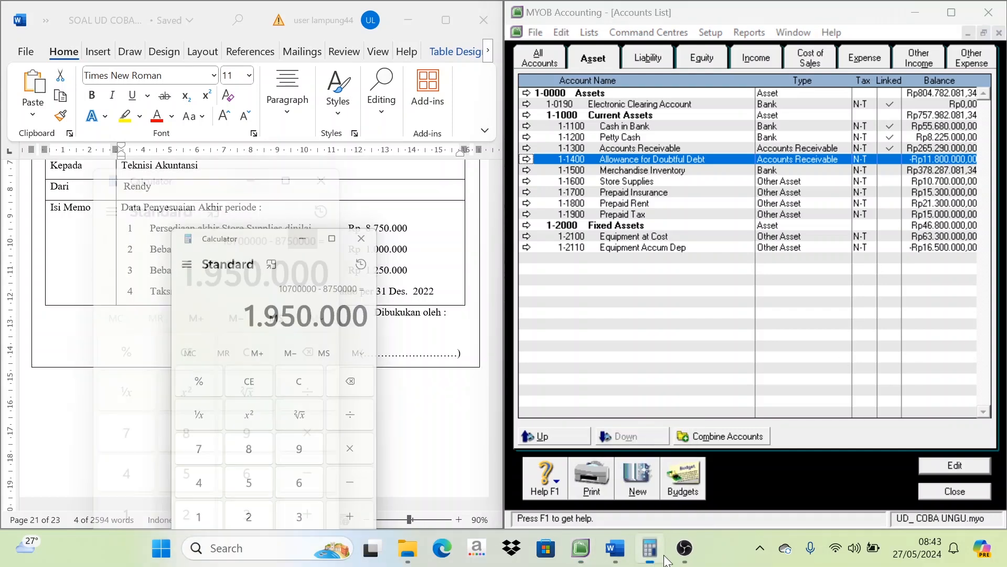
left_click(176, 363)
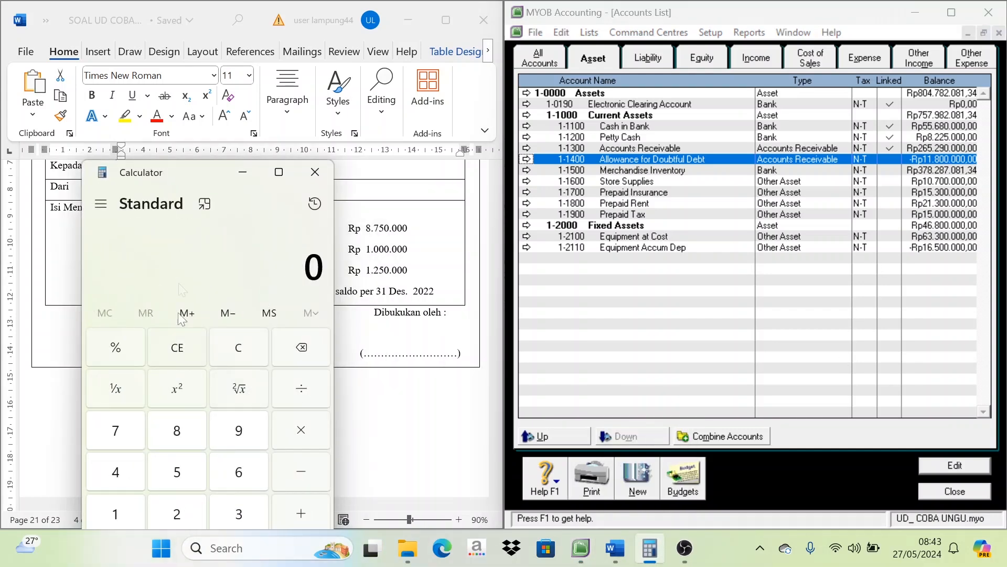
left_click(185, 517)
left_click(244, 486)
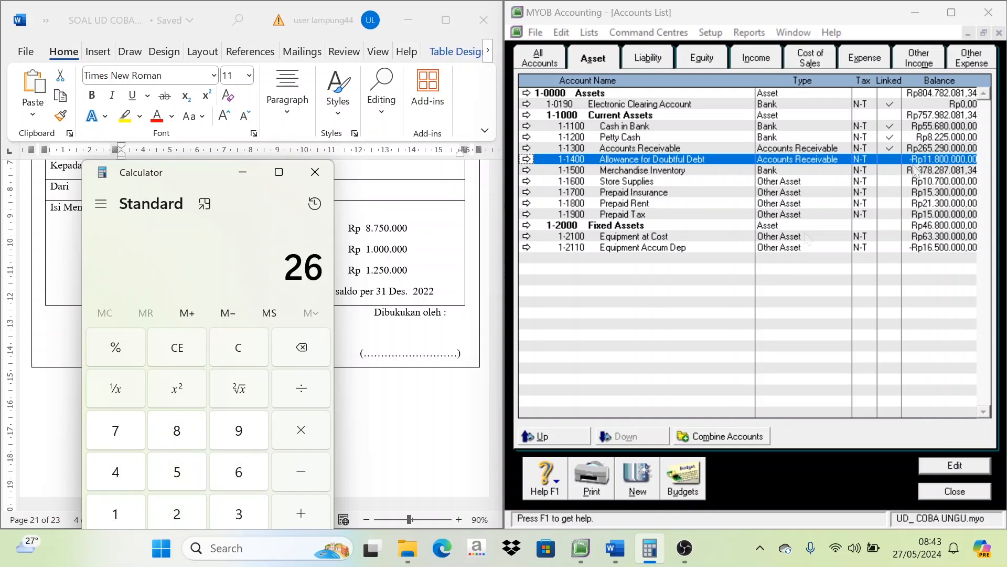
left_click(179, 473)
left_click(177, 513)
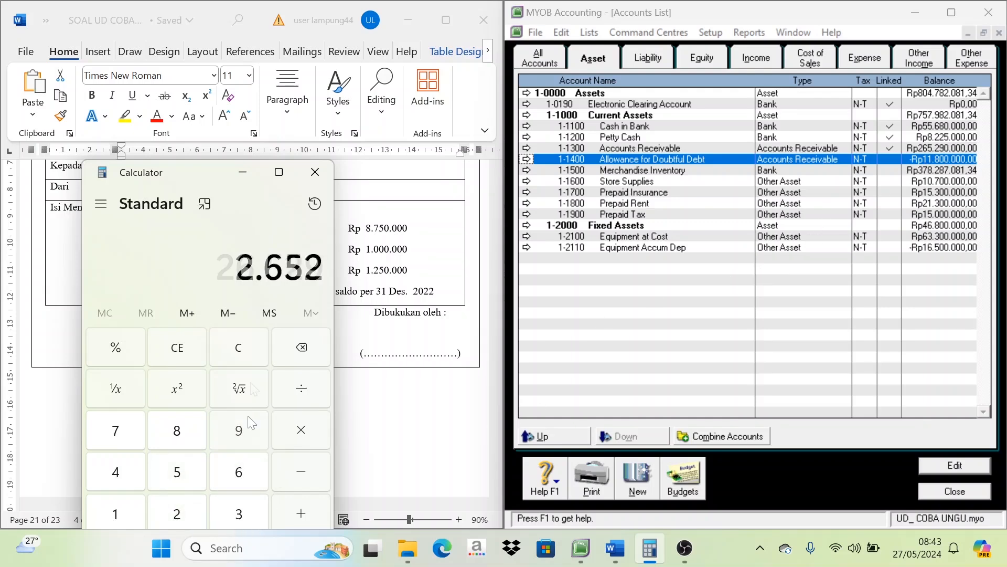
left_click(247, 420)
left_click_drag(210, 180, 213, 136)
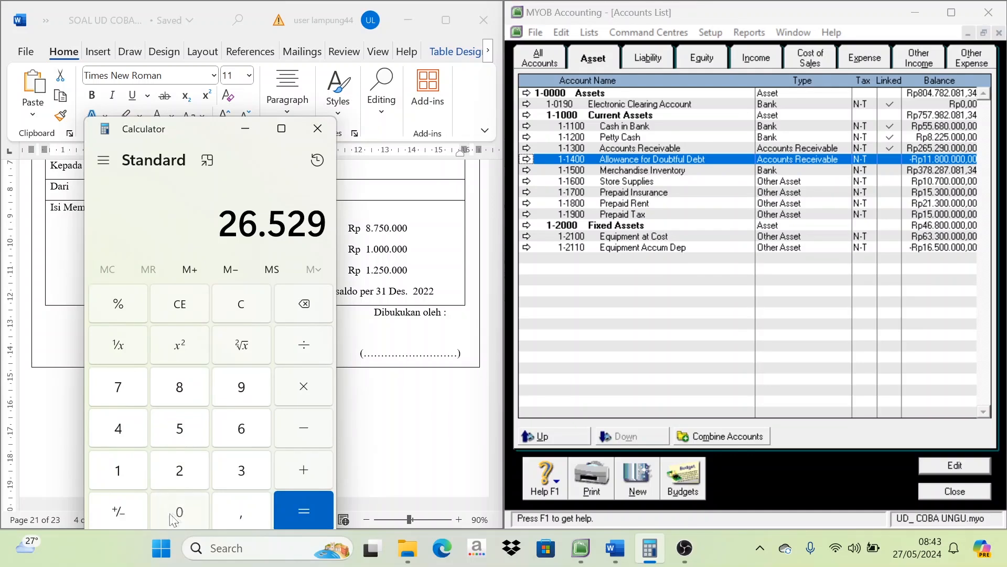
left_click(177, 513)
left_click(302, 512)
left_click(302, 514)
left_click(302, 514)
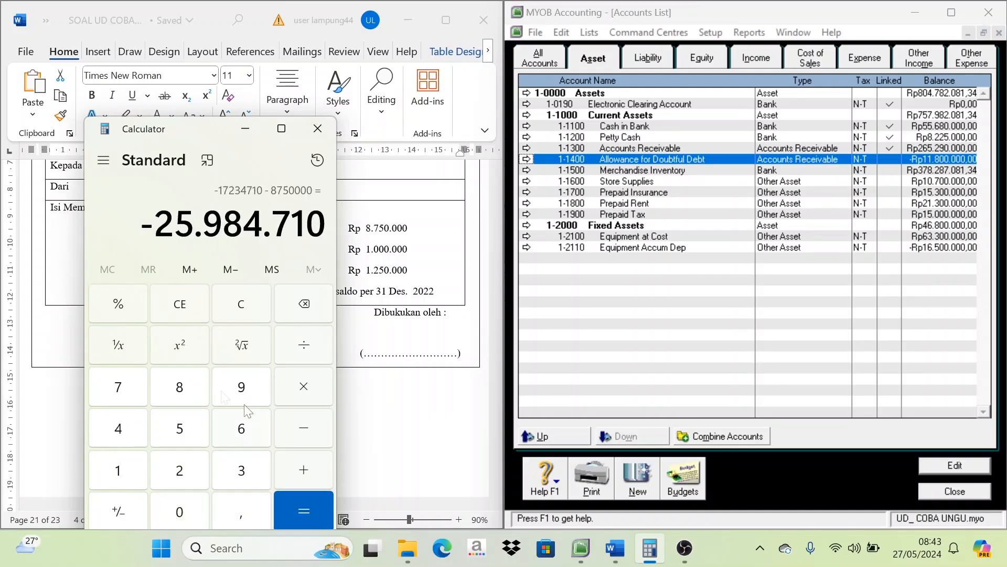
Clear the Calculator entry and compute 5% of the Accounts Receivable balance of 265.290.000
left_click(180, 309)
left_click(179, 472)
left_click(244, 431)
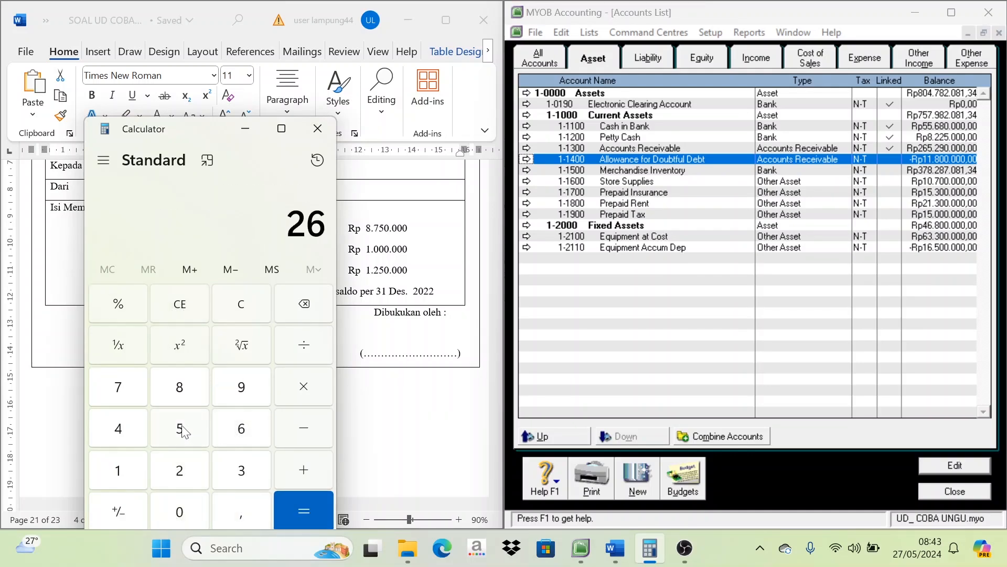
left_click(181, 429)
left_click(181, 469)
left_click(240, 388)
left_click(181, 514)
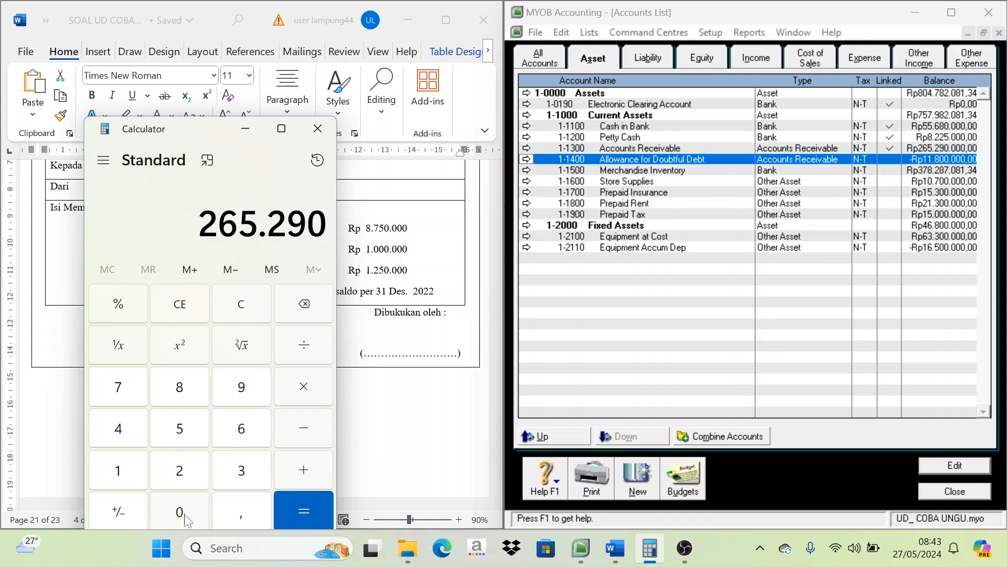
double_click(183, 514)
left_click(183, 514)
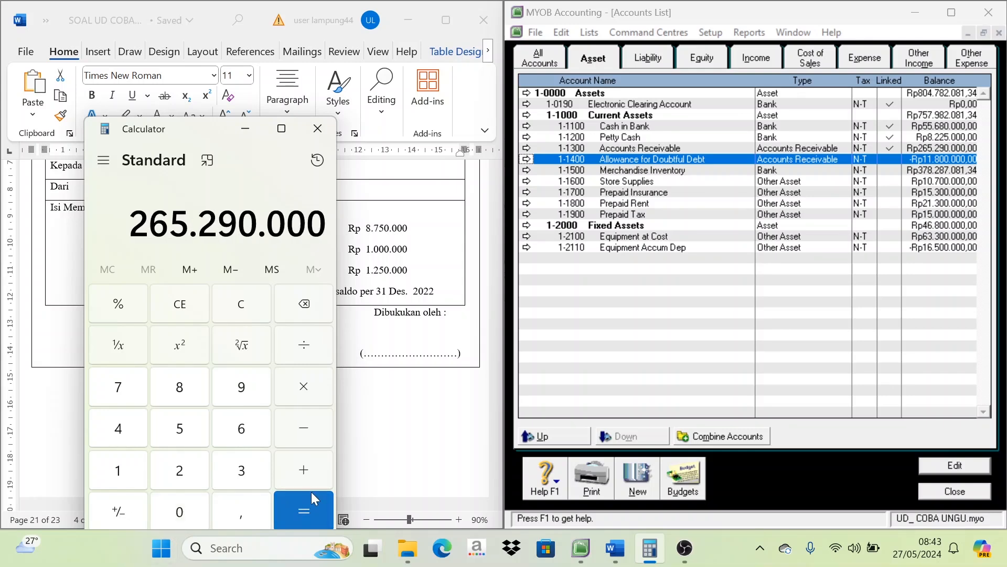
left_click(302, 383)
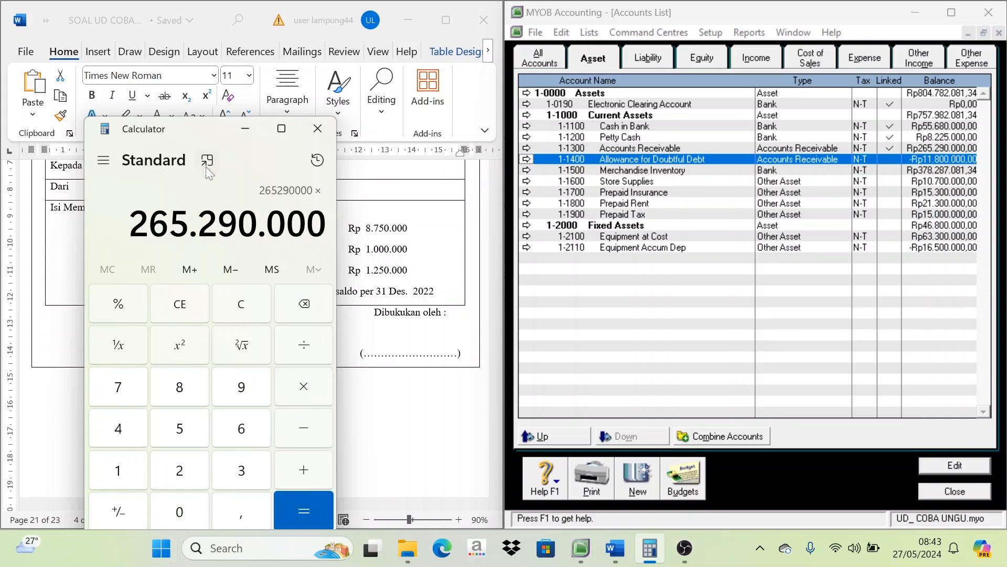
left_click_drag(189, 141, 263, 108)
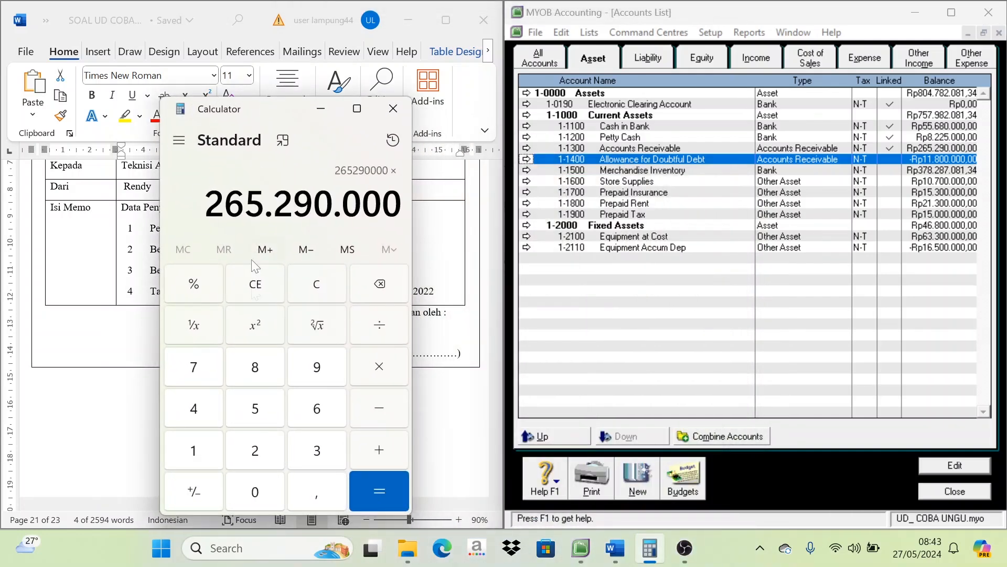
left_click(258, 411)
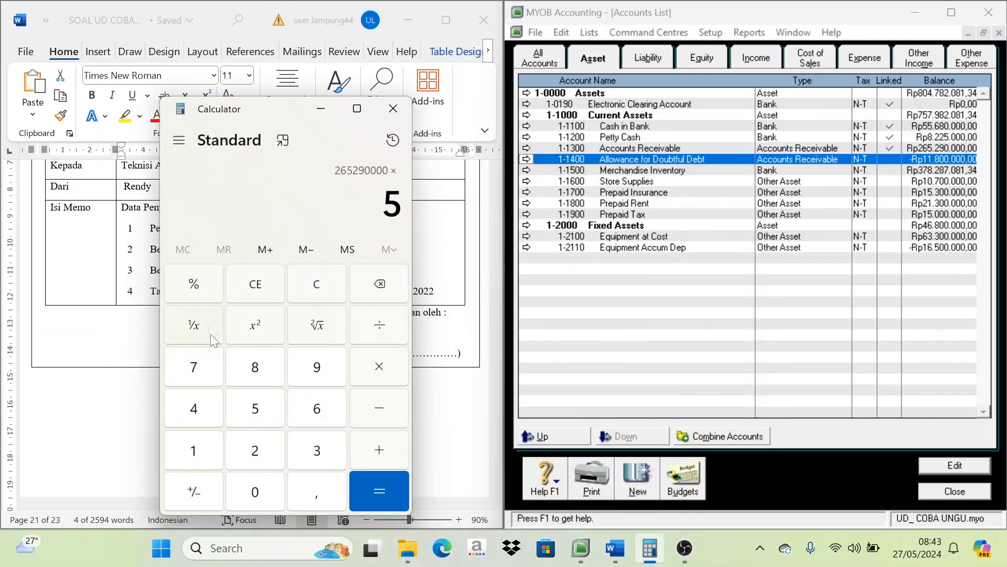
left_click(197, 291)
left_click(380, 485)
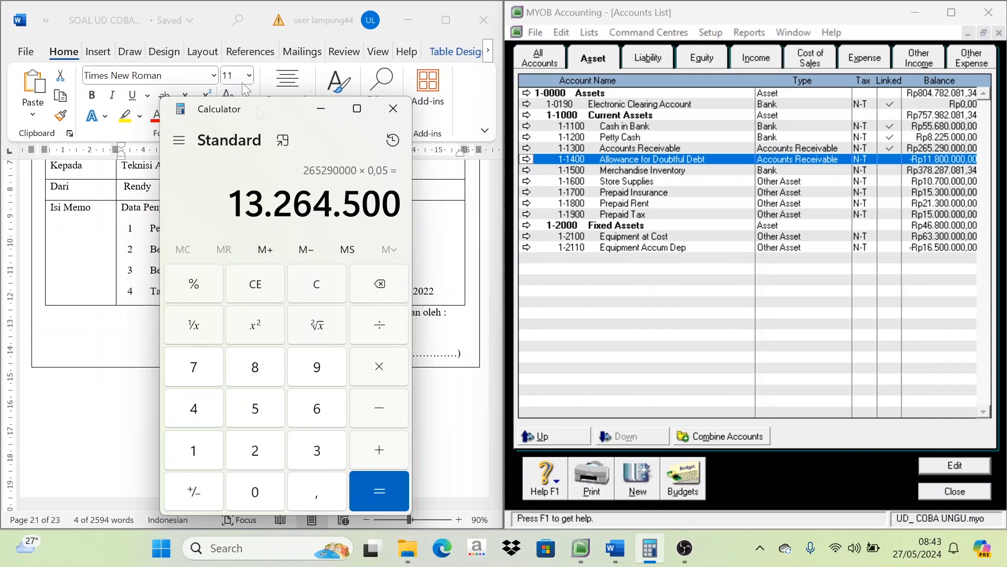
Compare the calculated 5% estimate with memo item 4 and the Allowance for Doubtful Debt balance in the MYOB accounts list
left_click_drag(272, 115, 505, 193)
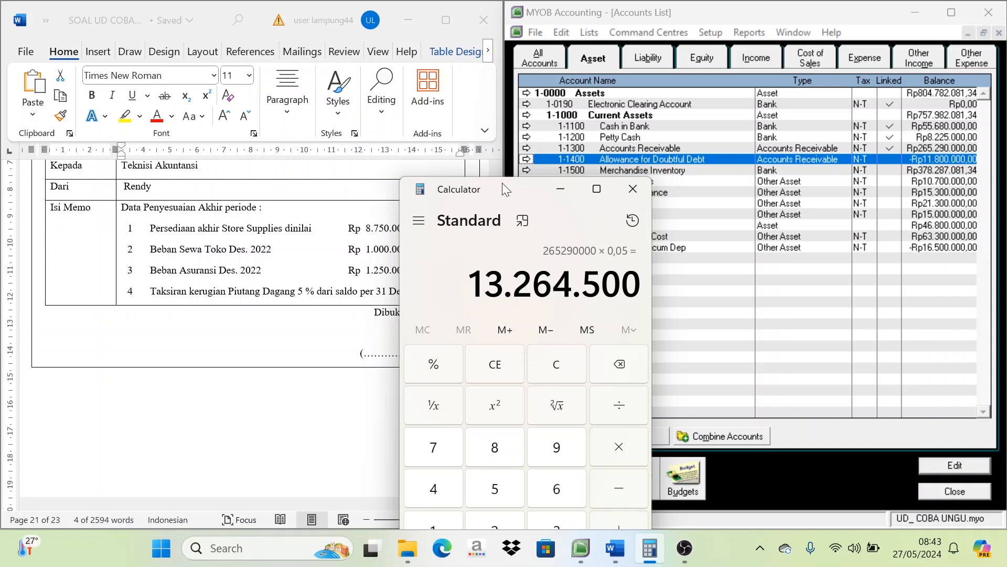
left_click_drag(502, 182, 550, 191)
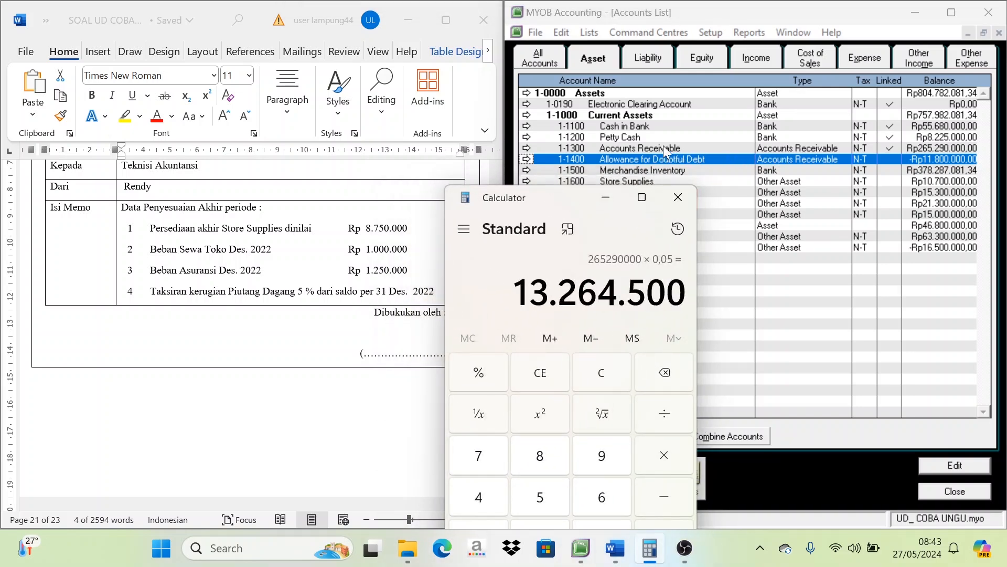
left_click(662, 159)
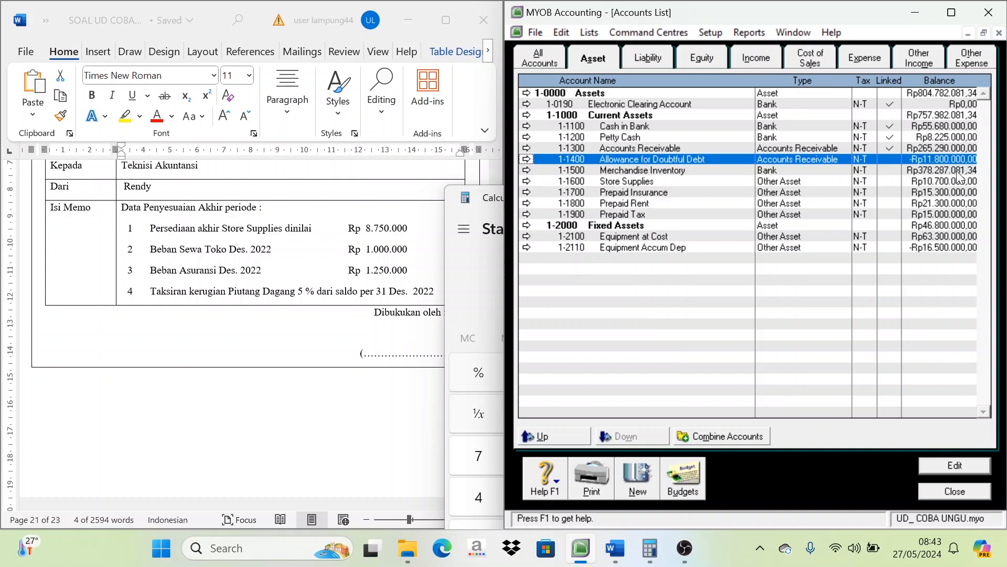
left_click(943, 183)
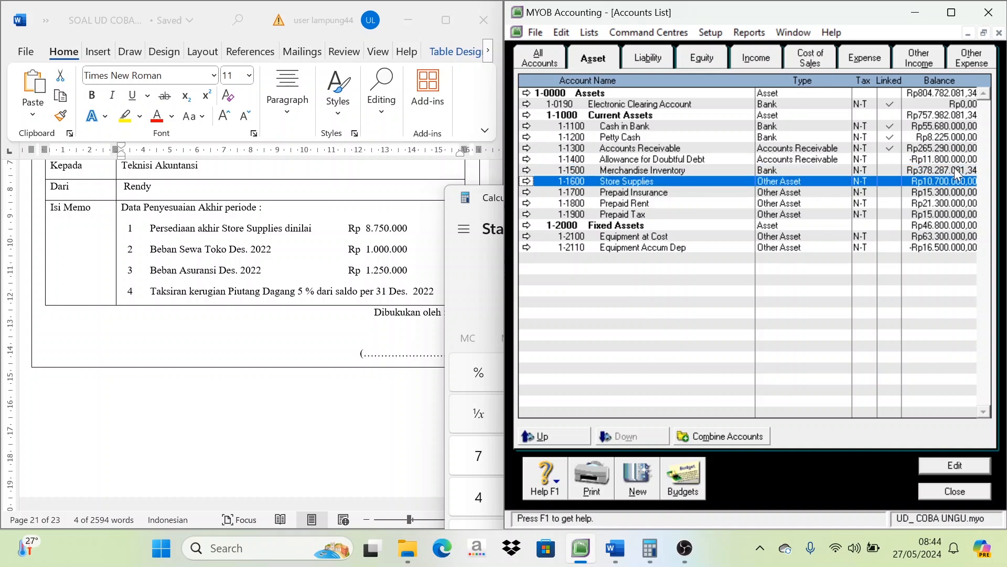
left_click(926, 160)
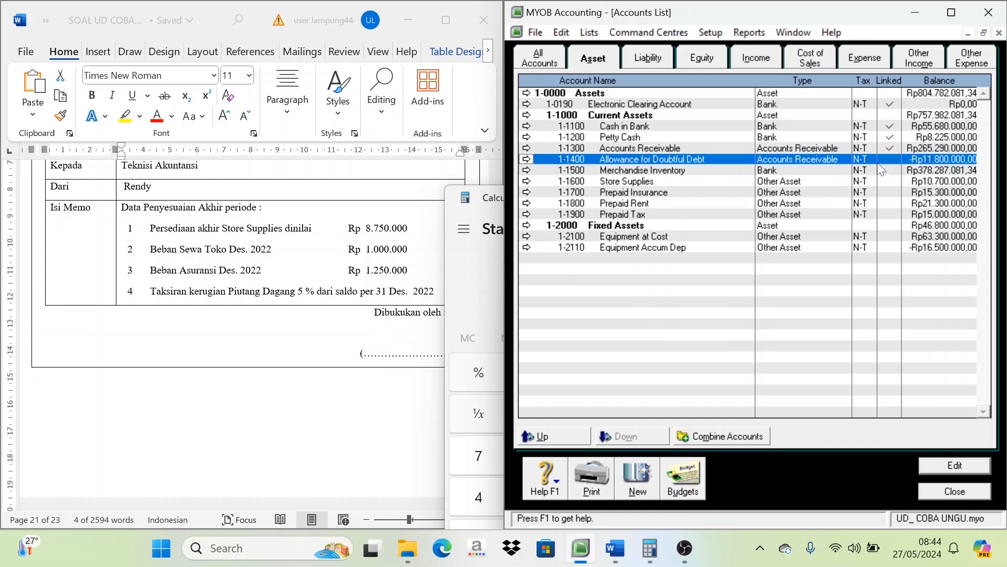
left_click(938, 173)
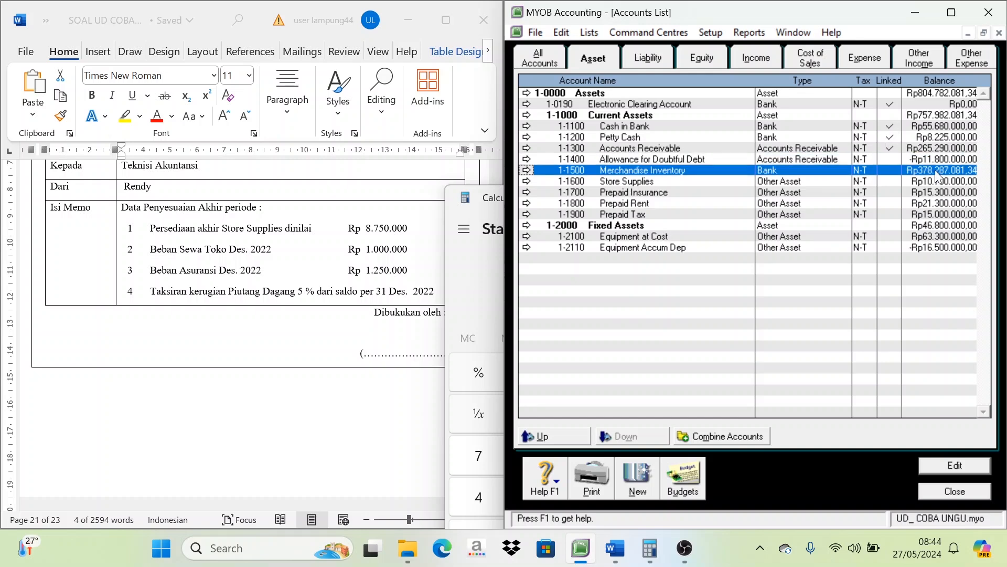
left_click(473, 290)
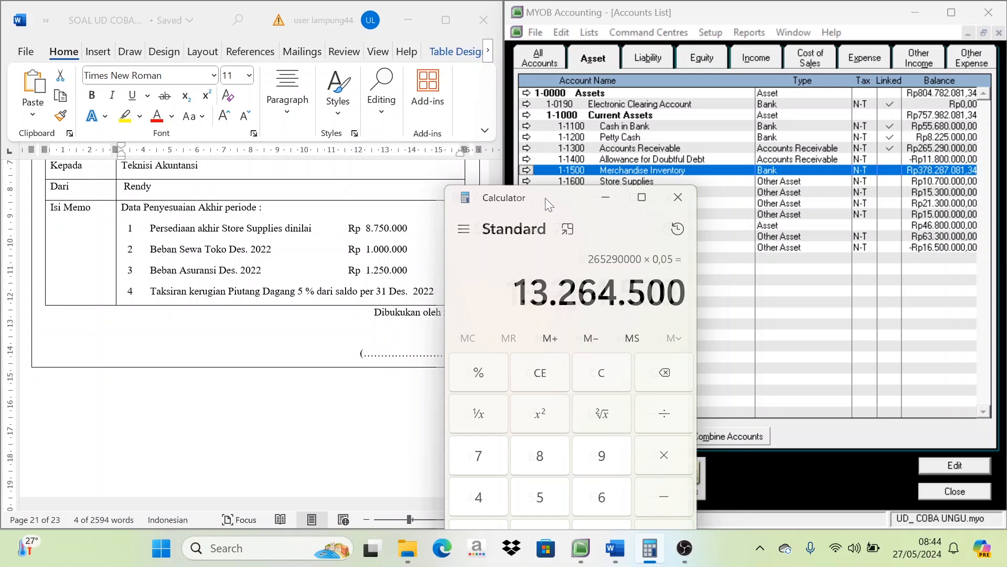
left_click_drag(546, 197, 362, 170)
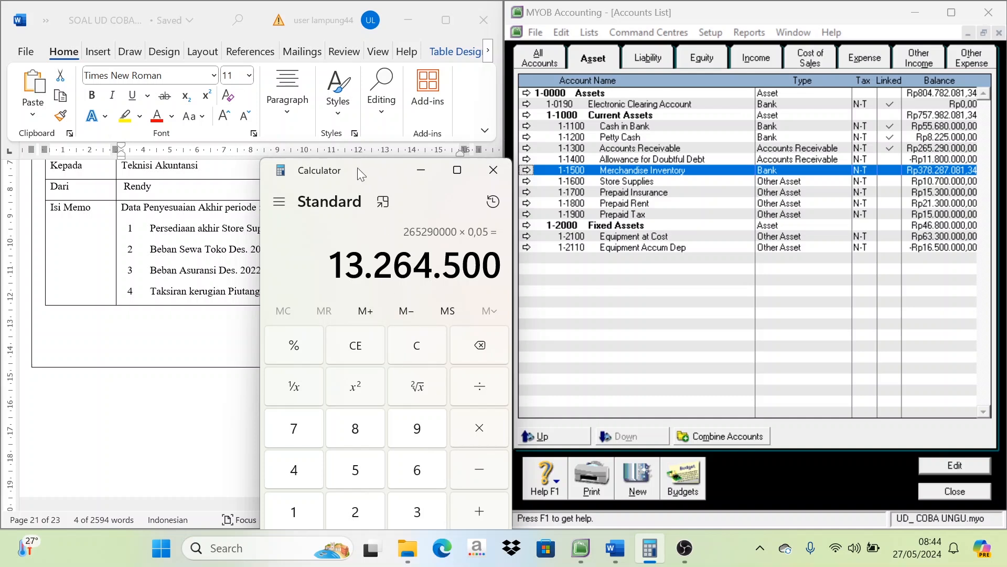
Subtract the Allowance for Doubtful Debt balance of 11.800.000 from the 13.264.500 estimate in Calculator
left_click_drag(358, 168, 342, 68)
left_click(470, 381)
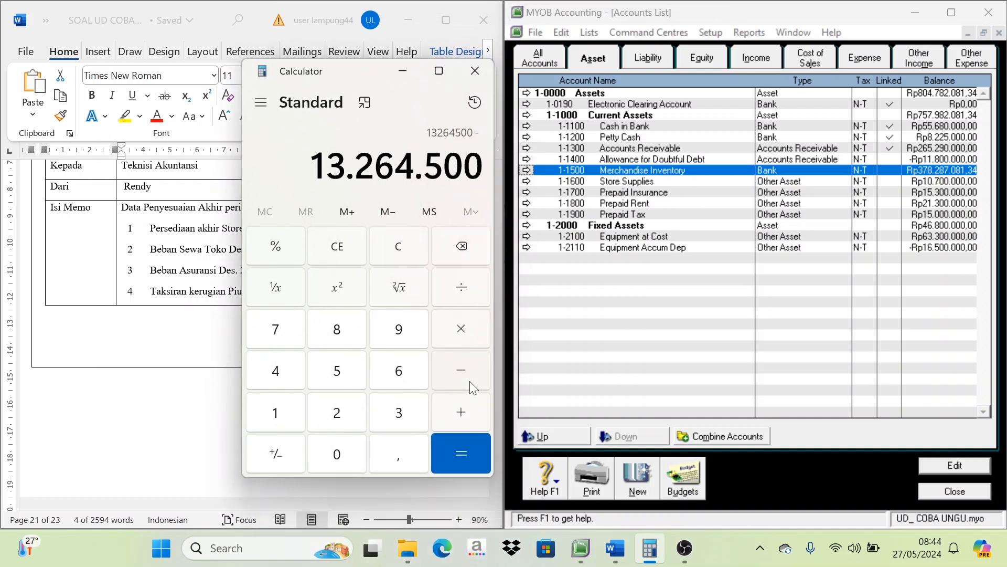
double_click(275, 412)
left_click(337, 329)
left_click(346, 454)
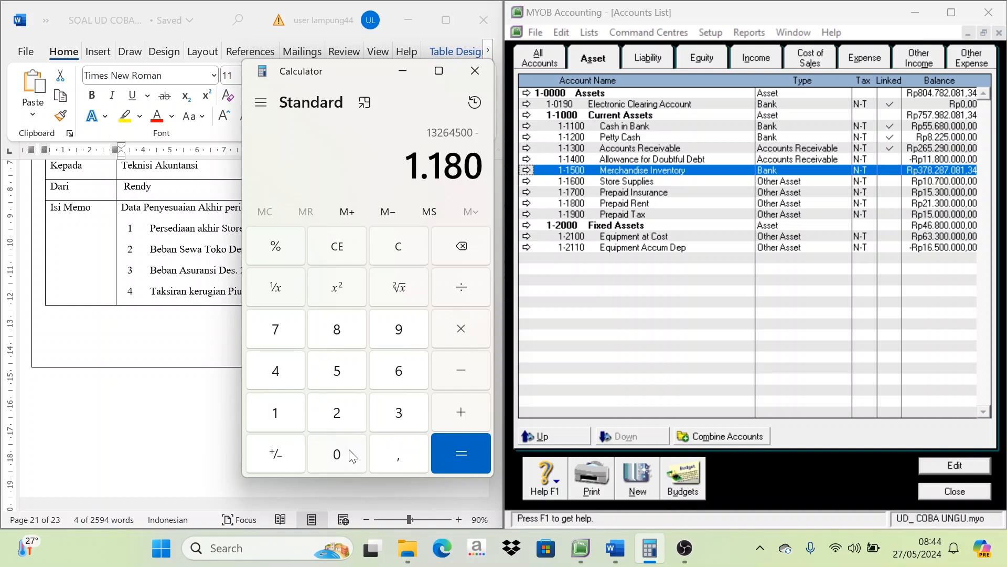
left_click(349, 455)
double_click(355, 460)
left_click(461, 453)
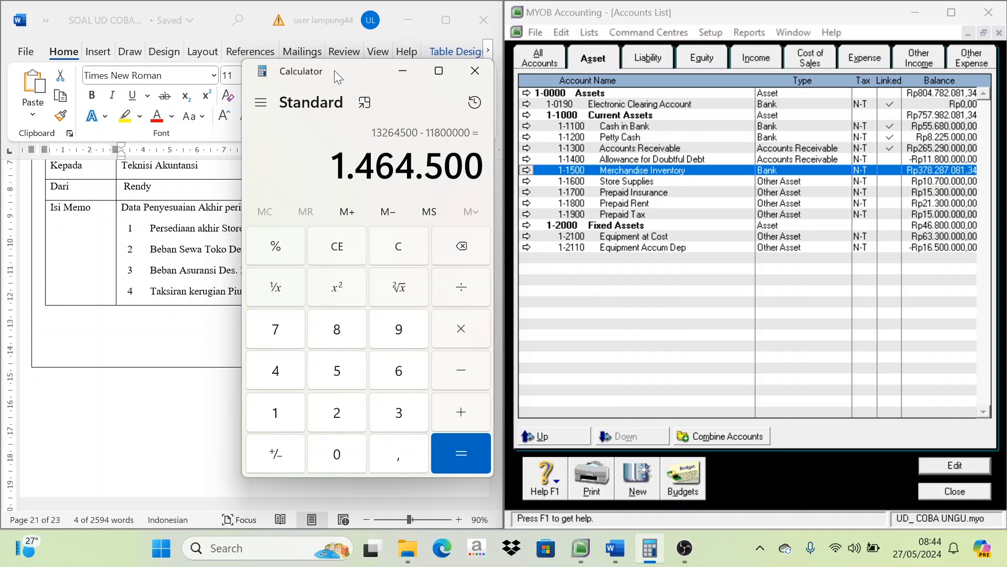
left_click_drag(349, 70, 302, 102)
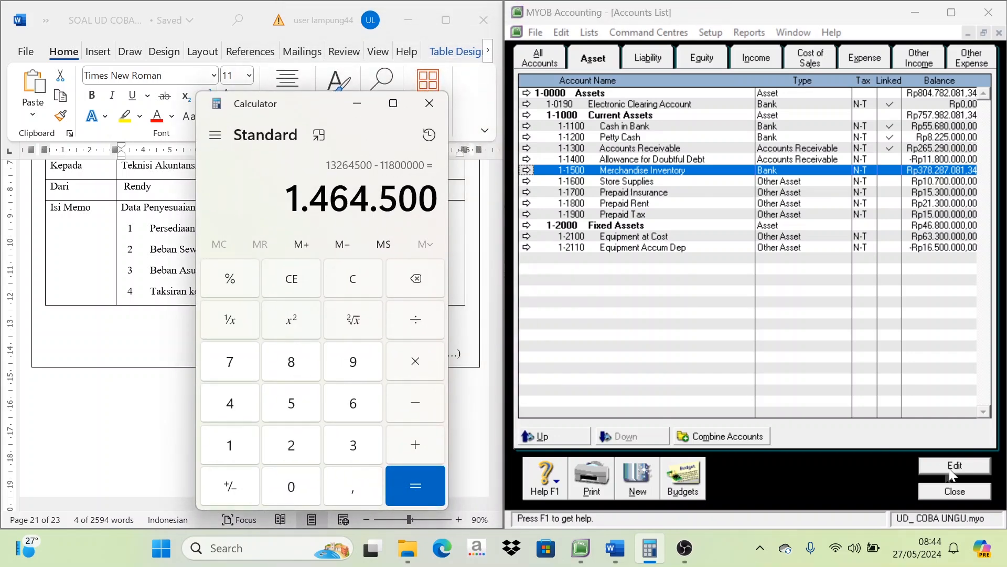
Return to the journal entry and add account 6-1300 Bad Debts Expenses on the seventh line with a debit of Rp1.464.500
left_click(954, 494)
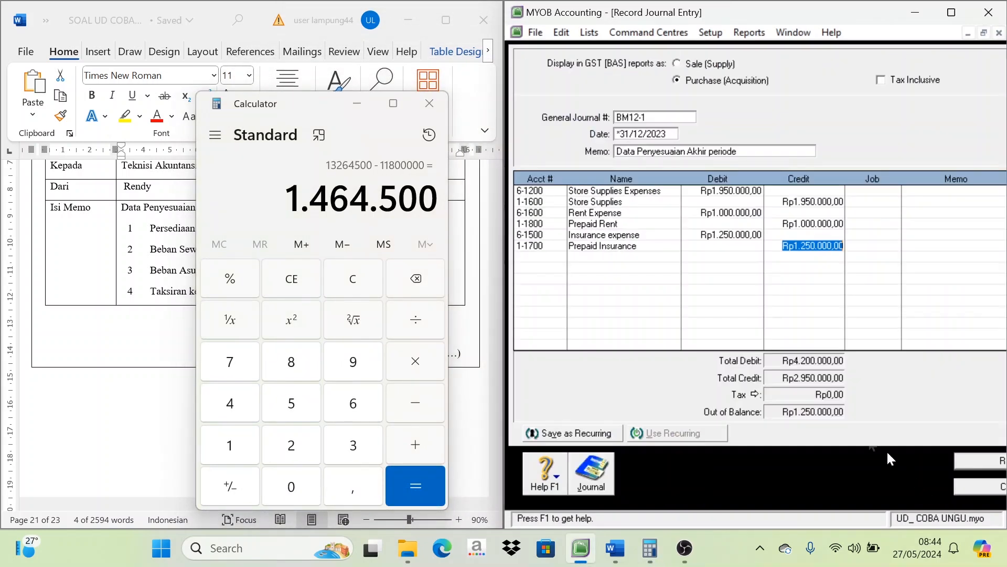
left_click(529, 257)
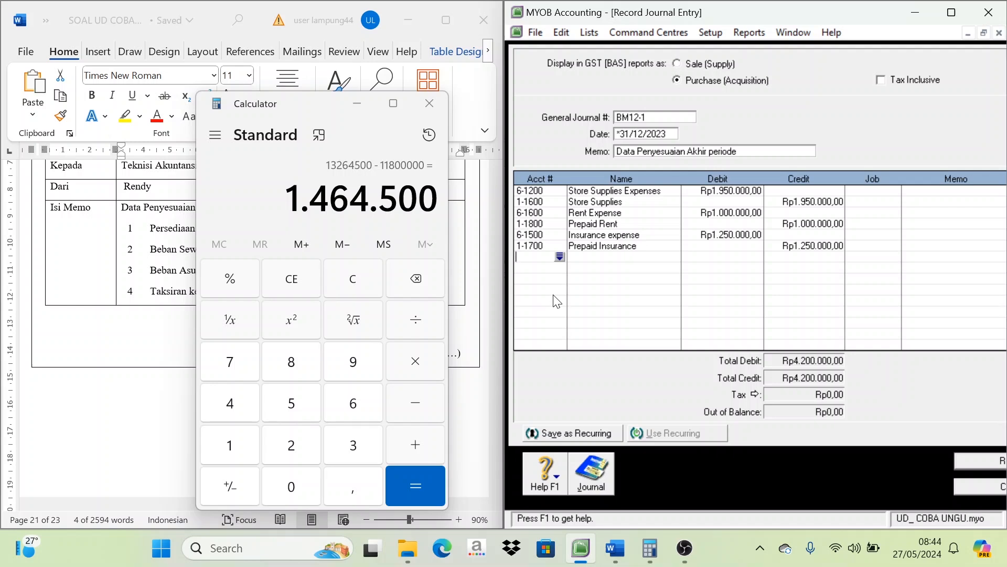
left_click(560, 256)
scroll(700, 316, "down", 3)
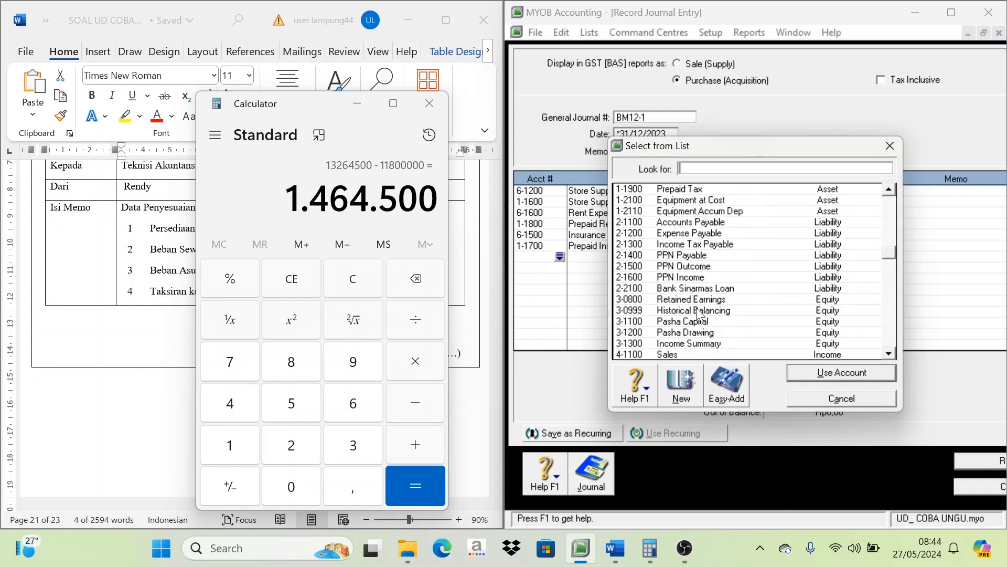
scroll(699, 316, "down", 2)
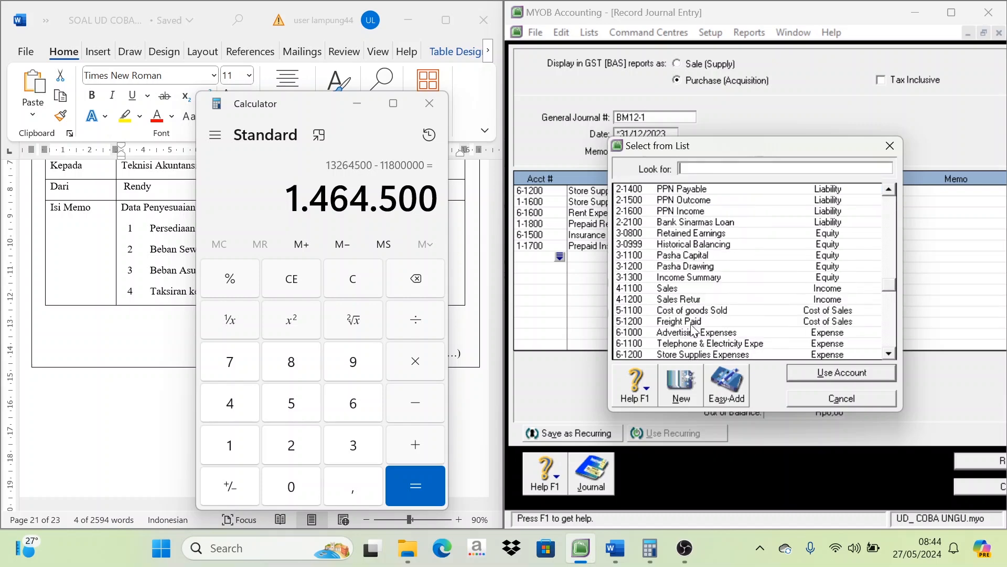
scroll(693, 331, "down", 1)
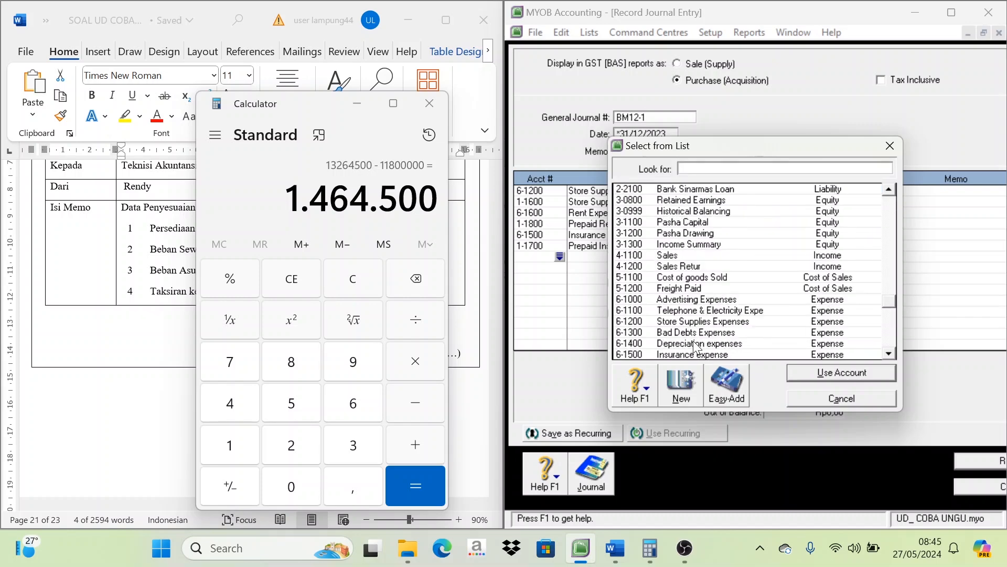
left_click(703, 332)
left_click(826, 372)
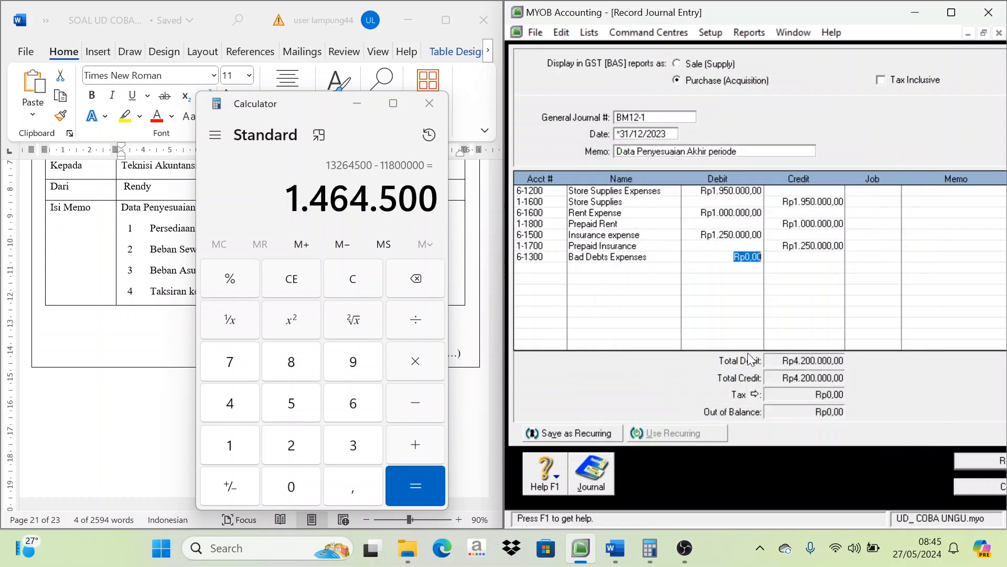
type("1464500")
Add account 1-1400 Allowance for Doubtful Debt on the eighth journal line with a credit of Rp1.464.500
left_click(538, 269)
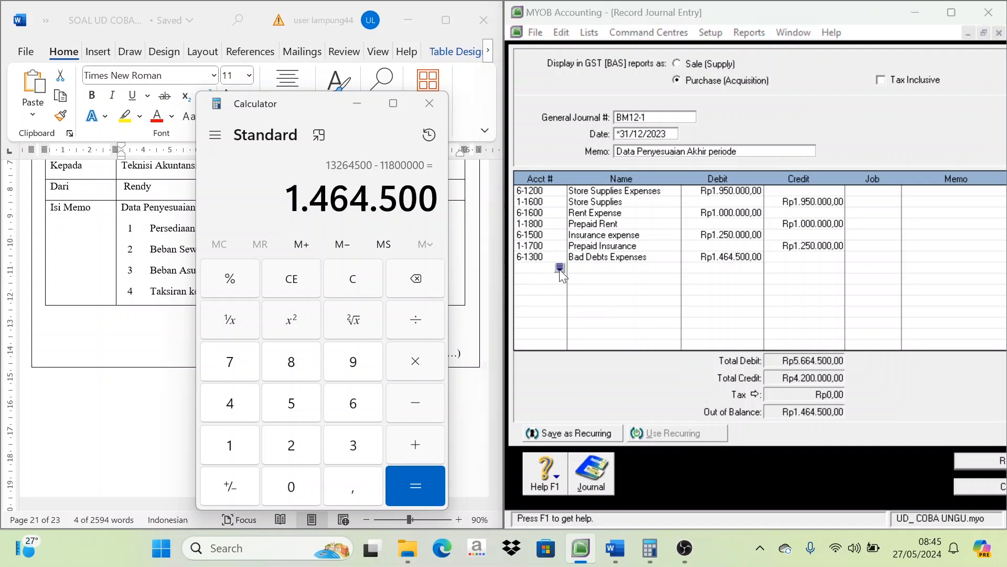
left_click(559, 268)
left_click(712, 234)
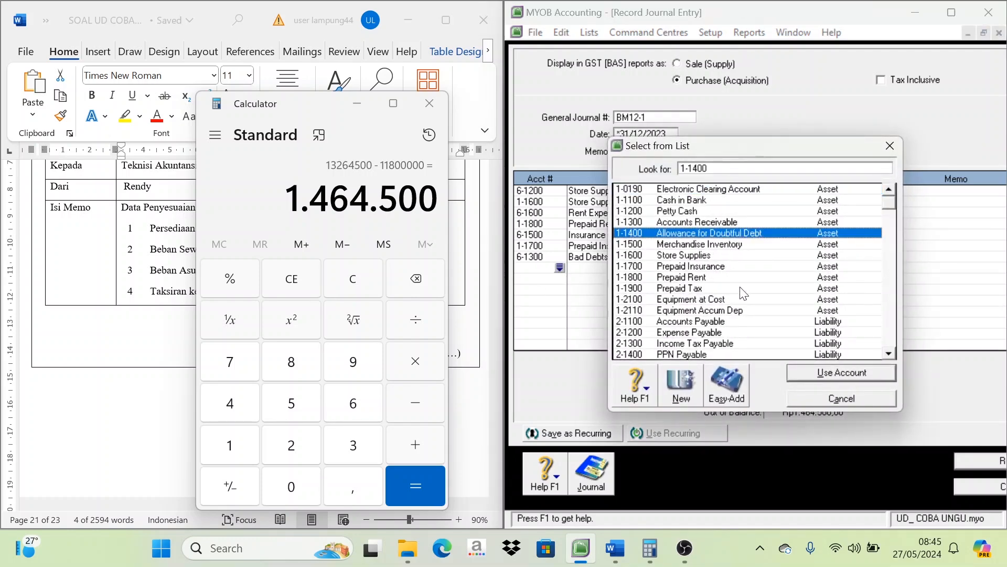
left_click(883, 369)
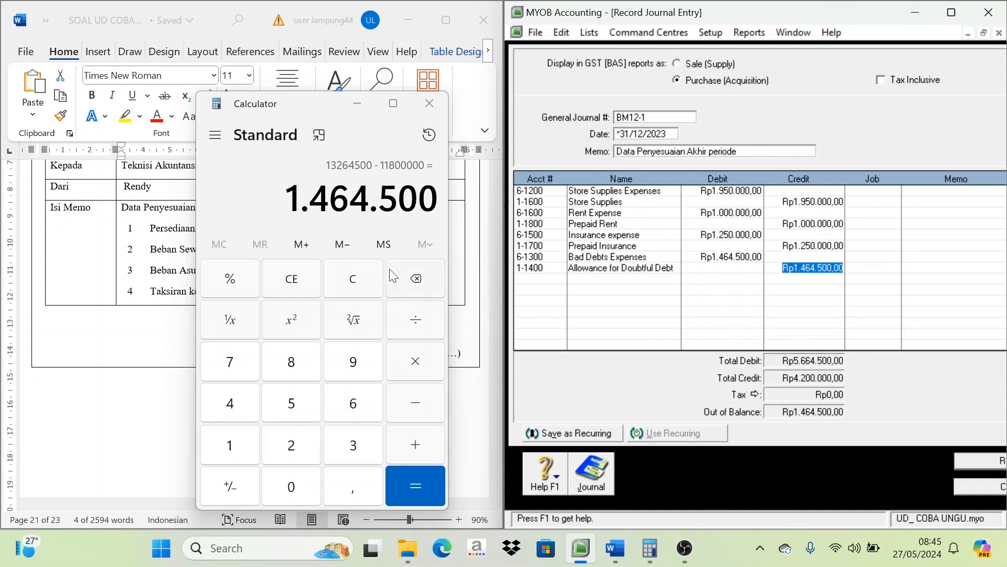
Minimize the Calculator, review memo BM12-1 against the journal lines, and record the balanced journal entry
left_click(357, 103)
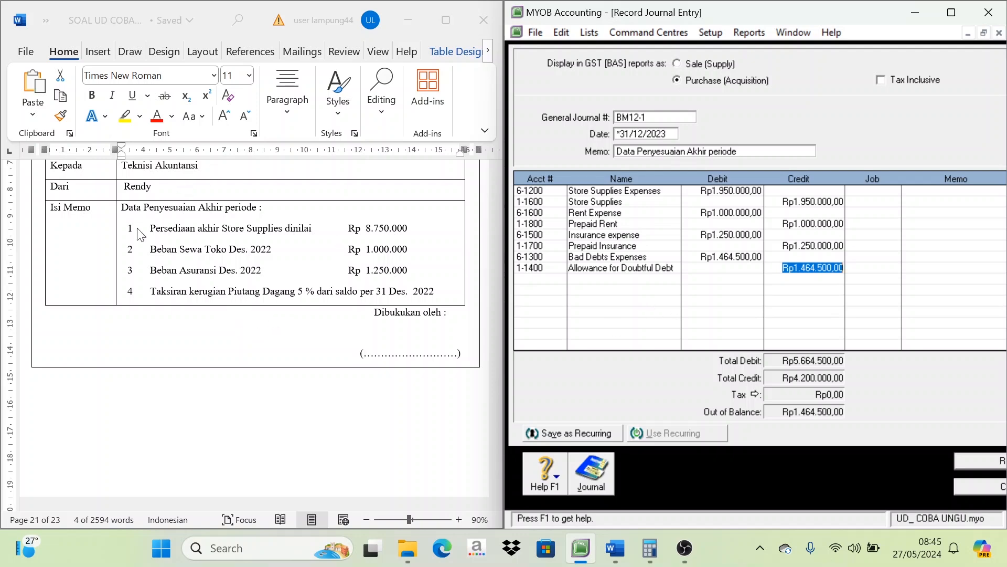
scroll(140, 234, "up", 5)
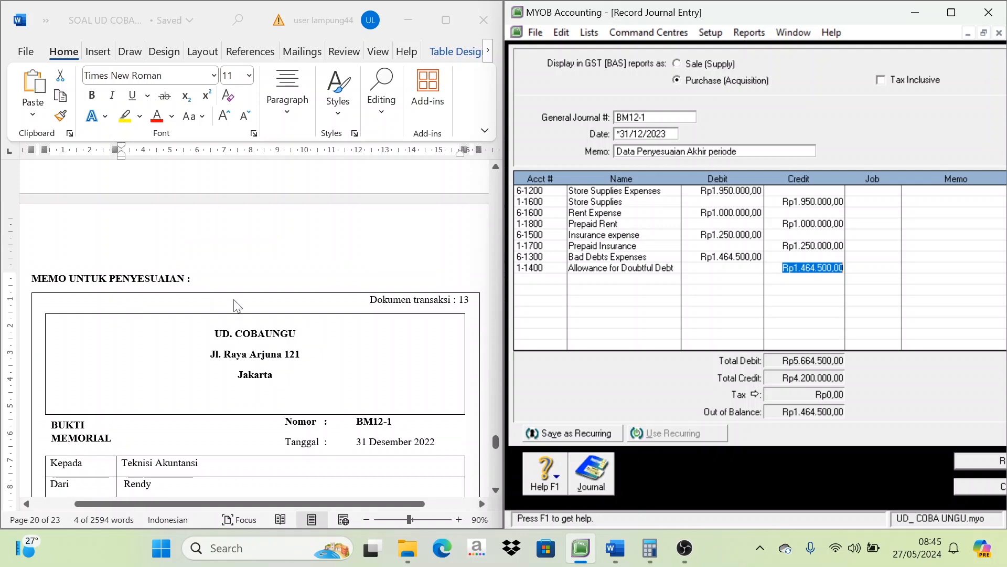
scroll(153, 295, "down", 4)
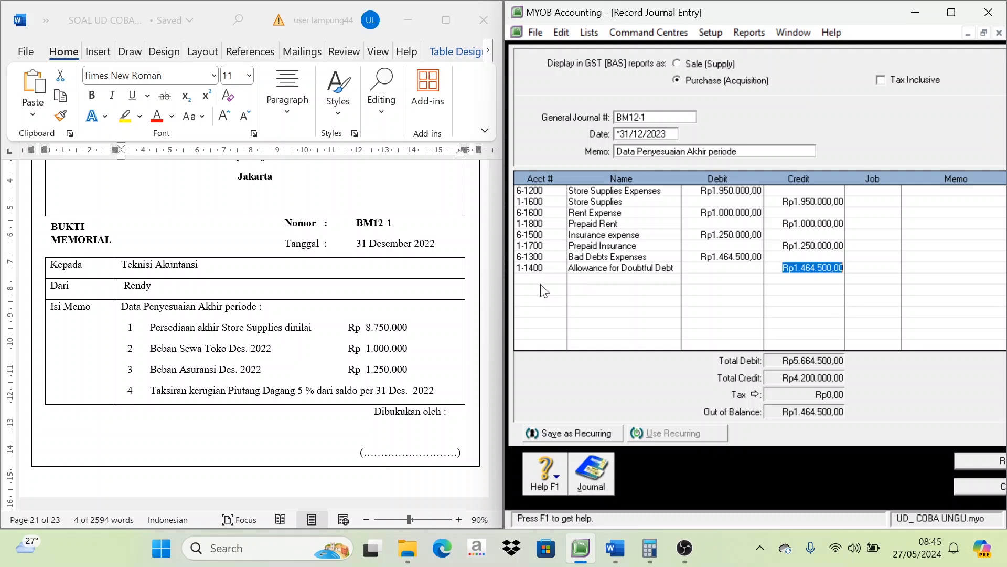
key("Tab")
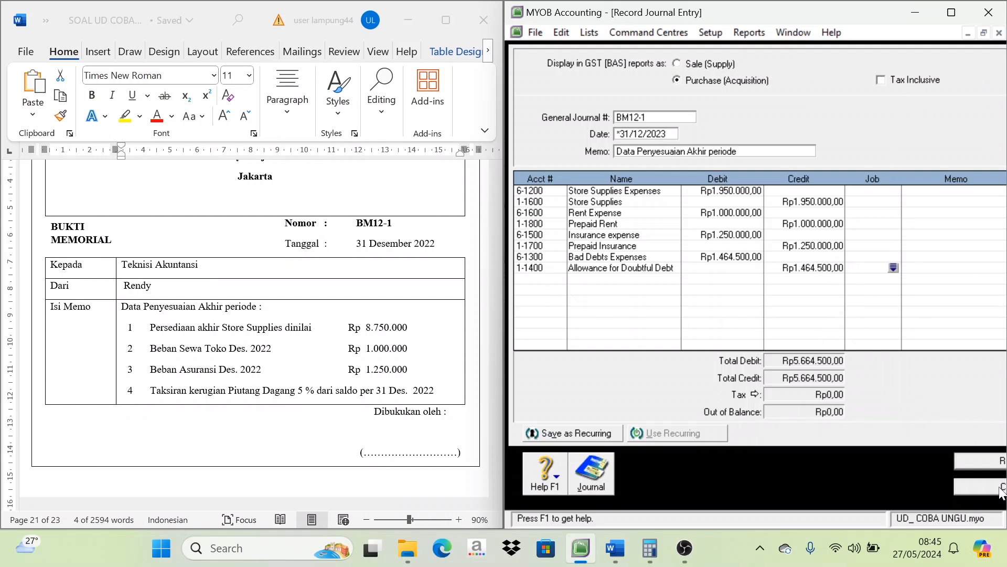
left_click(998, 464)
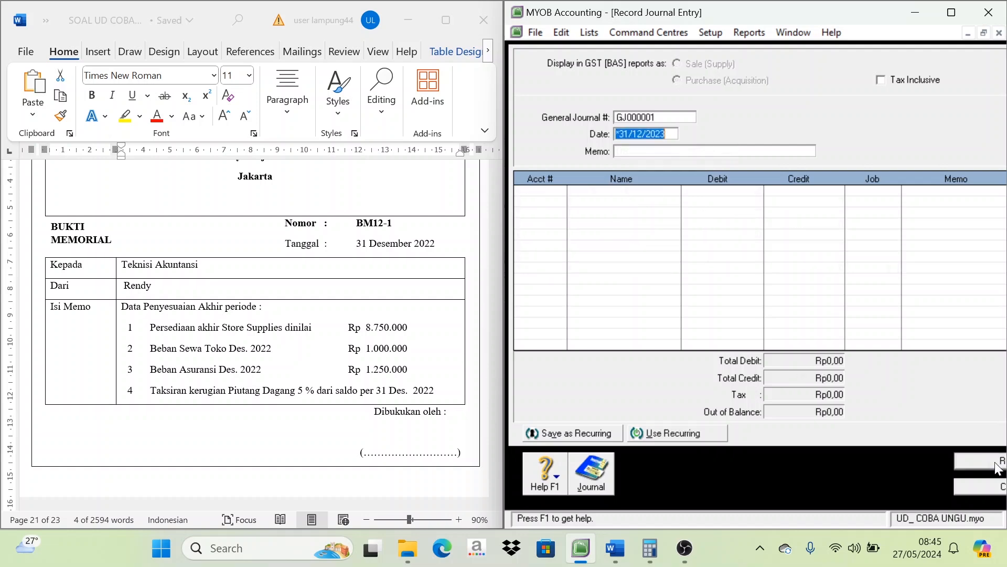
Find the following adjustment memo, BM12-2, in the Word document and read its depreciation and salary items
scroll(205, 297, "up", 3)
scroll(205, 298, "up", 1)
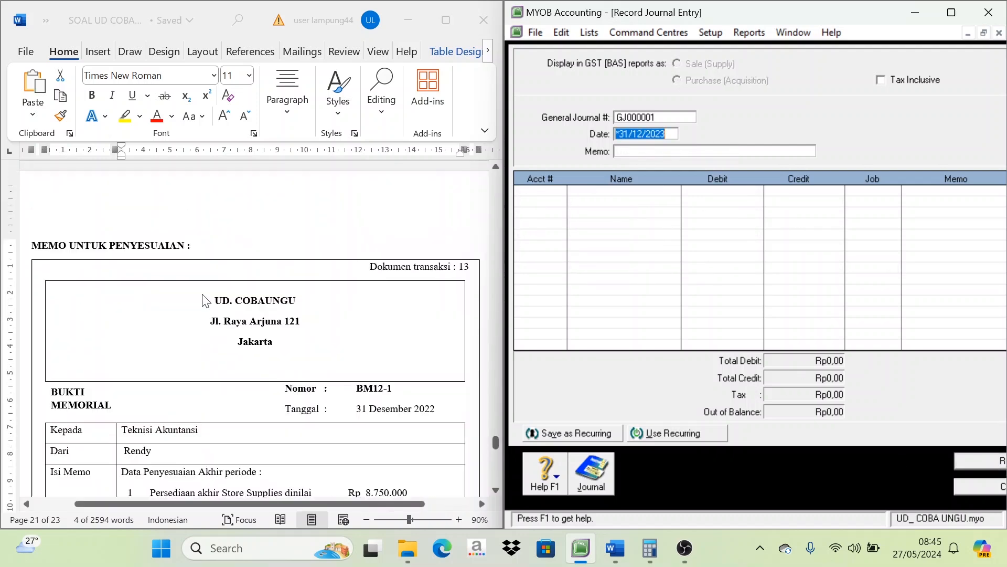
scroll(206, 300, "down", 1)
scroll(206, 300, "up", 1)
scroll(343, 304, "down", 6)
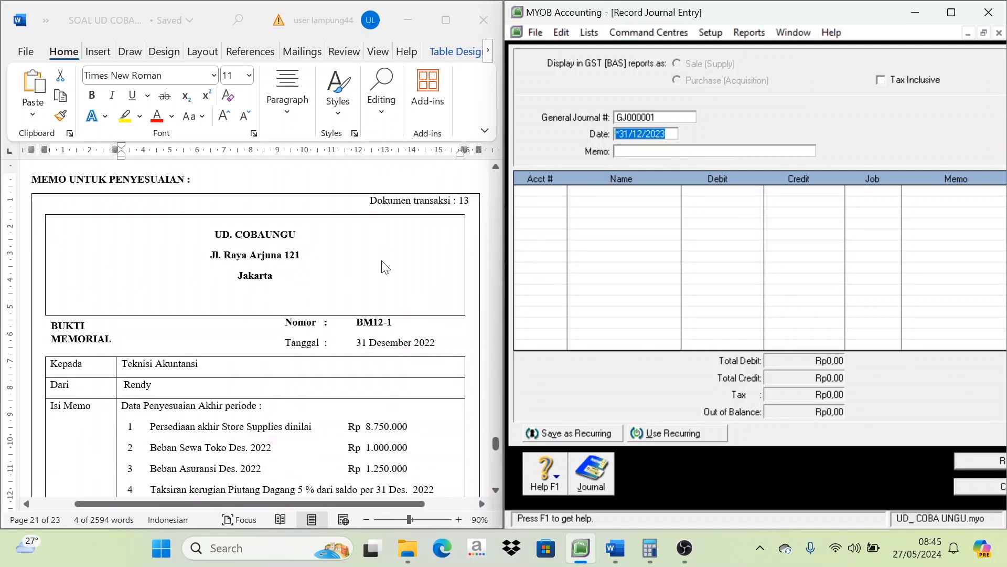
scroll(343, 304, "down", 15)
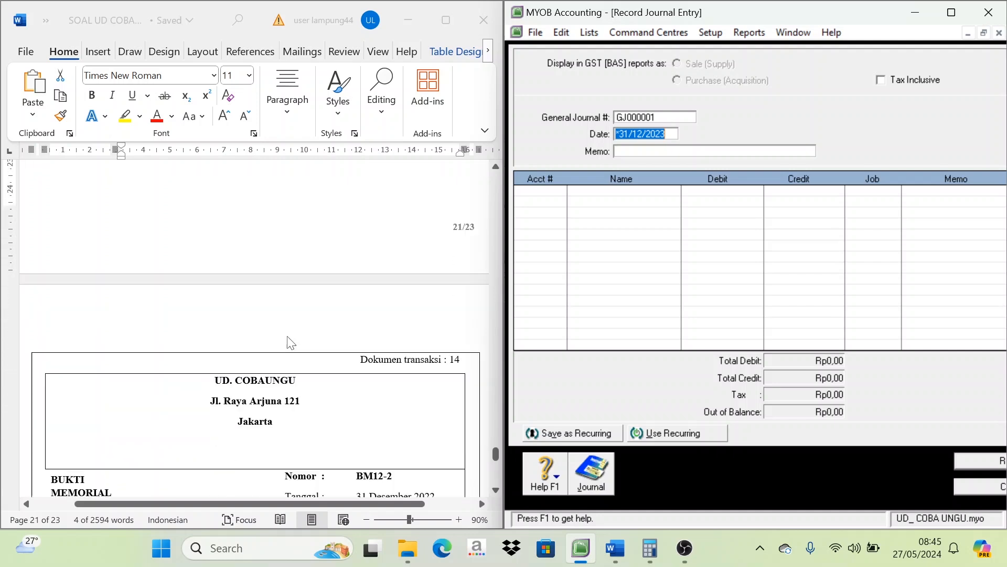
scroll(286, 349, "down", 3)
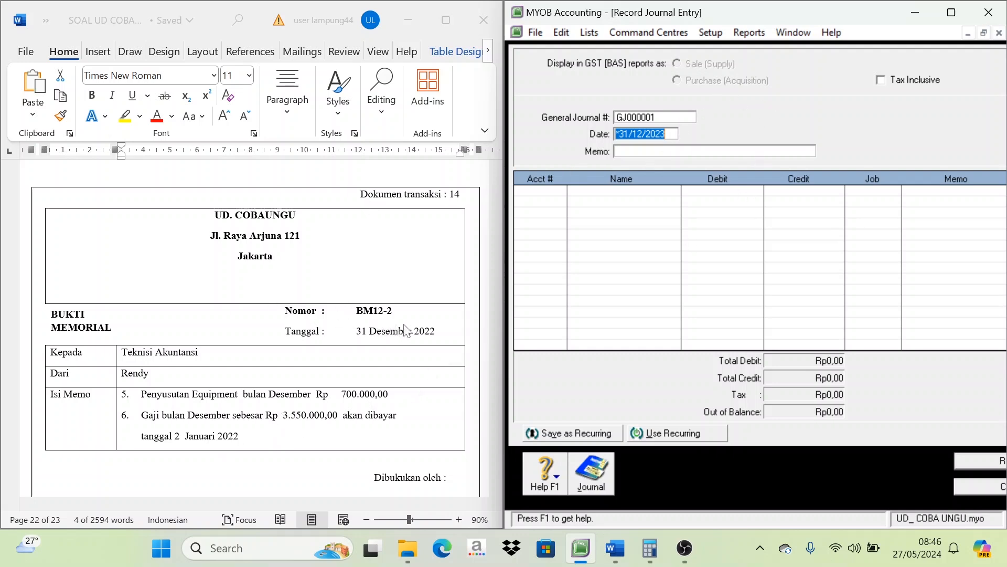
type("M")
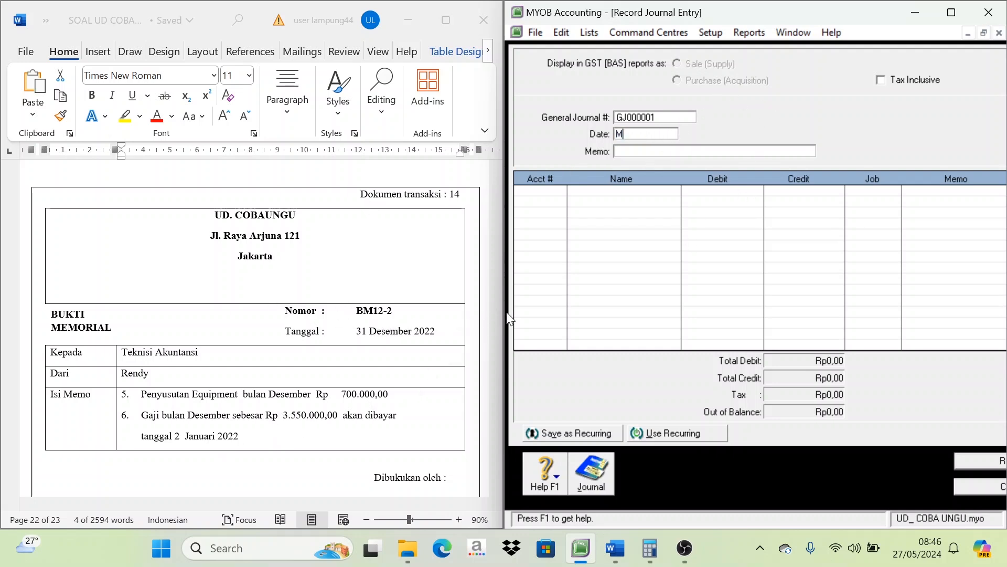
type("BM12")
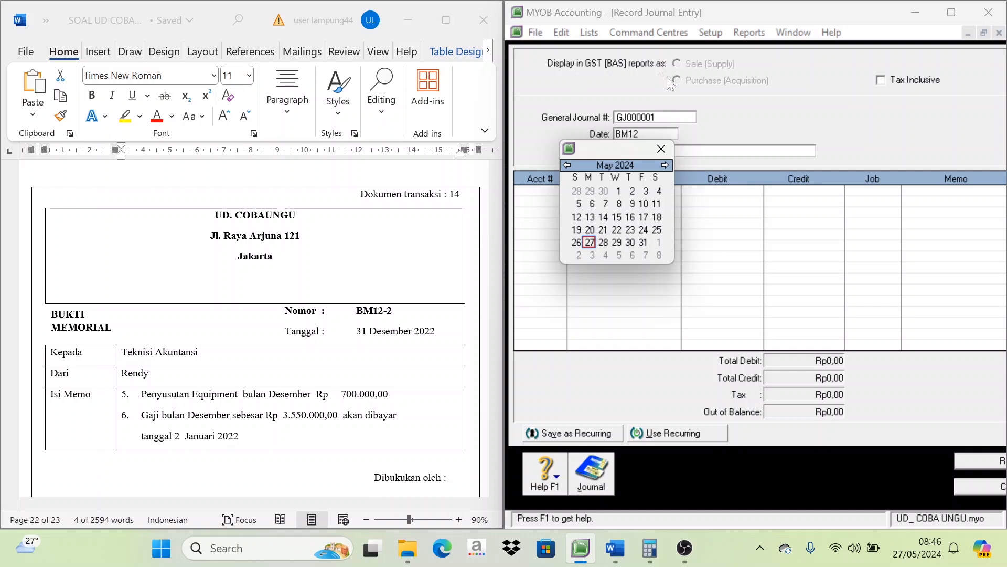
left_click(661, 148)
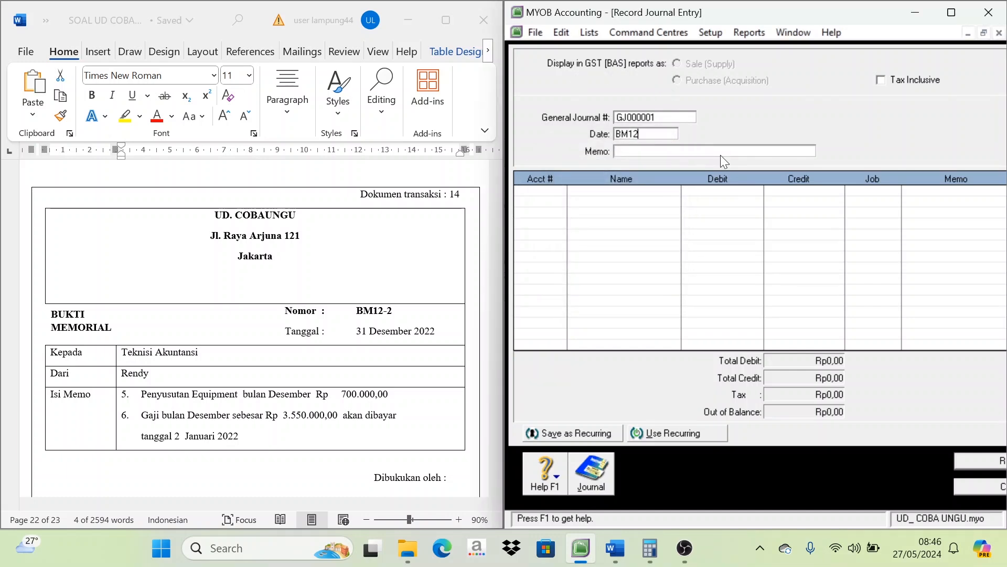
key("minus")
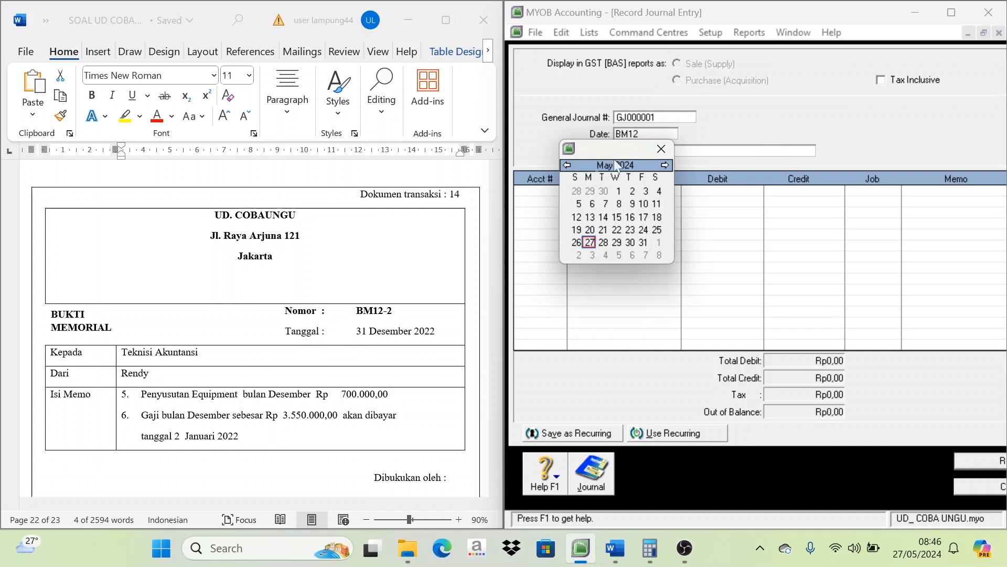
left_click(657, 148)
left_click_drag(639, 134, 616, 135)
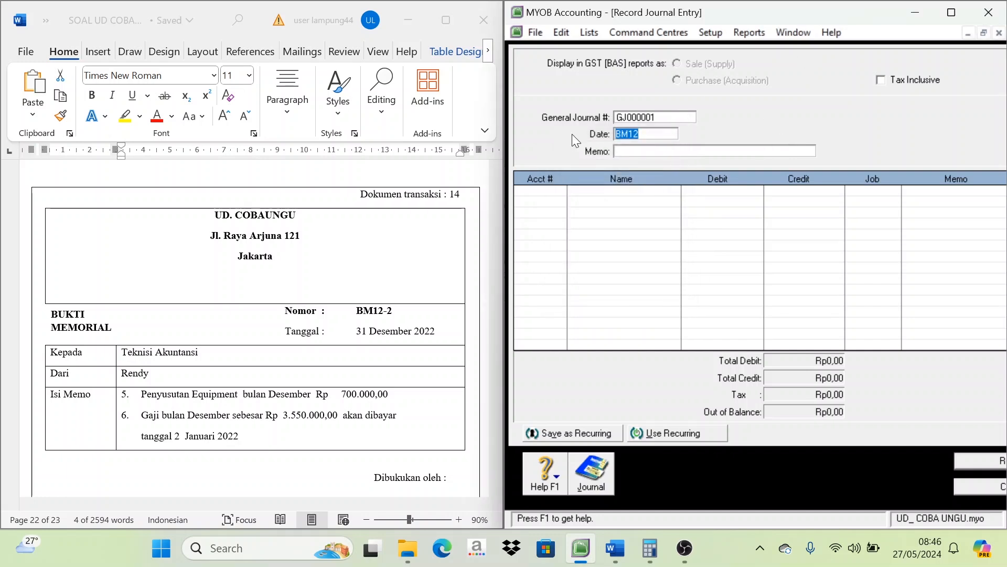
type("BM12")
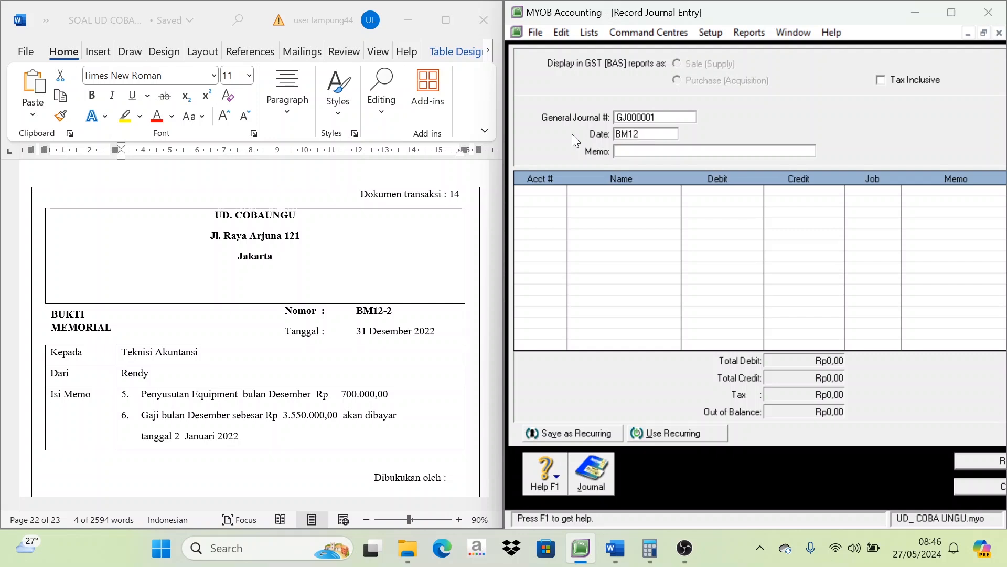
key("Tab")
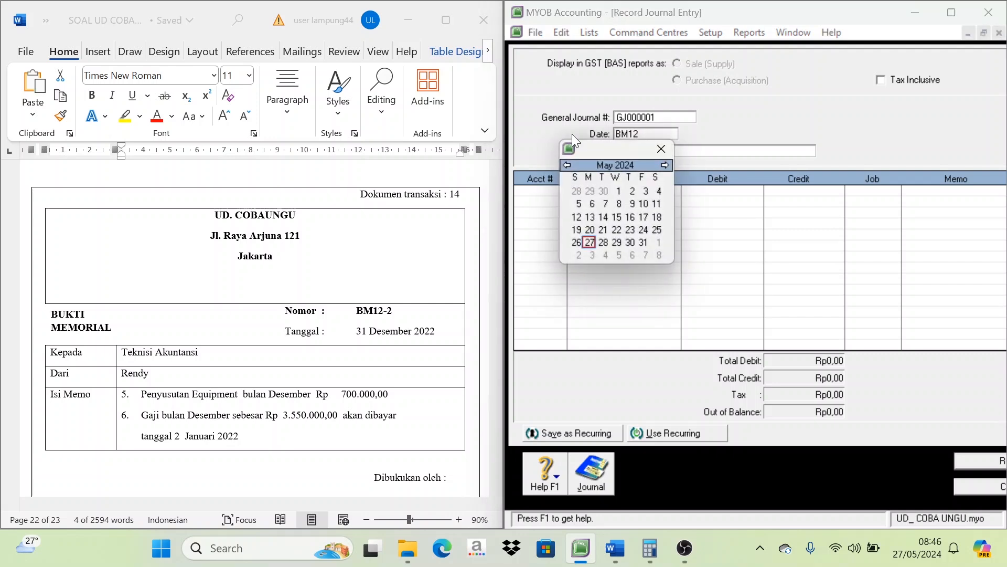
type("2")
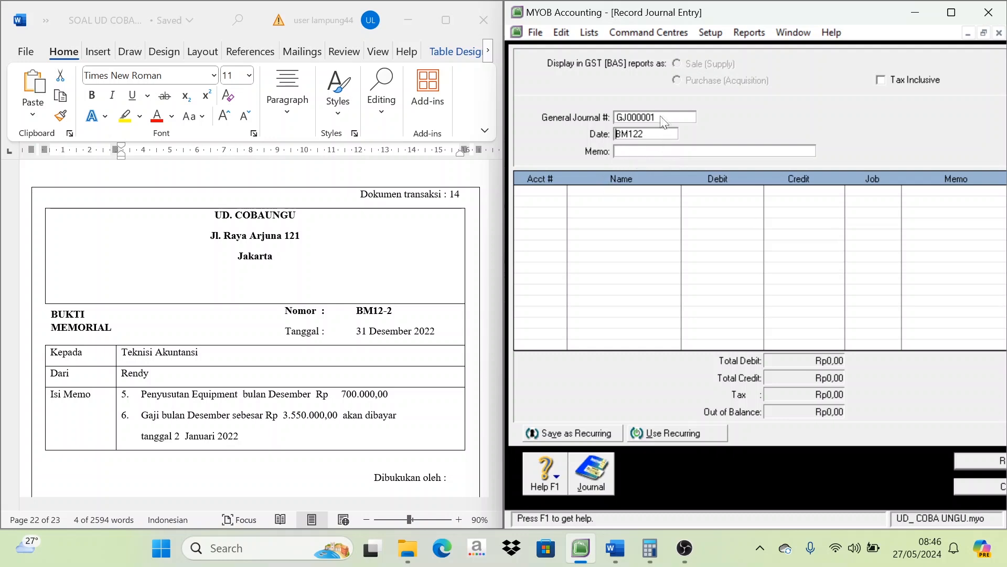
Replace the incorrect text in the new journal entry's Date field with 31/12/2023
left_click_drag(661, 134, 593, 139)
type("3")
type("31")
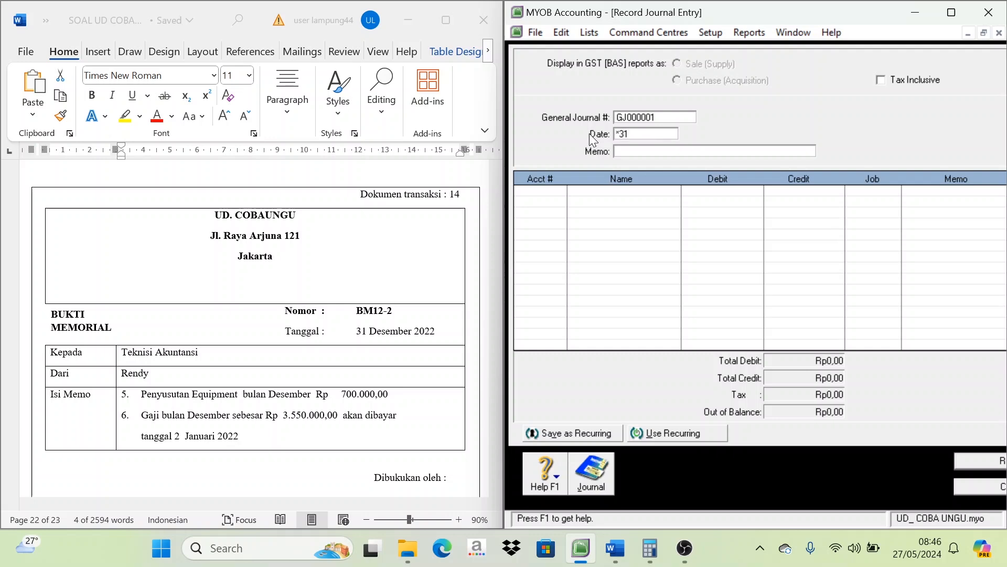
type("/12/2023")
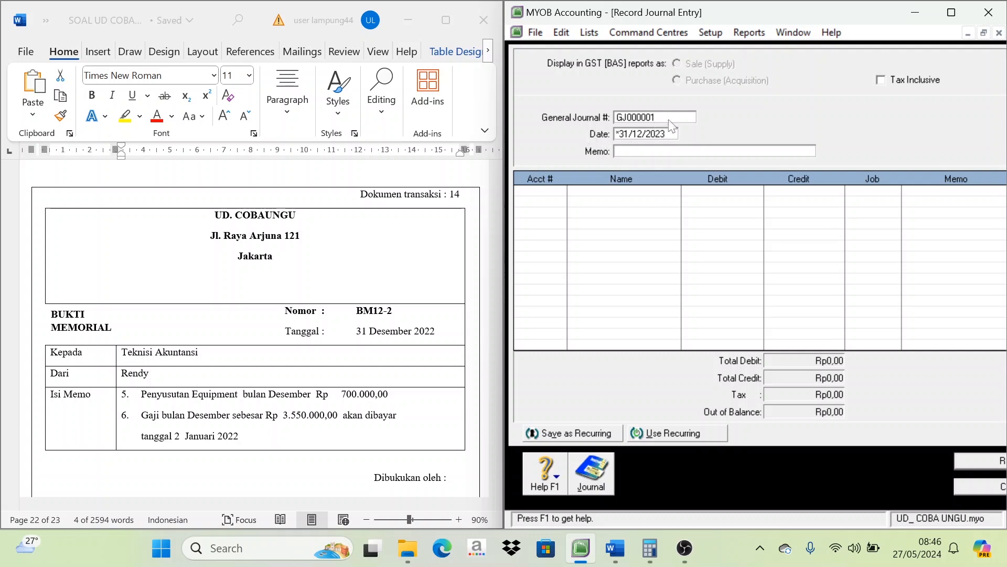
Set the General Journal number to BM12-2 and make the empty Memo field ready for entry
key("shift+Tab")
key("BackSpace")
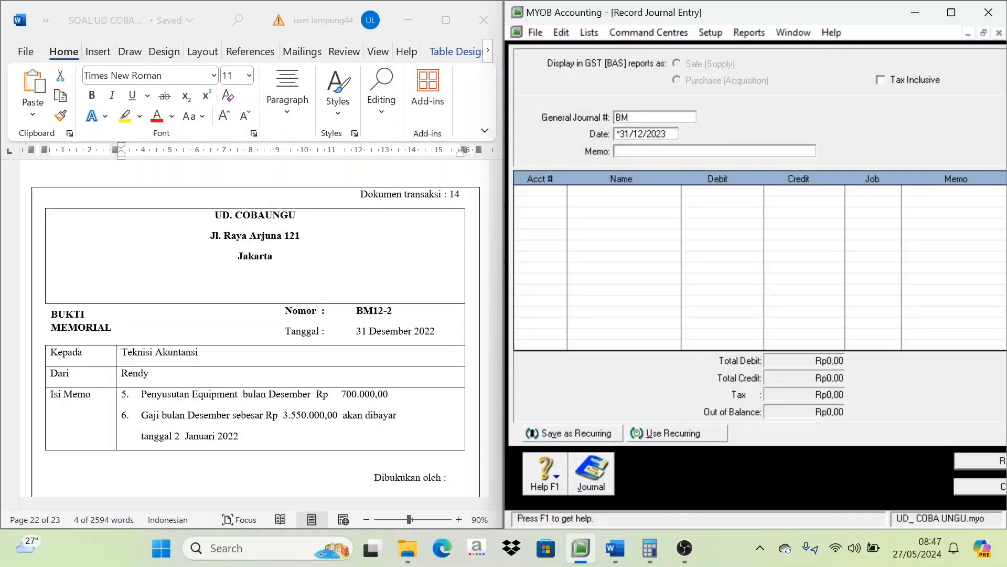
type("12-2")
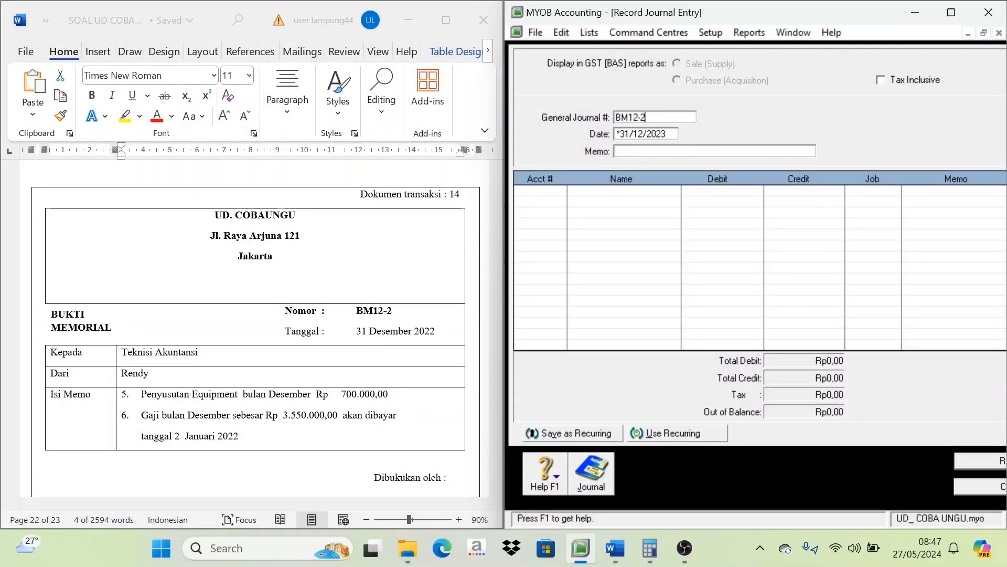
left_click(623, 152)
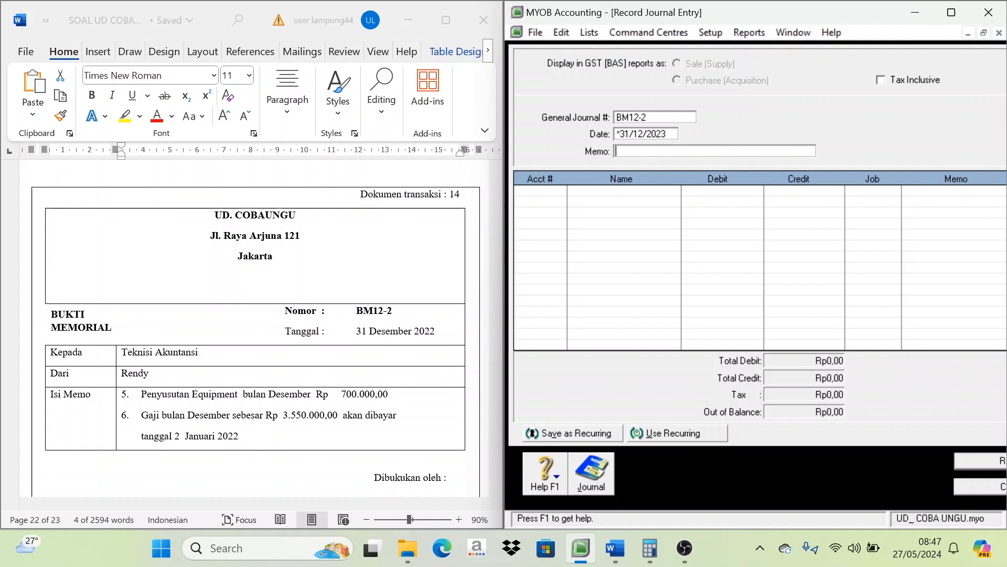
Enter "Penyusutan peralatan dan utang gaji" as the memo of journal entry BM12-2
type("p")
key("Caps_Lock")
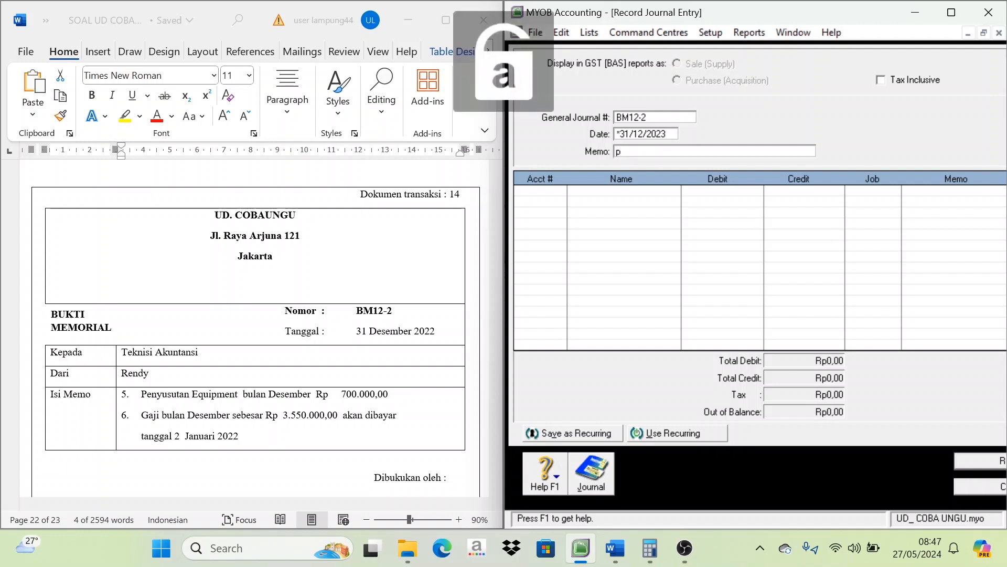
key("BackSpace")
key("BackSpace")
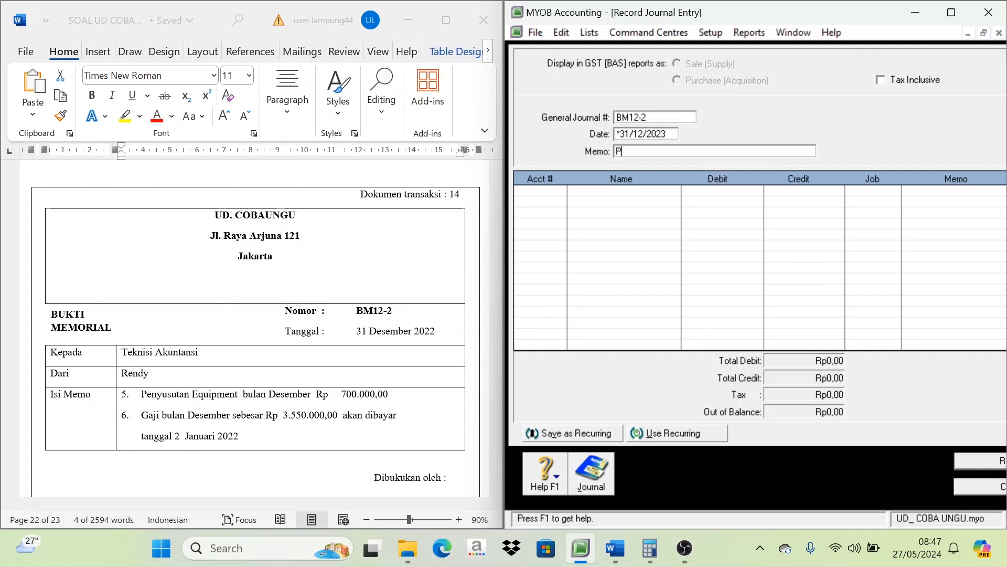
key("BackSpace")
key("BackSpace")
key("BackSpace")
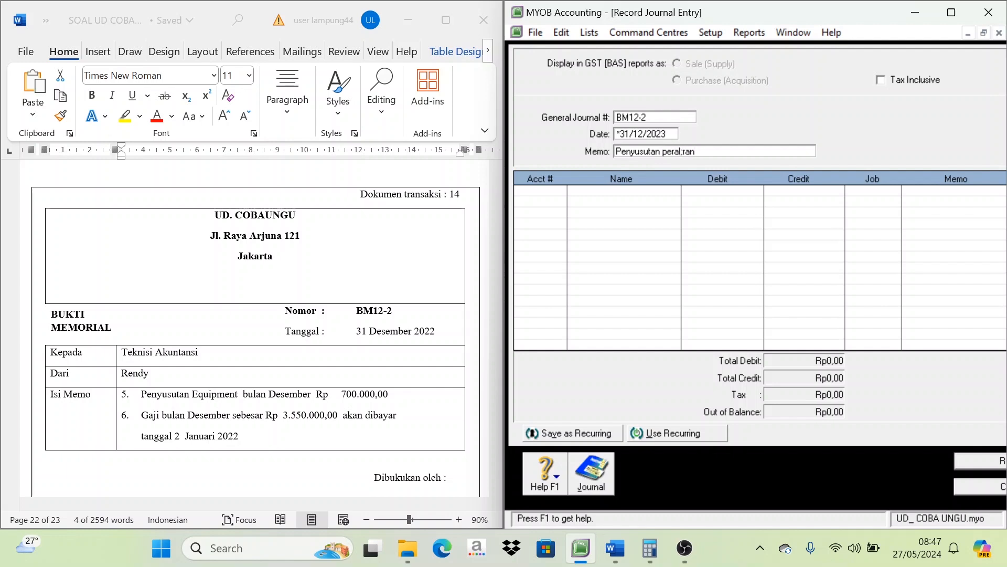
type("\\\\\\")
key("BackSpace")
key("BackSpace")
key("BackSpace")
key("BackSpace")
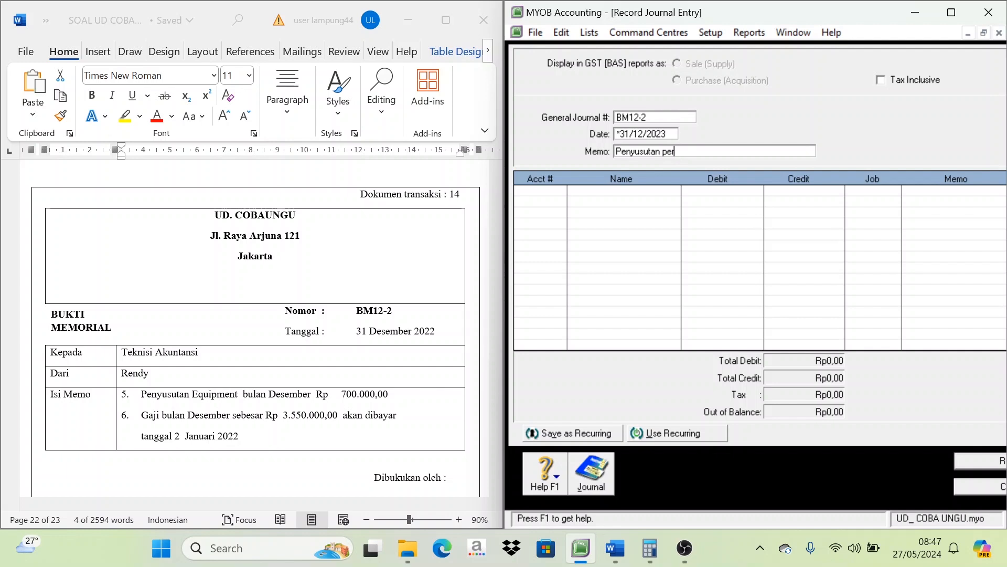
type("latan dan utang gaji")
Add a first journal line debiting account 6-1400 Depreciation expenses with 700000, following item 5 of the memo
scroll(226, 350, "down", 1)
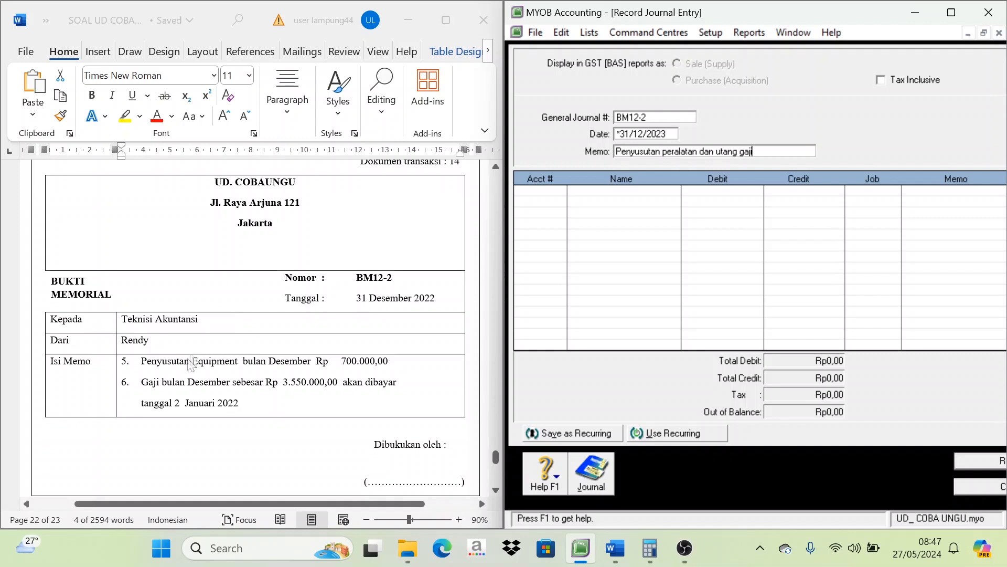
scroll(225, 323, "up", 1)
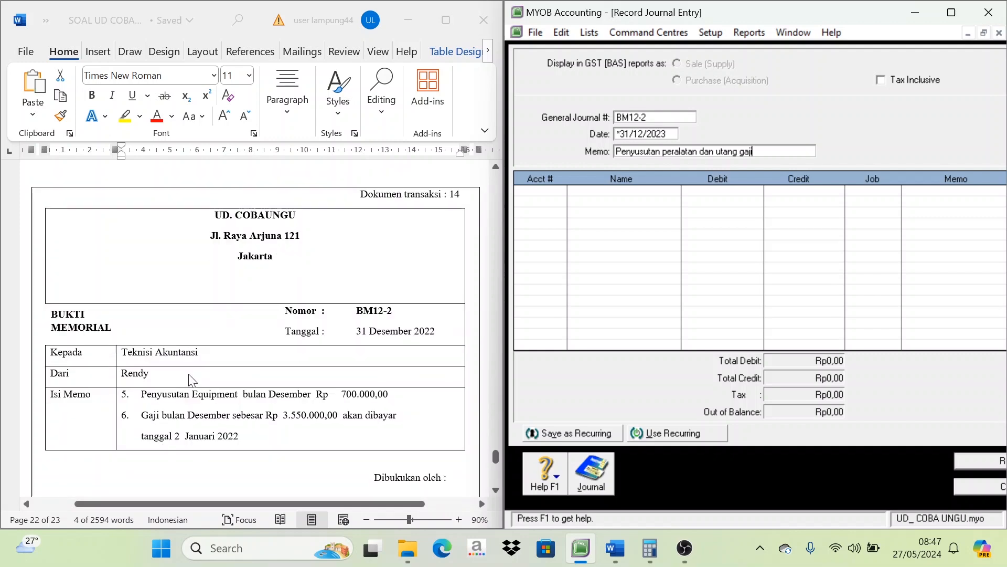
scroll(189, 378, "down", 1)
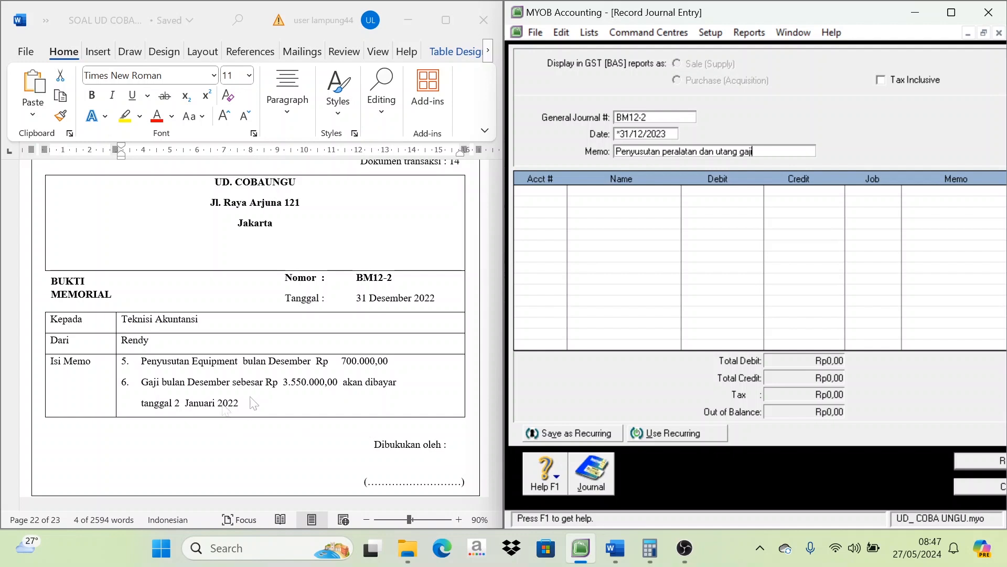
left_click(543, 192)
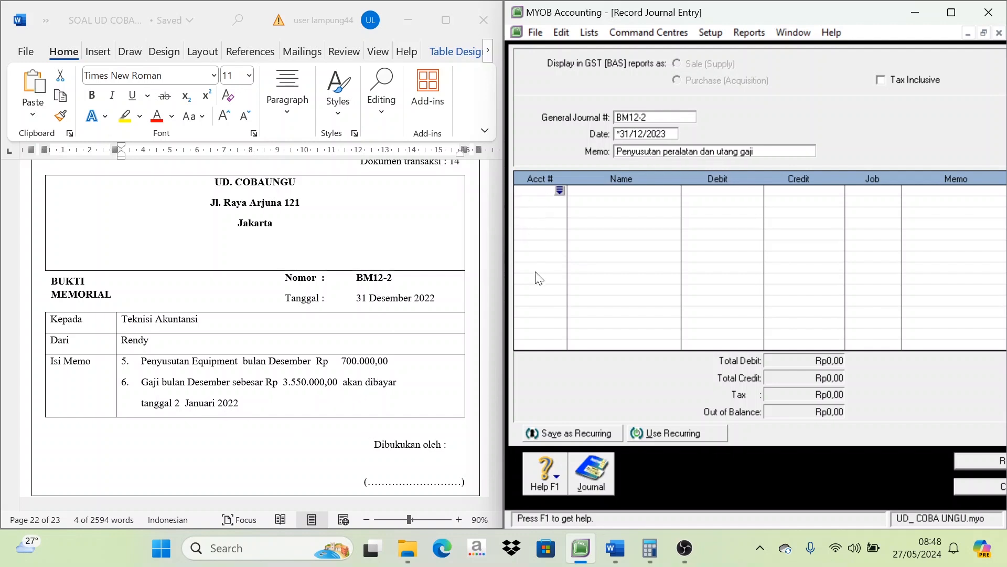
left_click(560, 190)
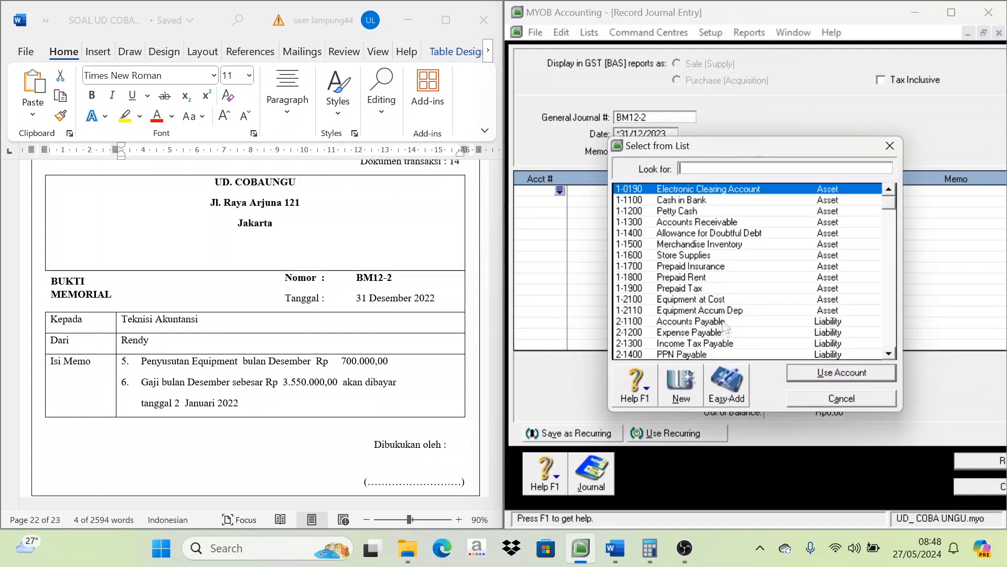
scroll(716, 336, "down", 8)
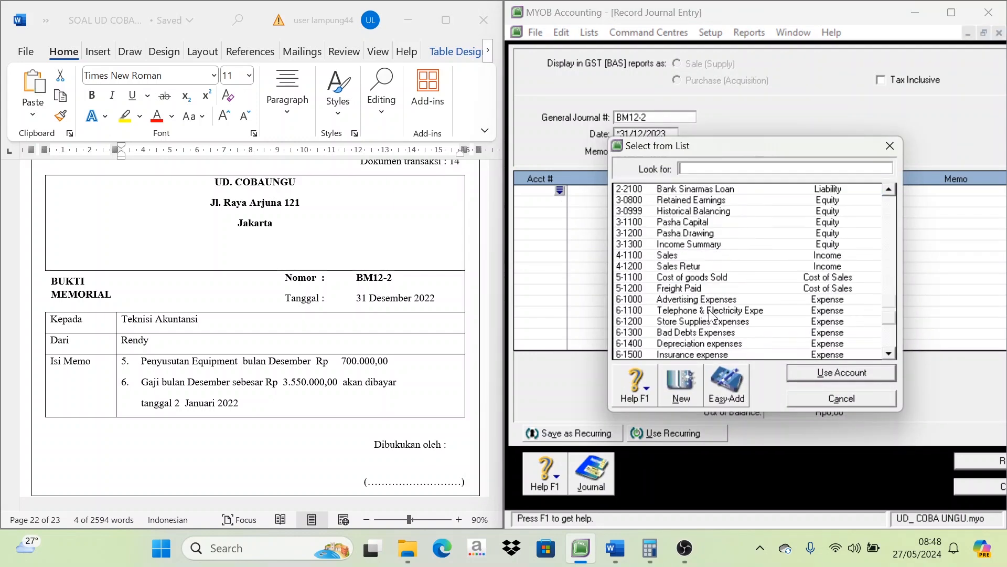
scroll(712, 314, "down", 2)
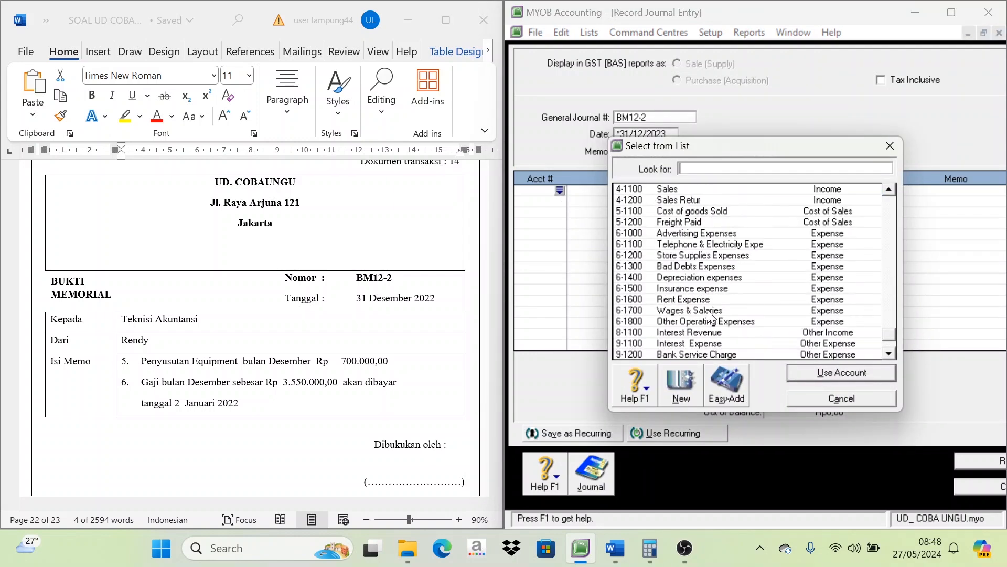
left_click(716, 281)
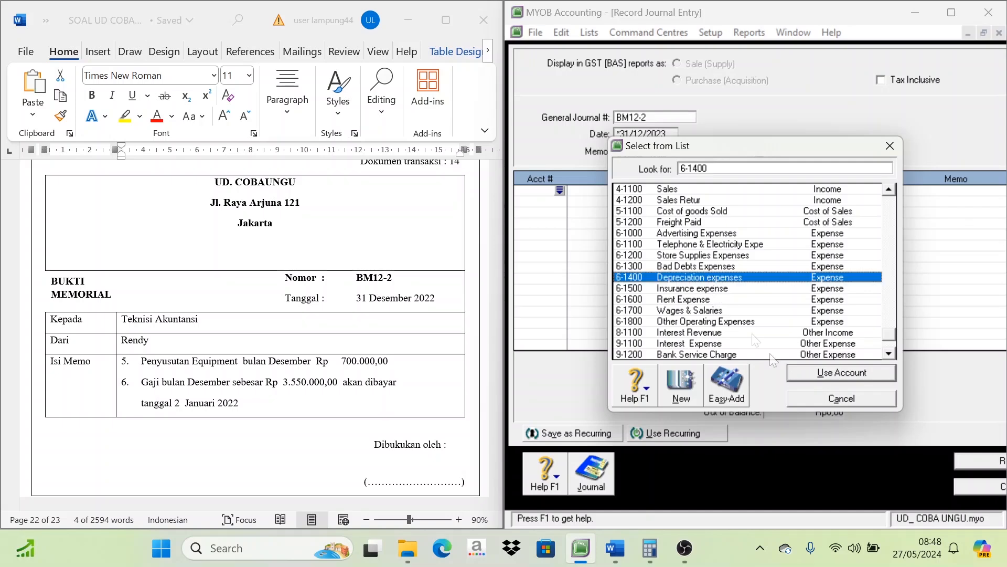
left_click(821, 375)
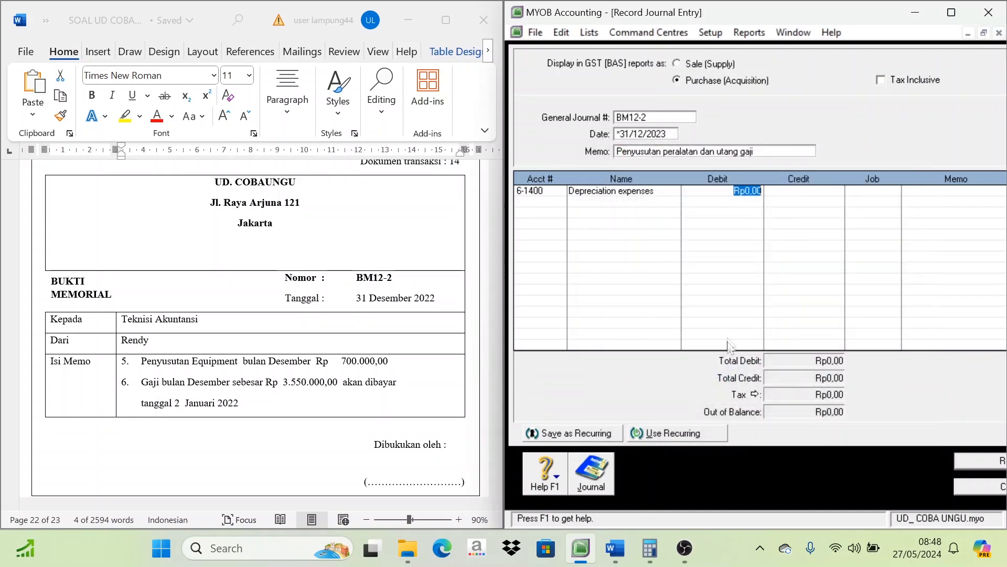
type("700000")
Add a second journal line crediting account 1-2110 Equipment Accum Dep with Rp700.000,00
left_click(557, 208)
left_click(560, 202)
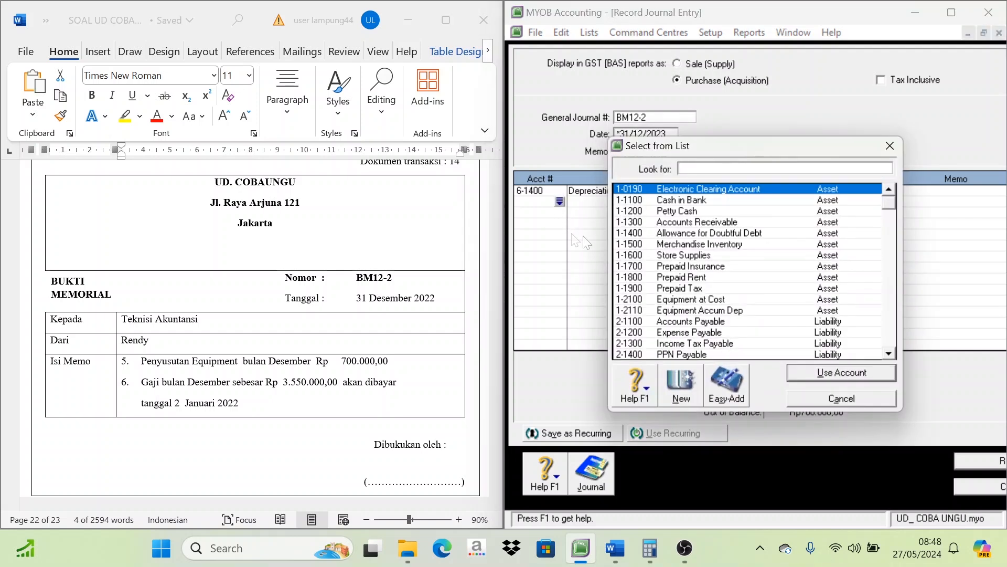
left_click(726, 310)
left_click(842, 374)
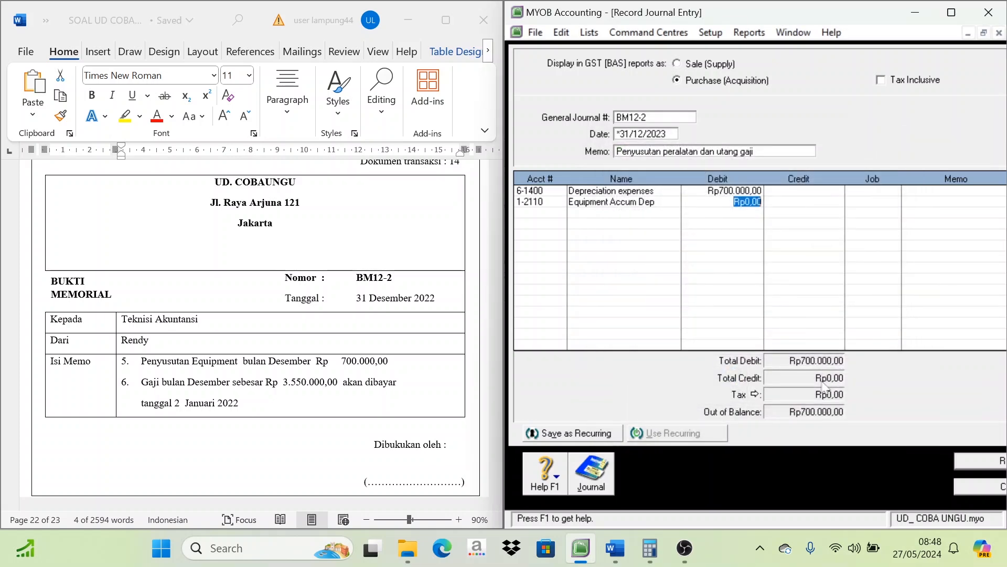
key("Tab")
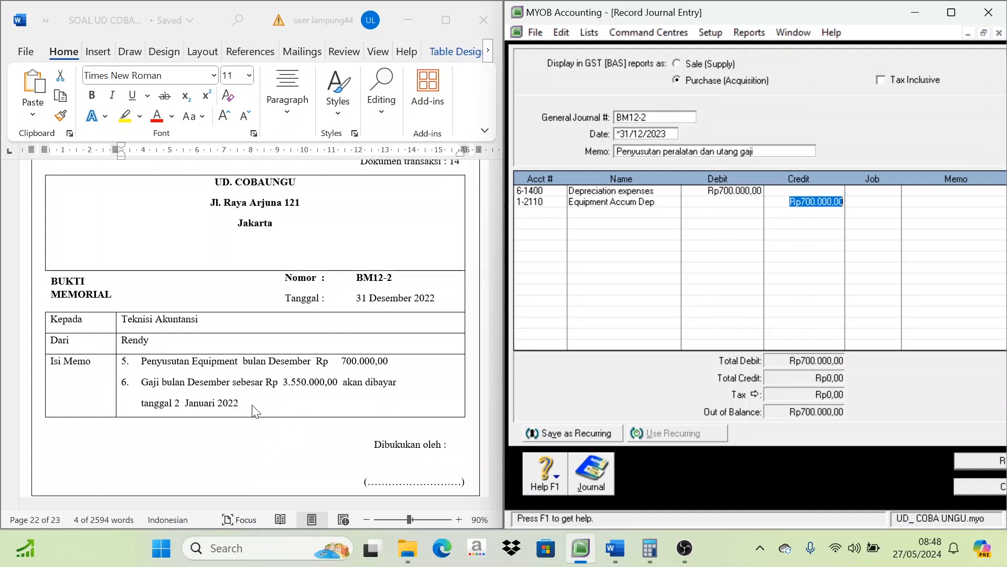
Add a third journal line debiting account 6-1700 Wages & Salaries with 3550000
left_click(520, 215)
left_click(559, 213)
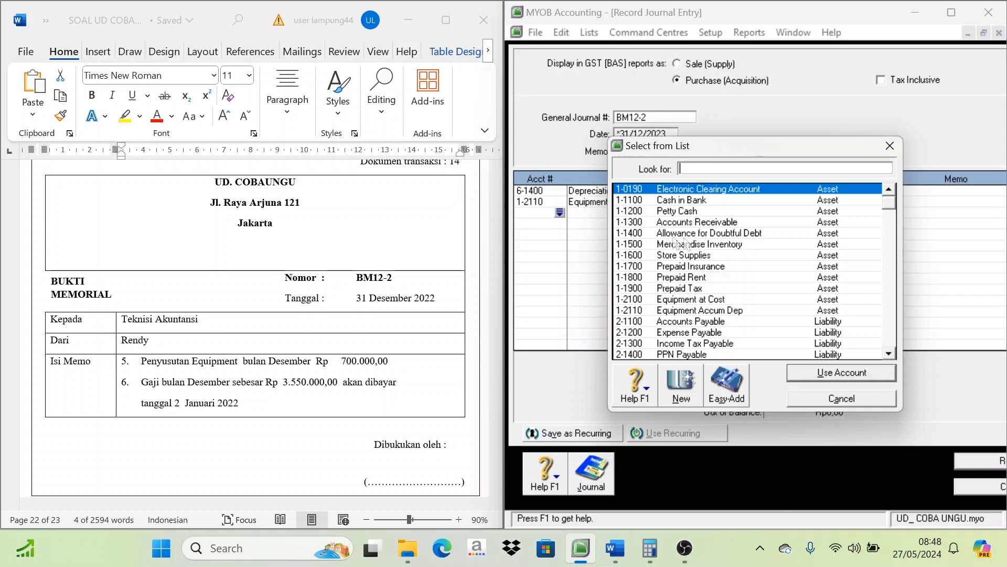
scroll(656, 318, "down", 7)
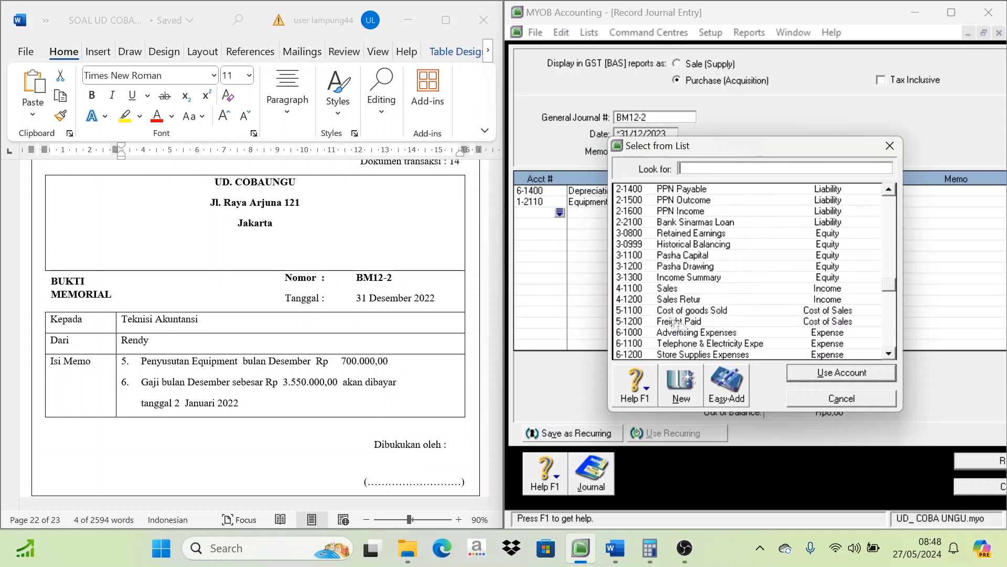
scroll(701, 336, "down", 2)
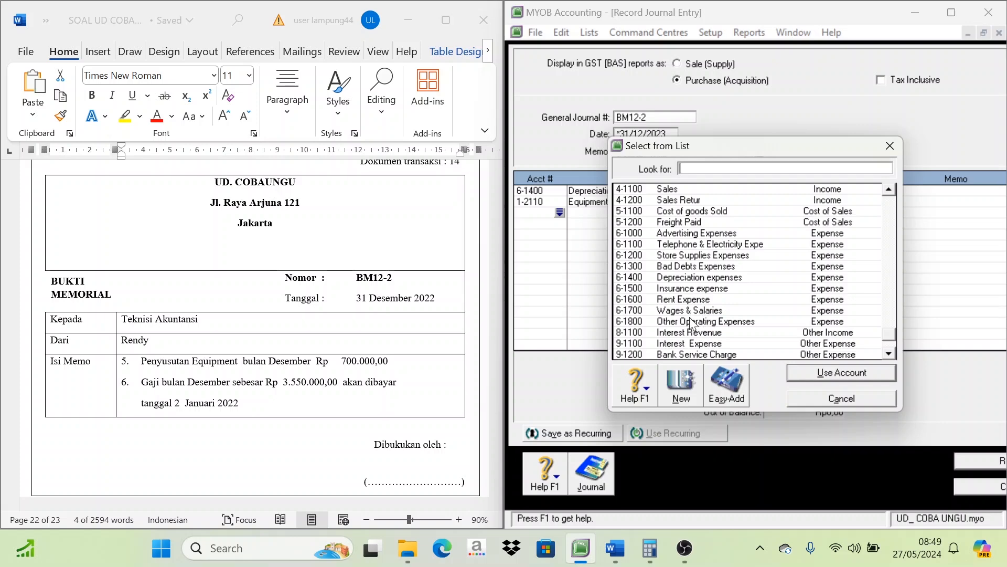
type("6-1700")
left_click(826, 371)
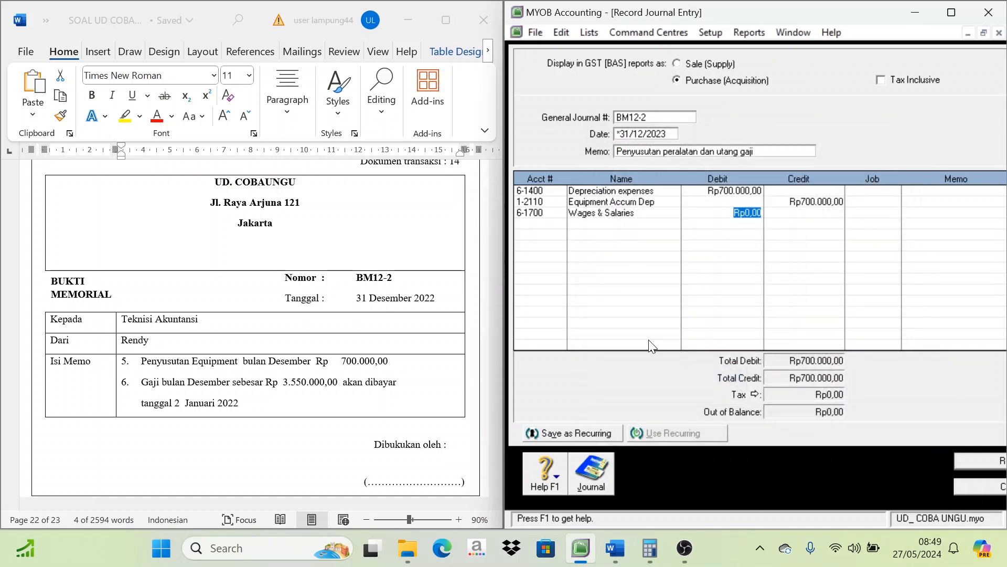
type("3550000")
key("Tab")
Credit account 2-1200 Expense Payable with Rp3.550.000,00 on the fourth line and record the BM12-2 journal entry
left_click(539, 222)
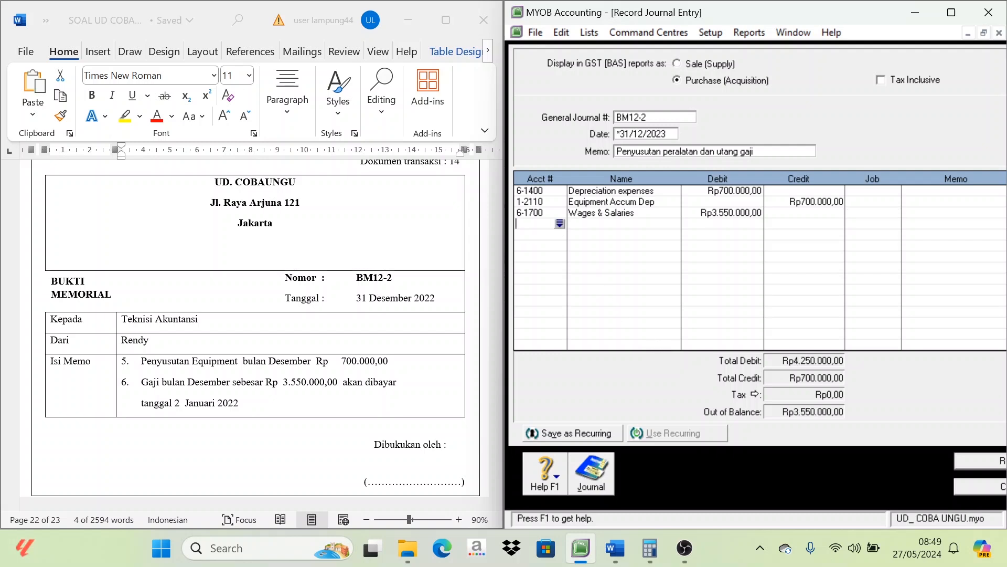
left_click(560, 225)
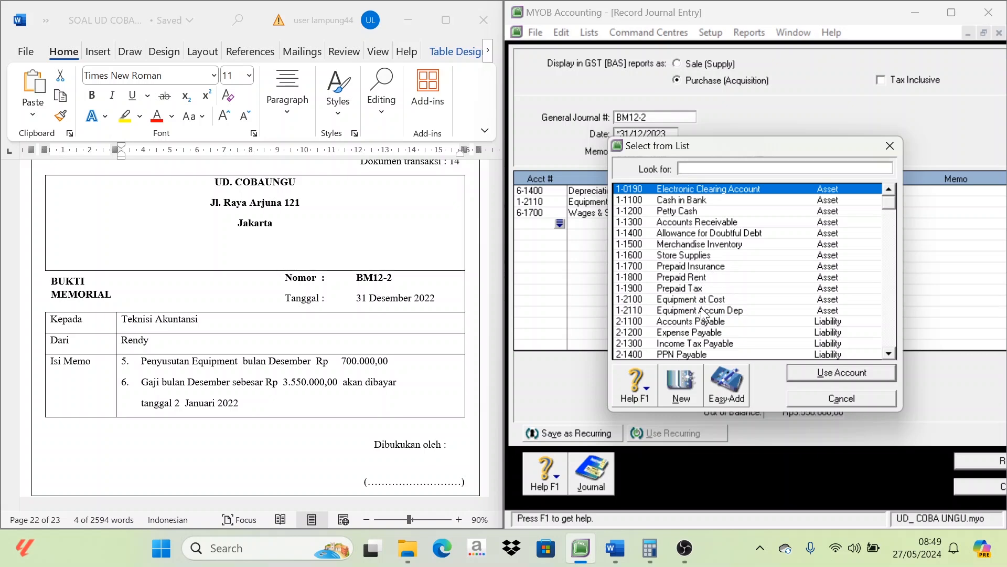
left_click(709, 338)
left_click(833, 369)
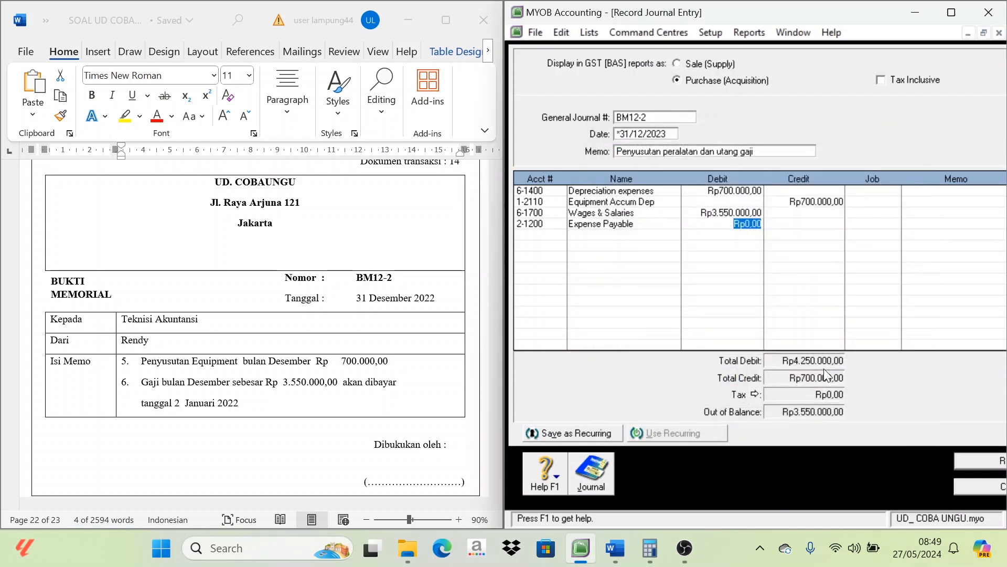
key("Tab")
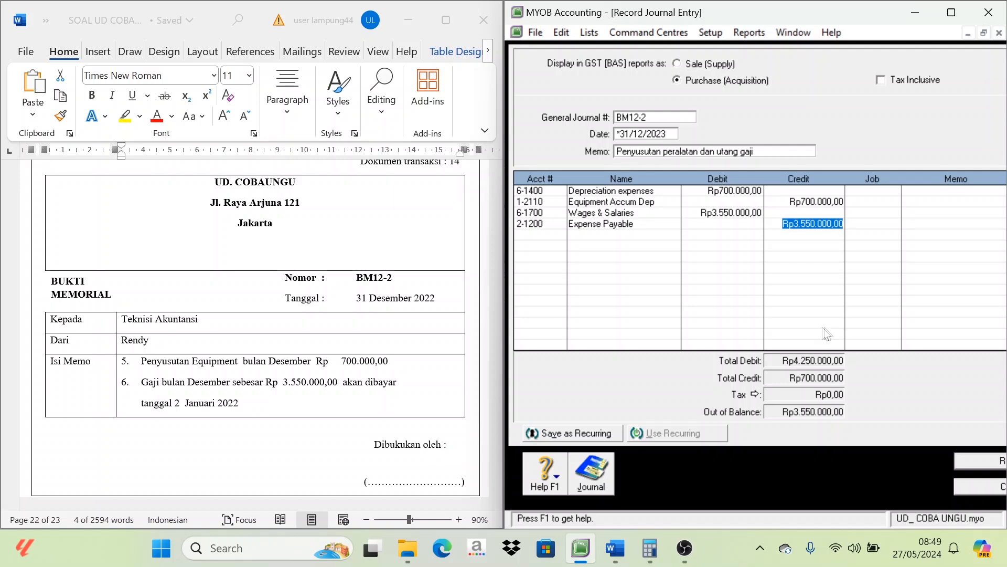
key("Tab")
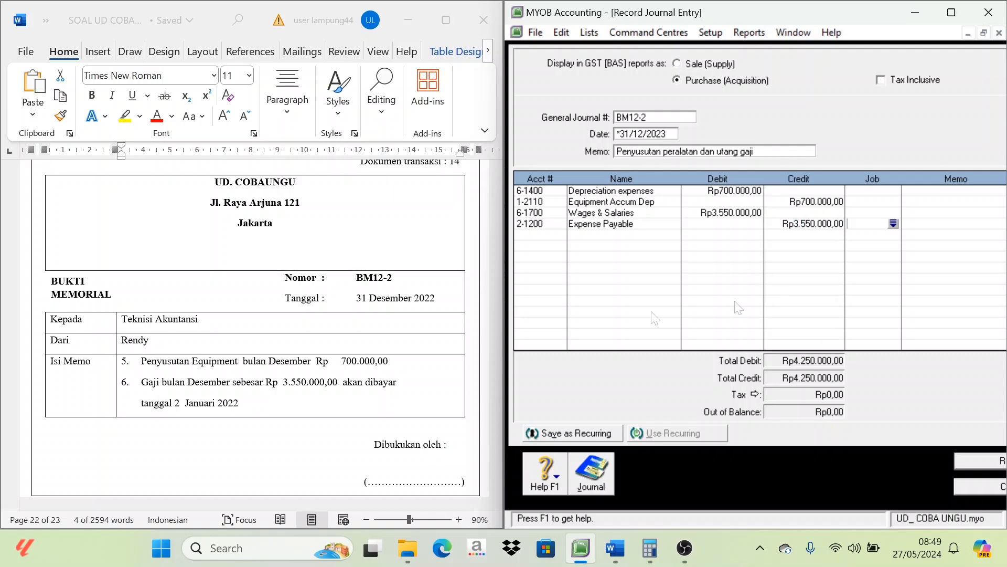
scroll(190, 341, "up", 1)
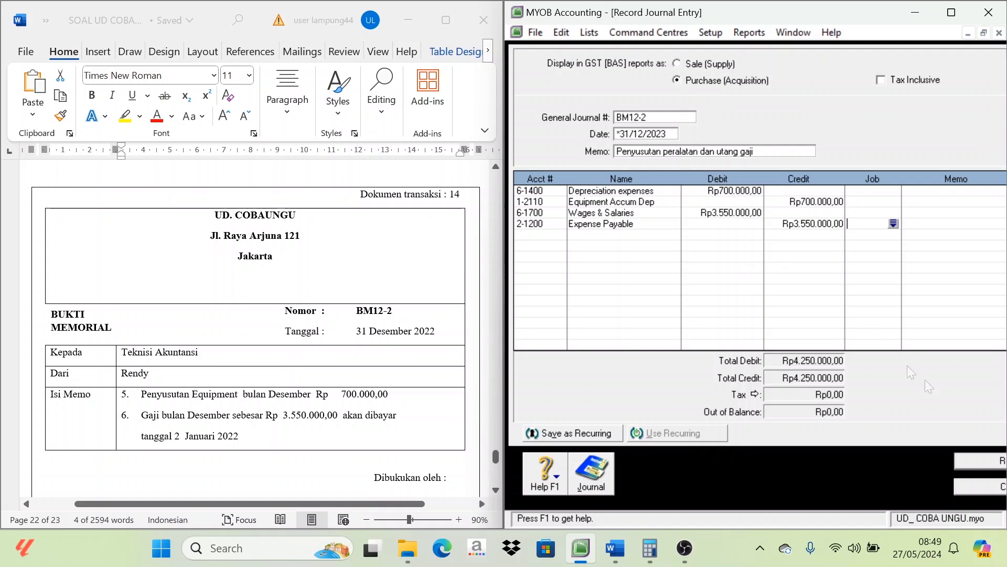
left_click(987, 469)
Find the next adjustment memo, BM12-3, in the Word document and set the new entry's General Journal number to BM12-3
scroll(218, 394, "down", 15)
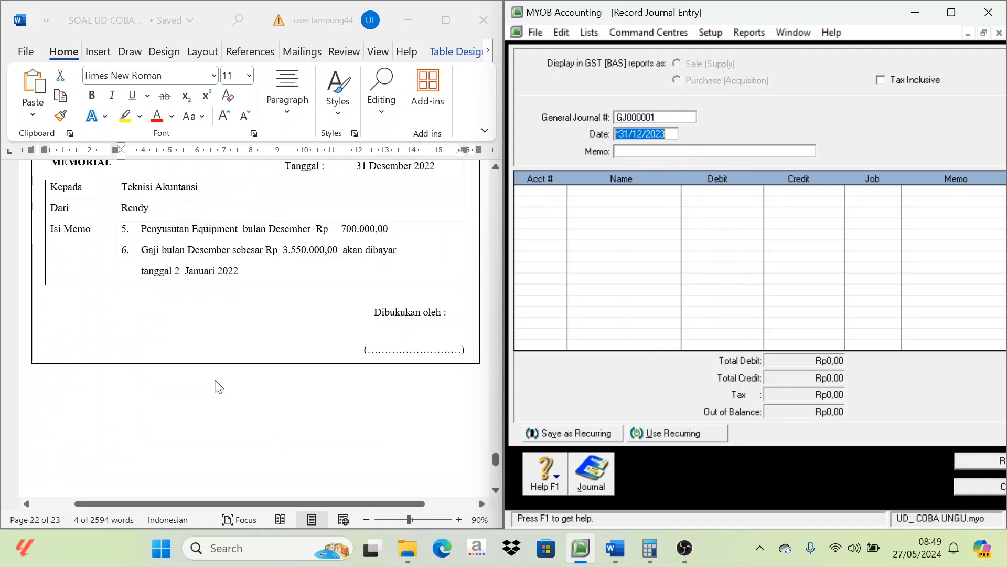
scroll(223, 406, "down", 6)
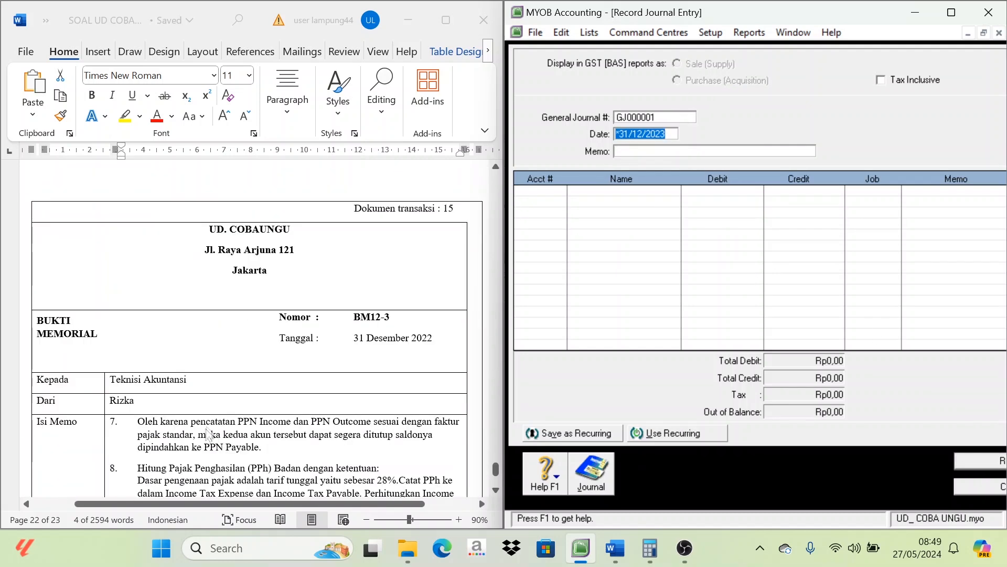
scroll(188, 336, "down", 2)
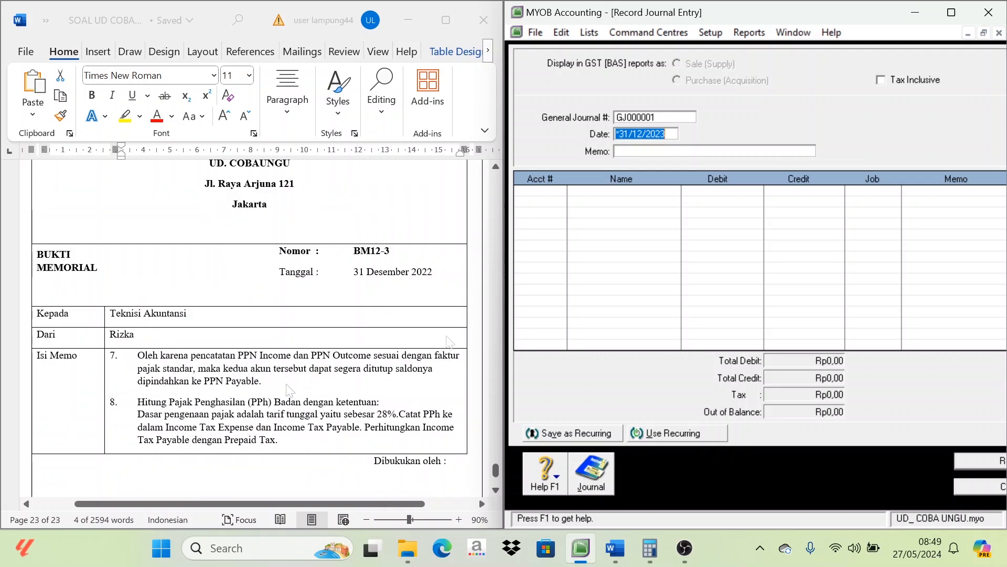
left_click(654, 122)
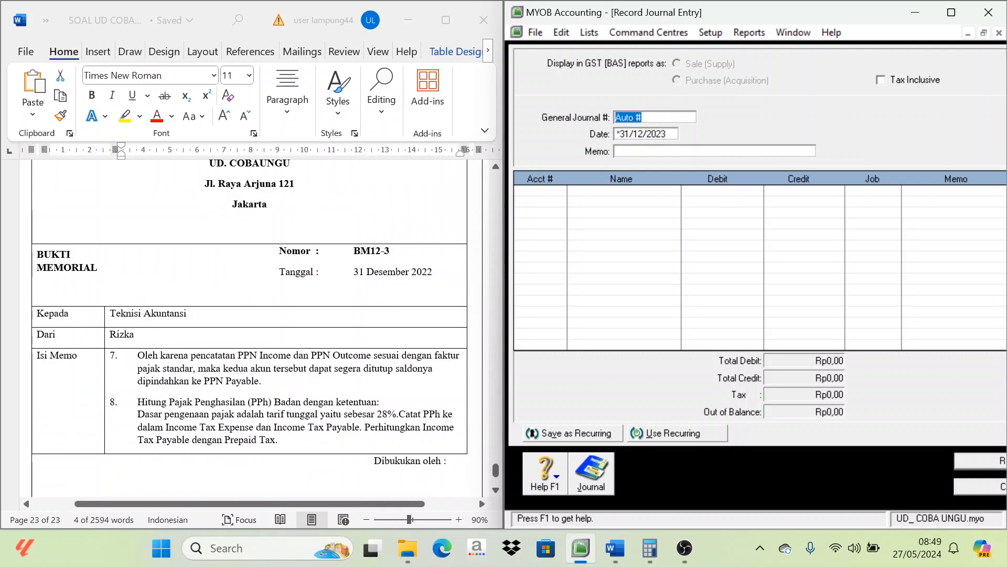
key("Caps_Lock")
type("BM1")
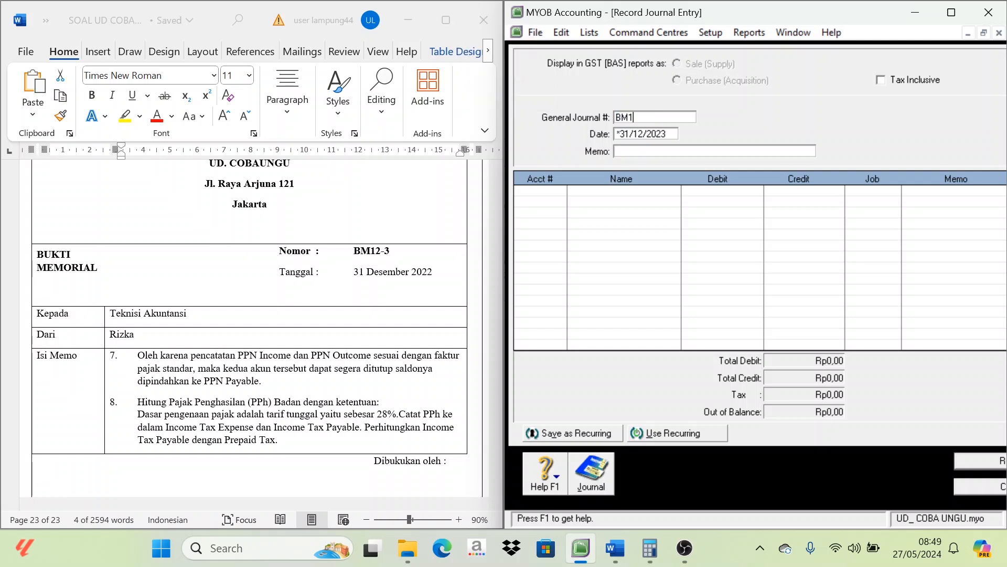
type("2-3")
key("Tab")
key("Tab")
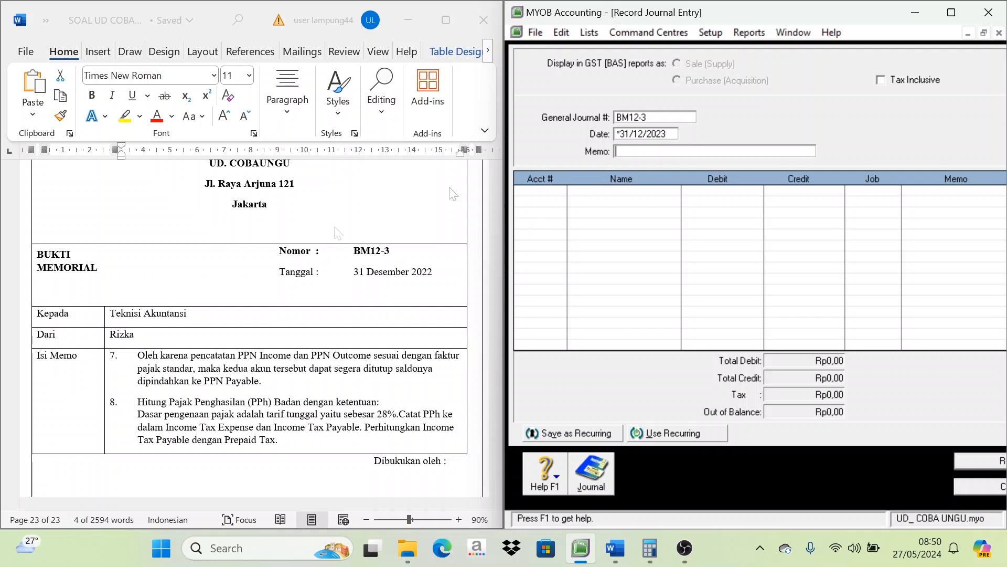
Open the Accounts List and show the liability accounts to check the PPN Income and PPN Outcome balances
left_click(543, 194)
left_click(590, 32)
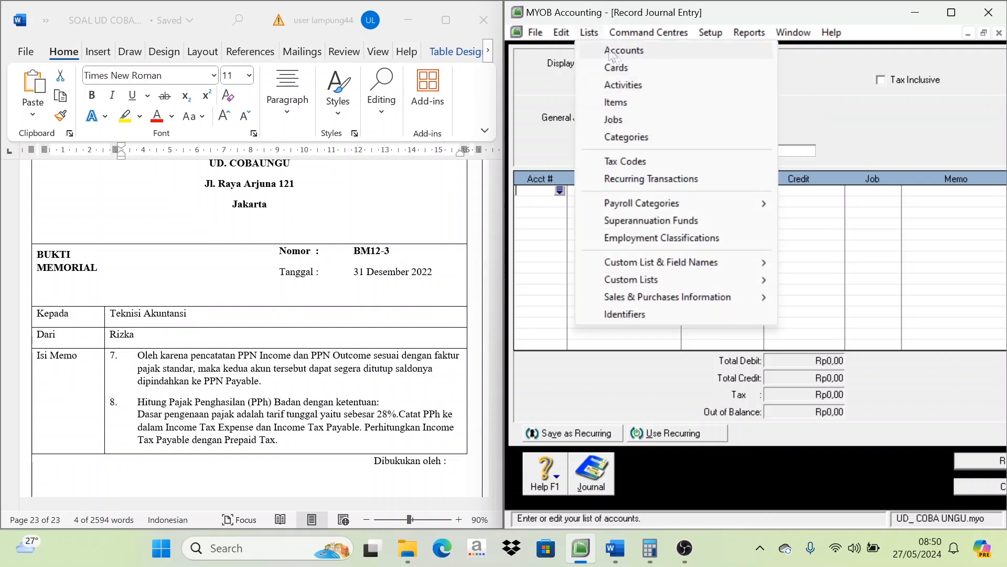
left_click(604, 50)
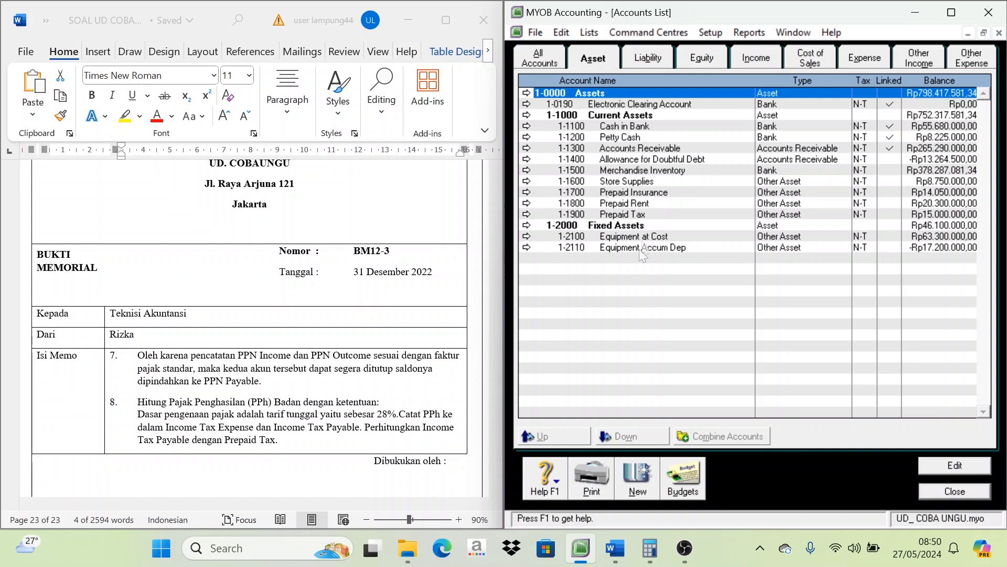
left_click(637, 56)
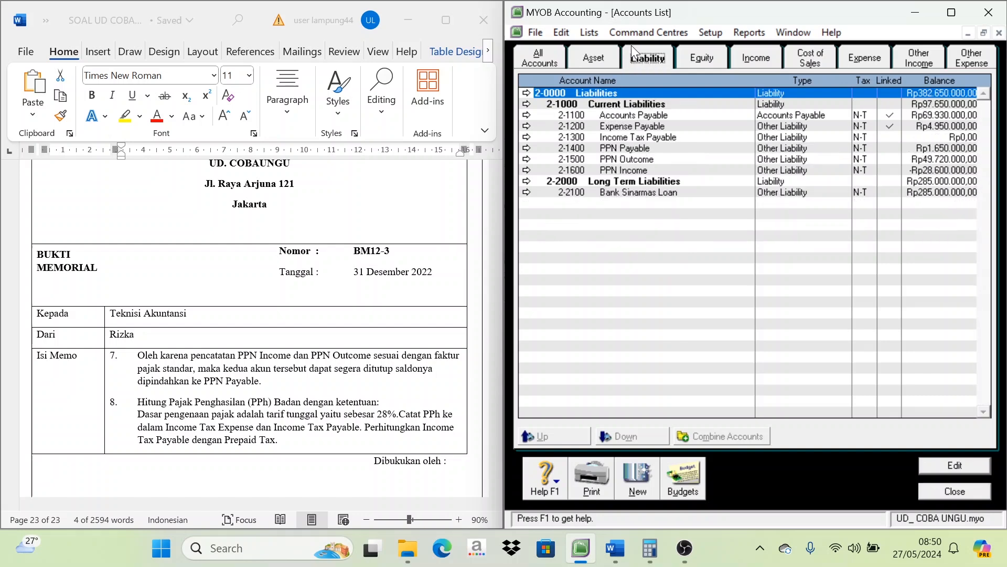
Check the balances of PPN Outcome and PPN Income in the liability accounts, then return to the BM12-3 journal entry
left_click(682, 159)
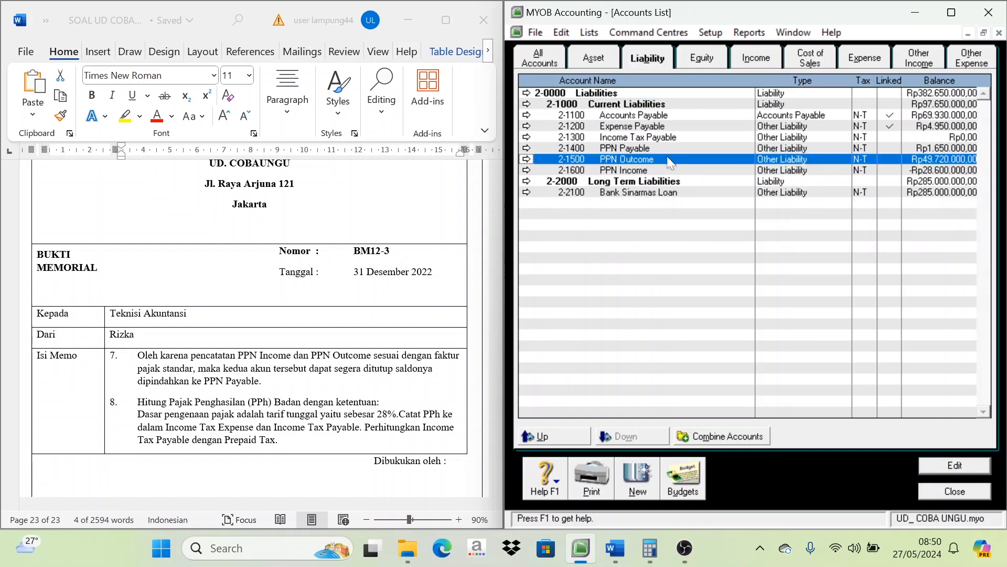
left_click(939, 172)
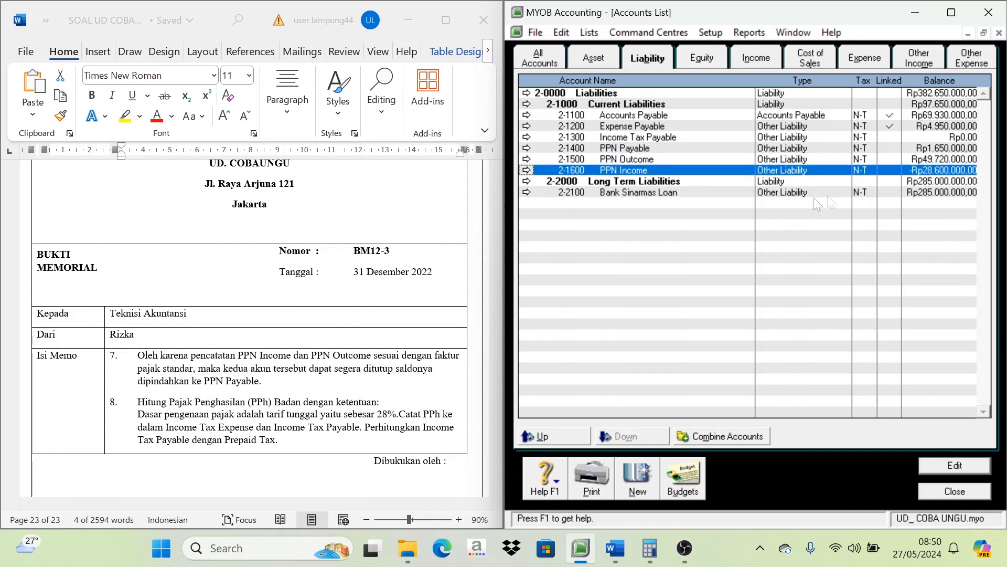
left_click(945, 182)
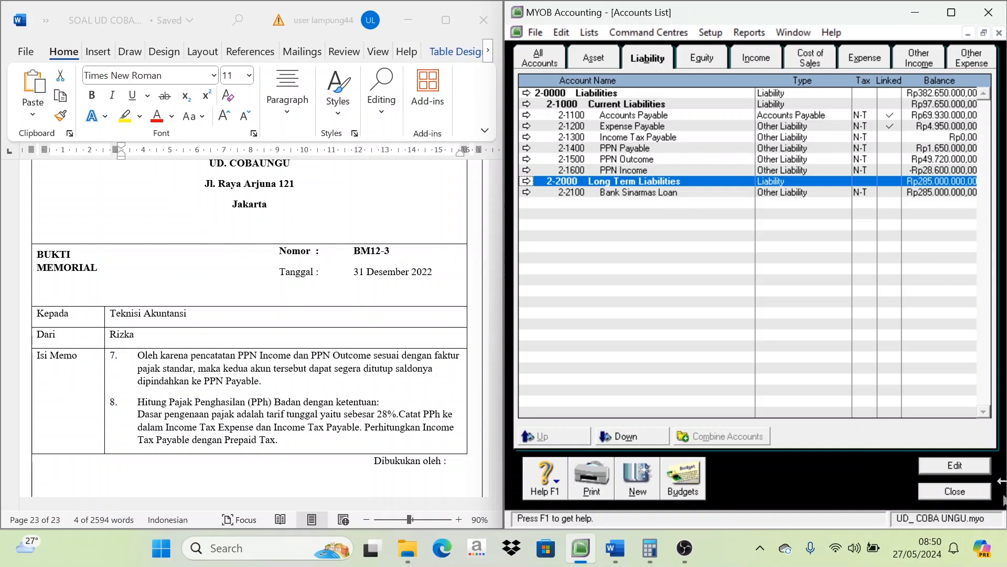
left_click(957, 488)
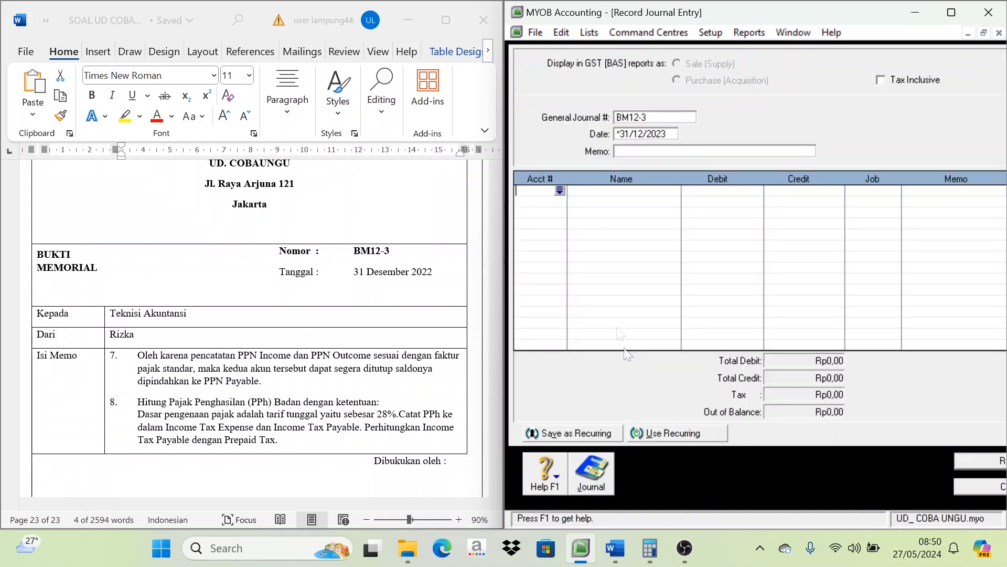
Select account 2-1500 PPN Outcome for the first line of the BM12-3 journal entry
left_click(560, 191)
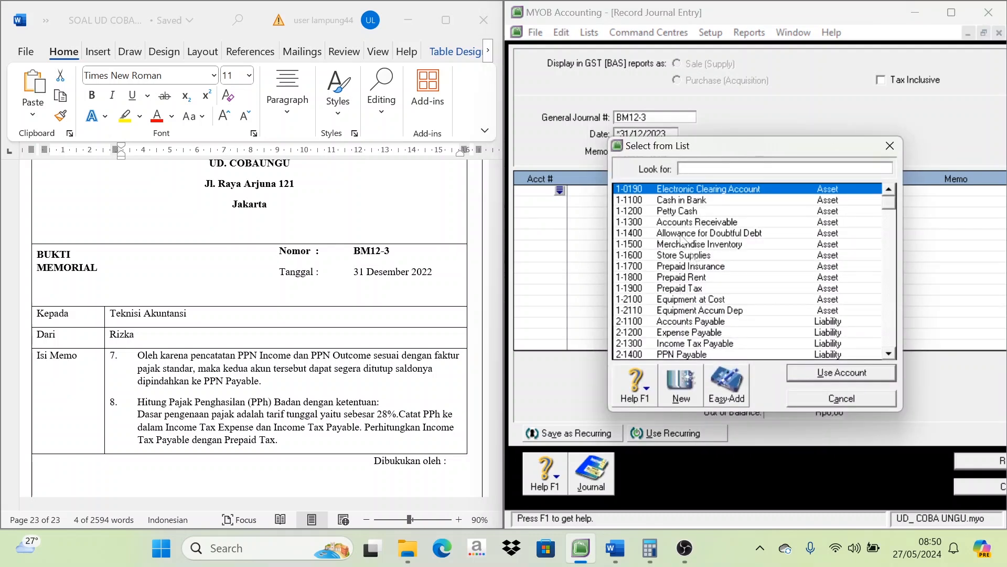
scroll(696, 355, "down", 1)
left_click(693, 333)
left_click(791, 374)
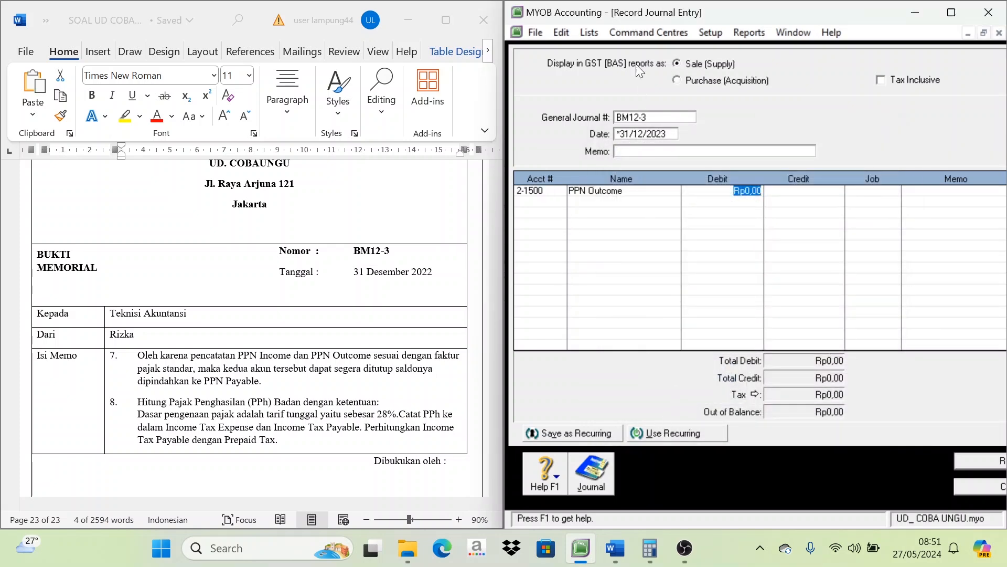
Look up the PPN Outcome balance in the Accounts List again and debit the PPN Outcome line with 49.720.000
left_click(589, 32)
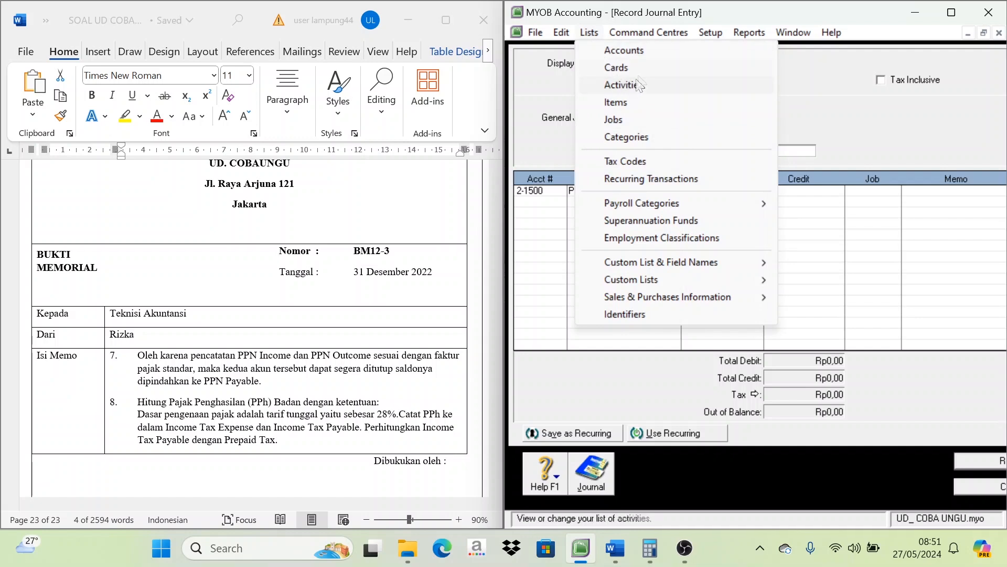
left_click(630, 50)
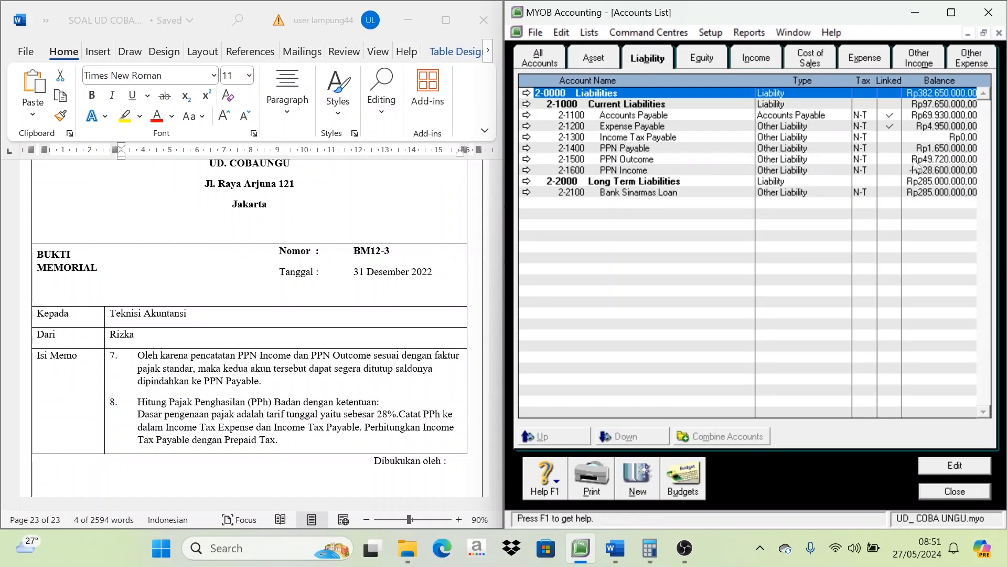
left_click(946, 170)
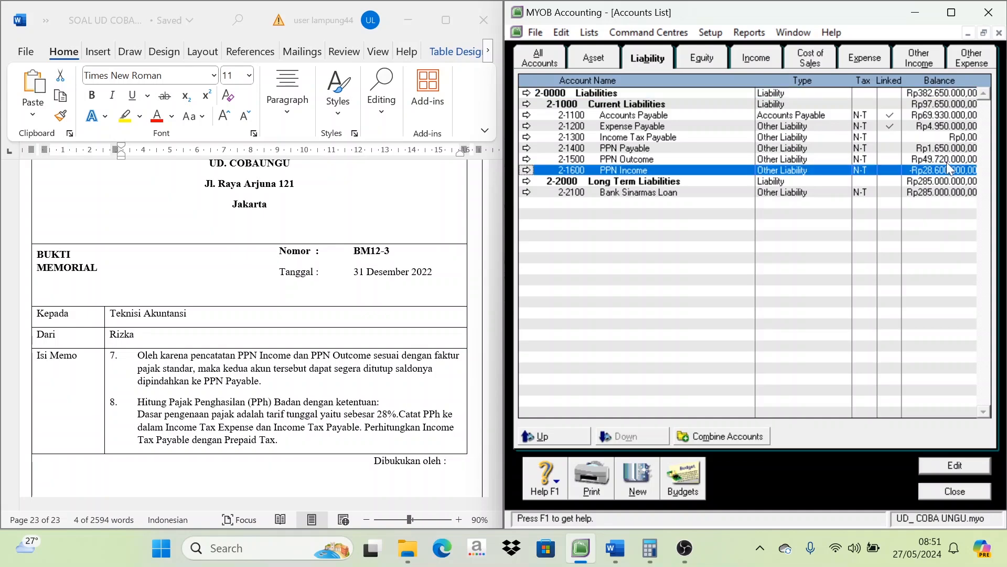
left_click(948, 159)
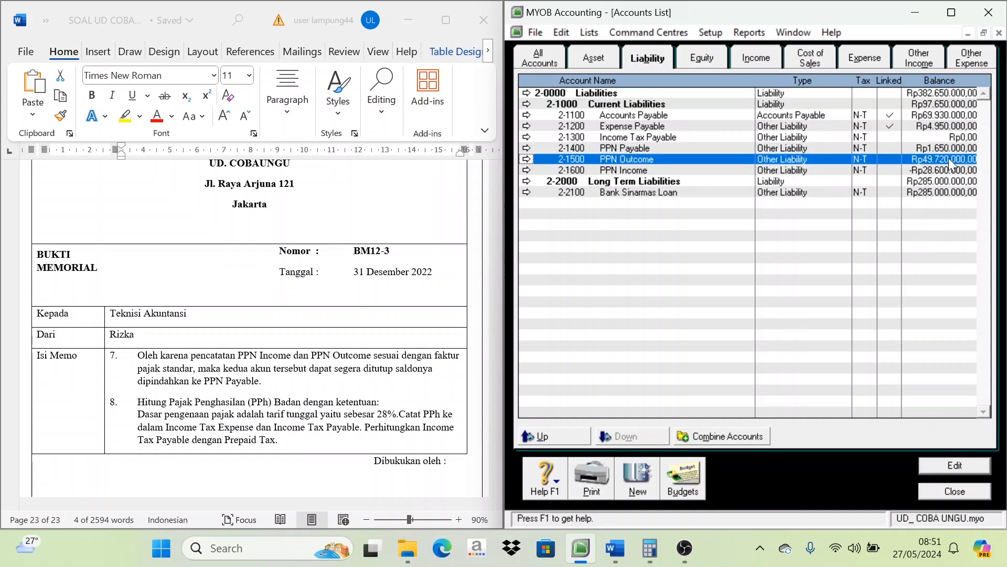
left_click(967, 492)
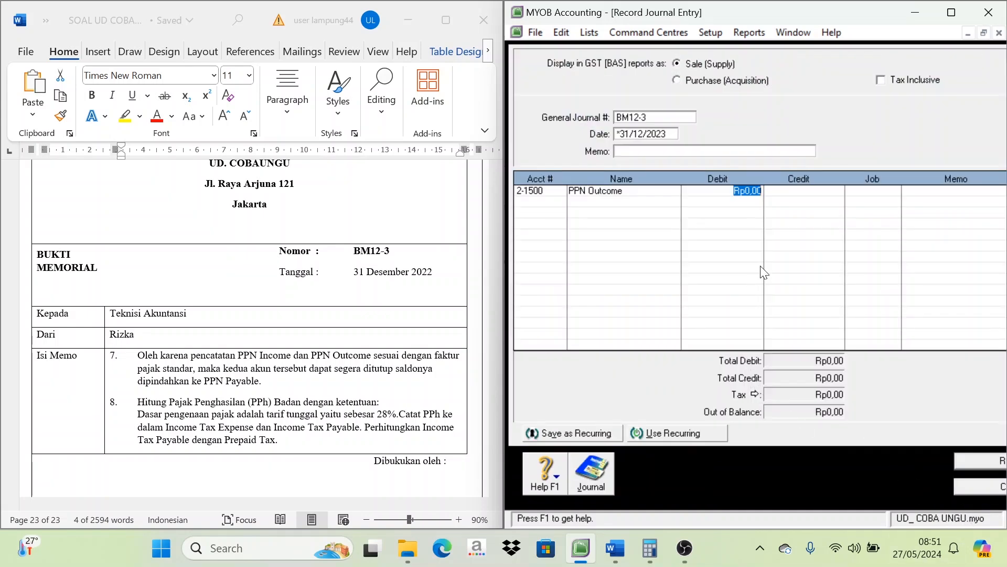
type("4")
type("9.720.000")
key("Tab")
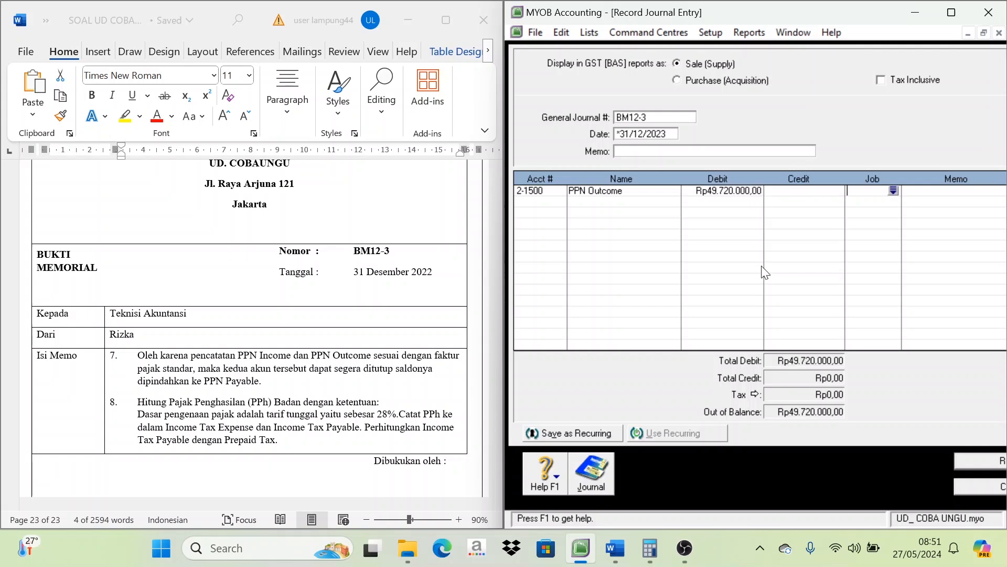
Add account 2-1600 PPN Income on the second journal line and go to its credit amount
left_click(541, 202)
left_click(559, 204)
scroll(707, 349, "down", 1)
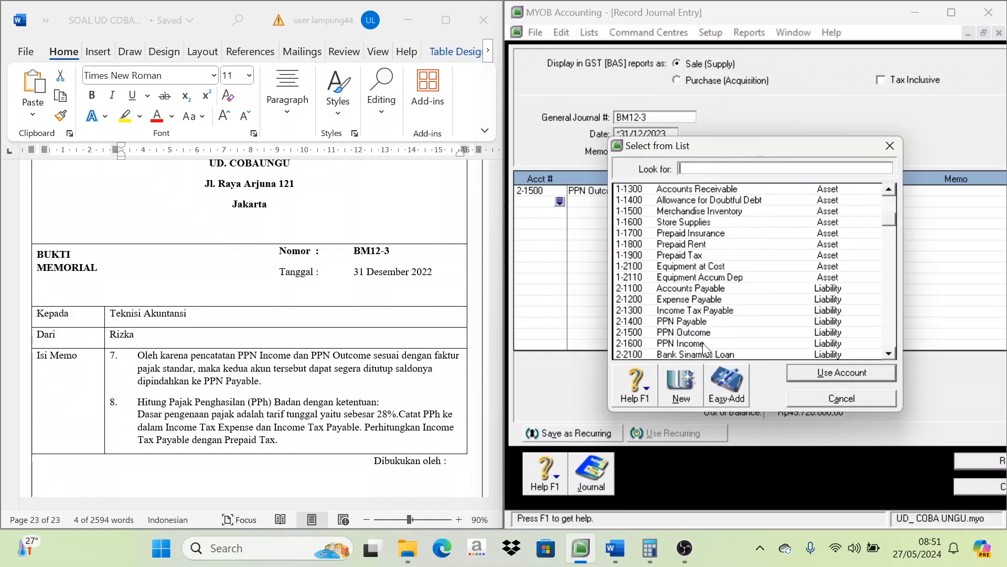
type("2-1600")
left_click(834, 373)
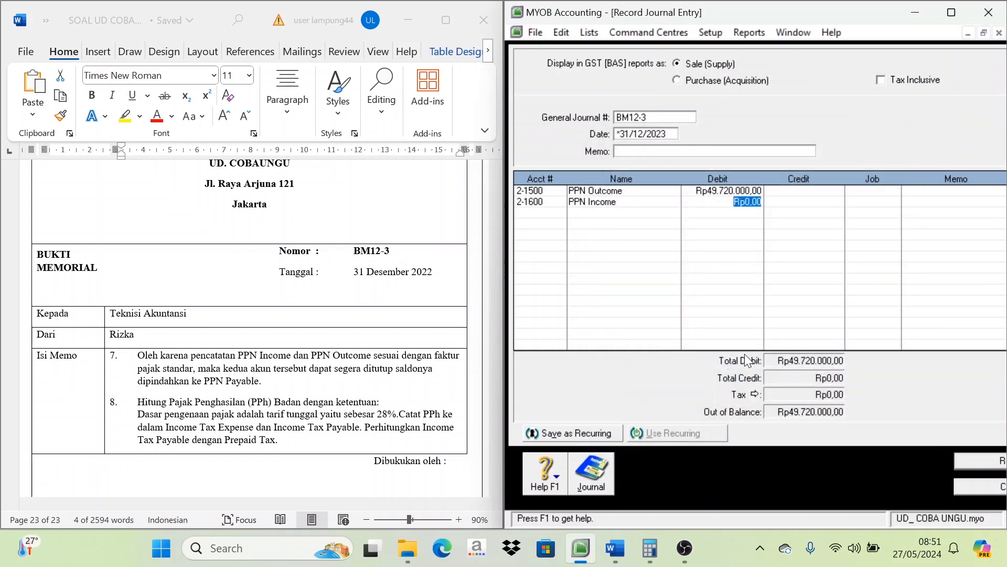
key("Tab")
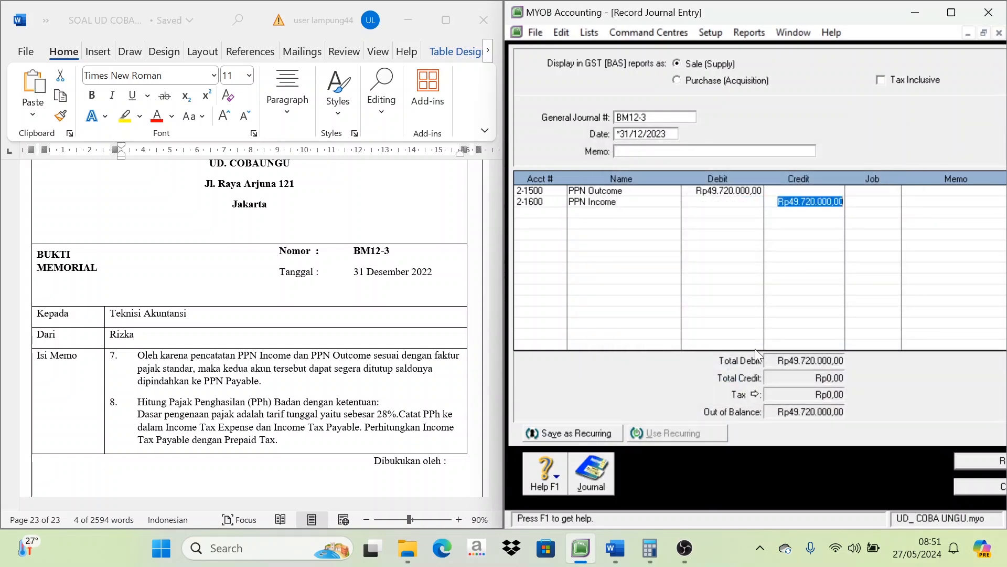
Recheck the PPN Income balance in the Accounts List and credit the PPN Income line with 28600000
left_click(592, 33)
left_click(606, 47)
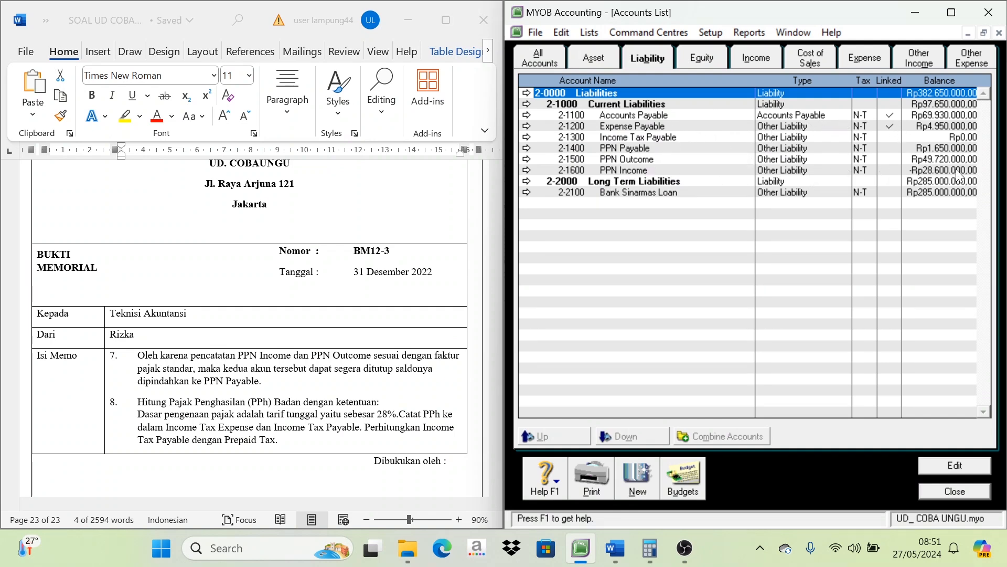
left_click(949, 490)
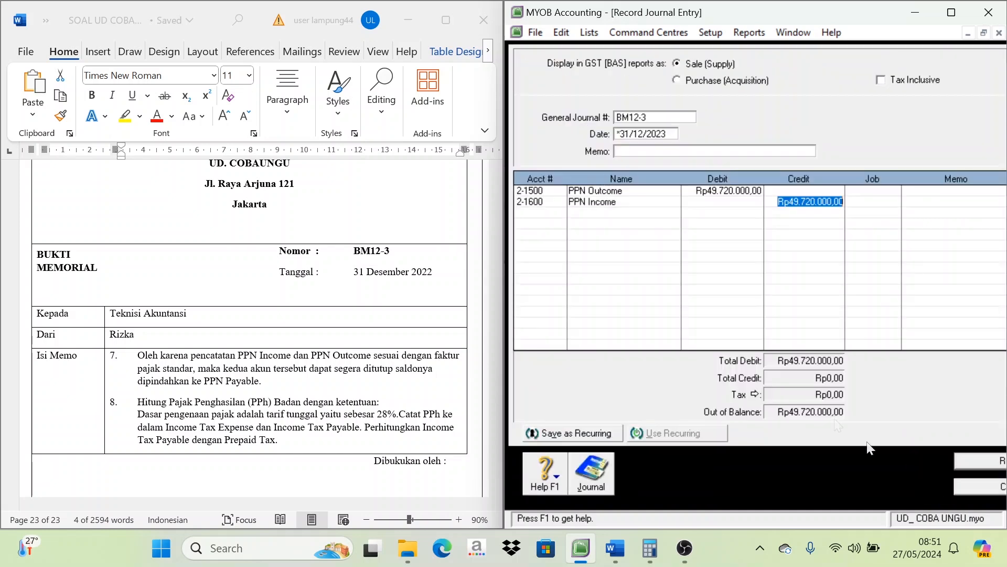
type("4")
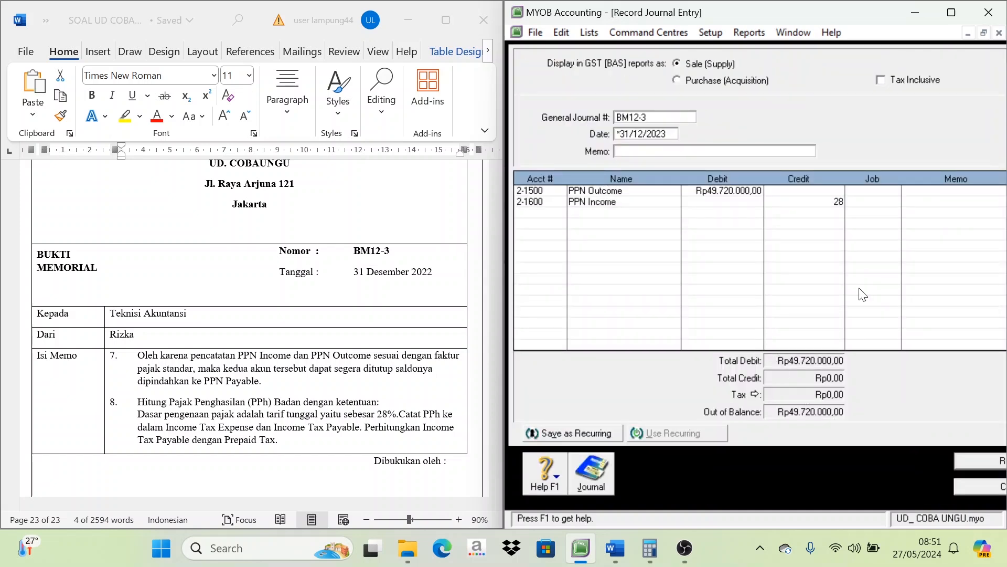
type("8600000")
key("Tab")
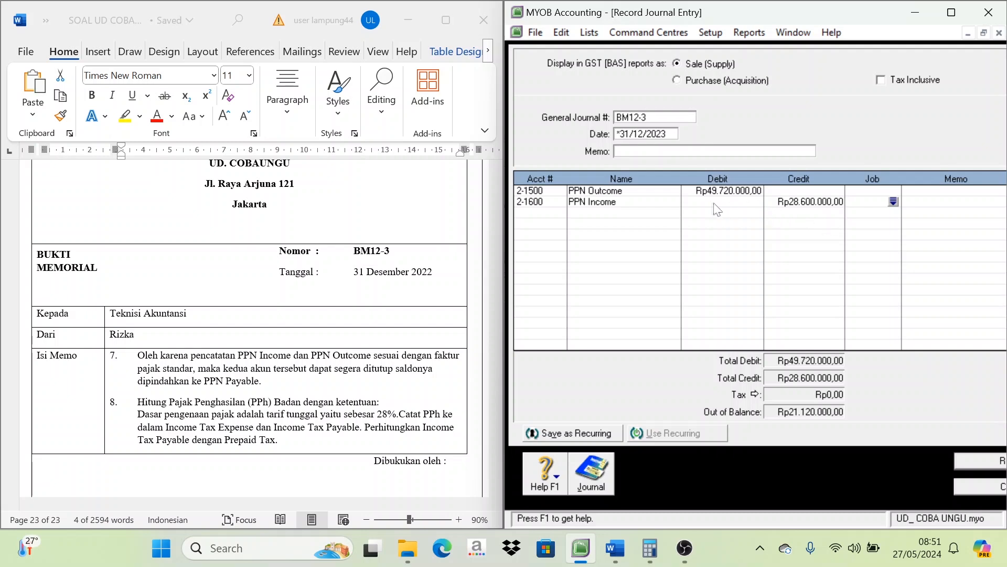
Add a third journal line crediting account 2-1400 PPN Payable with the remaining Rp21.120.000,00
left_click(554, 221)
left_click(560, 212)
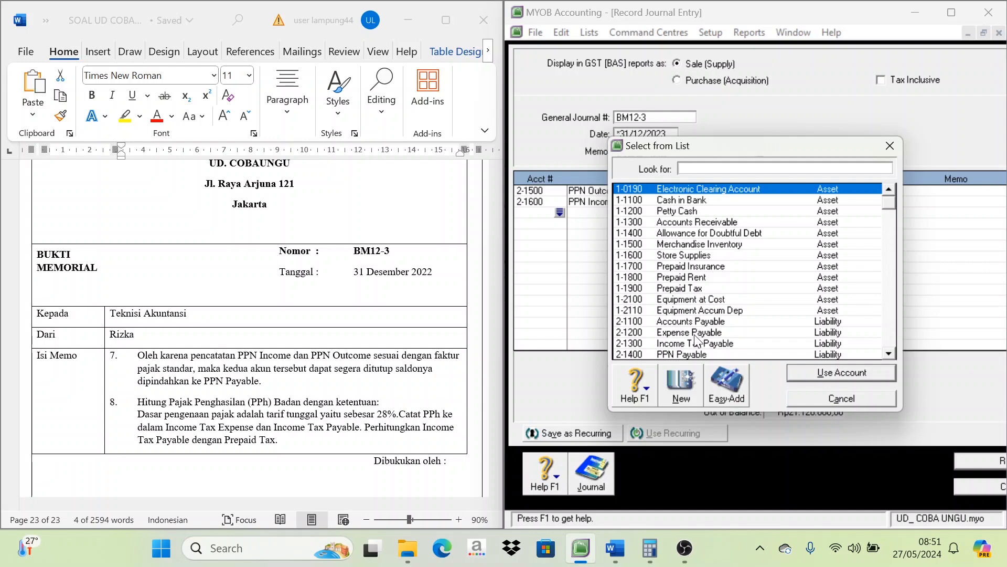
left_click(685, 354)
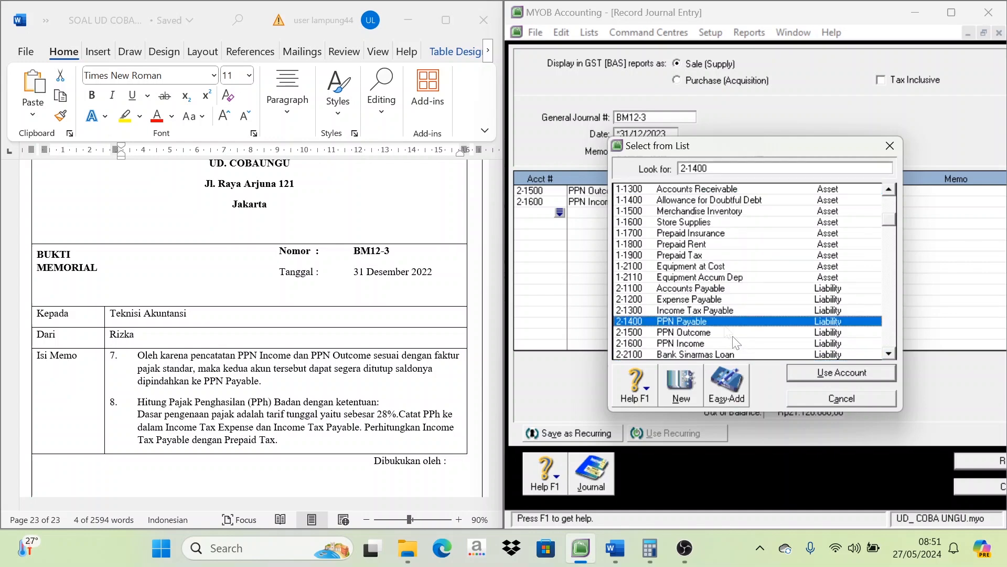
left_click(838, 373)
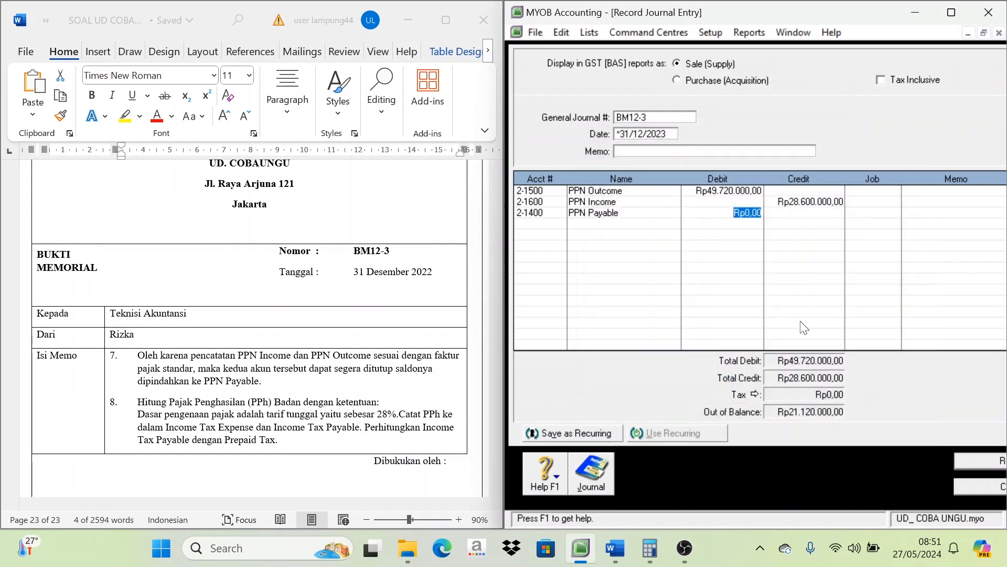
key("Tab")
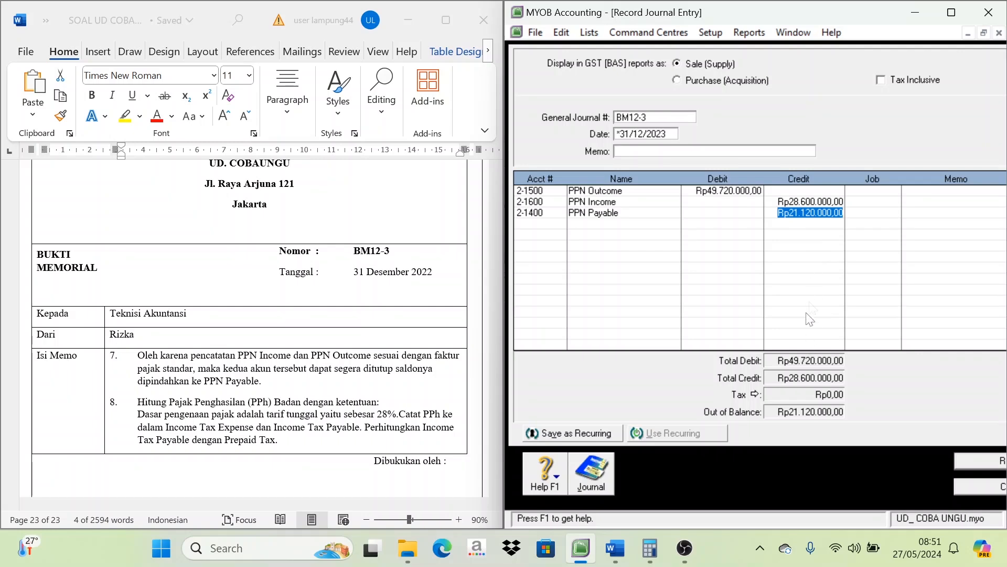
key("Tab")
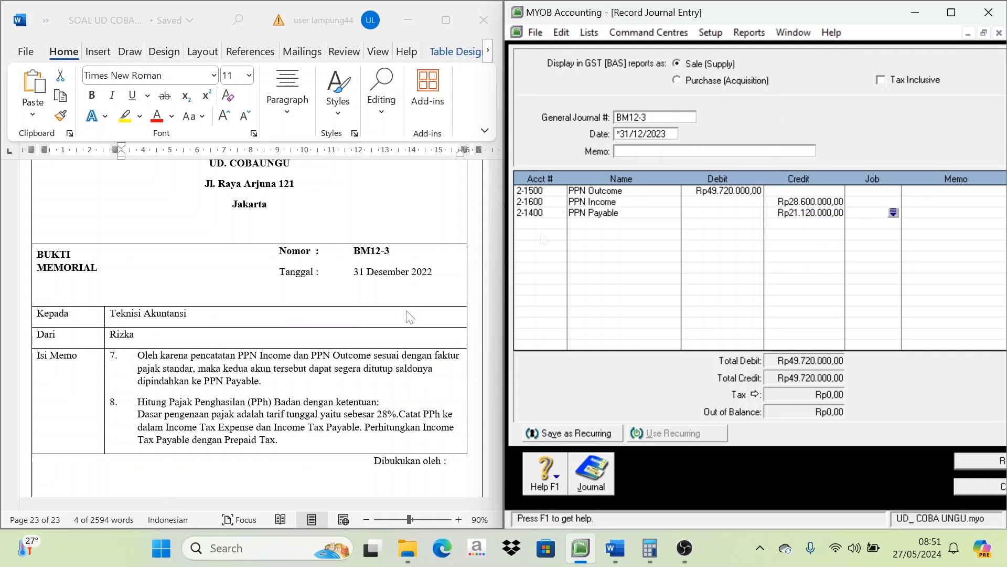
Read memo item 8 on the 28% income tax and display the Profit & Loss [Accrual] report for November through December 2023
scroll(215, 340, "down", 1)
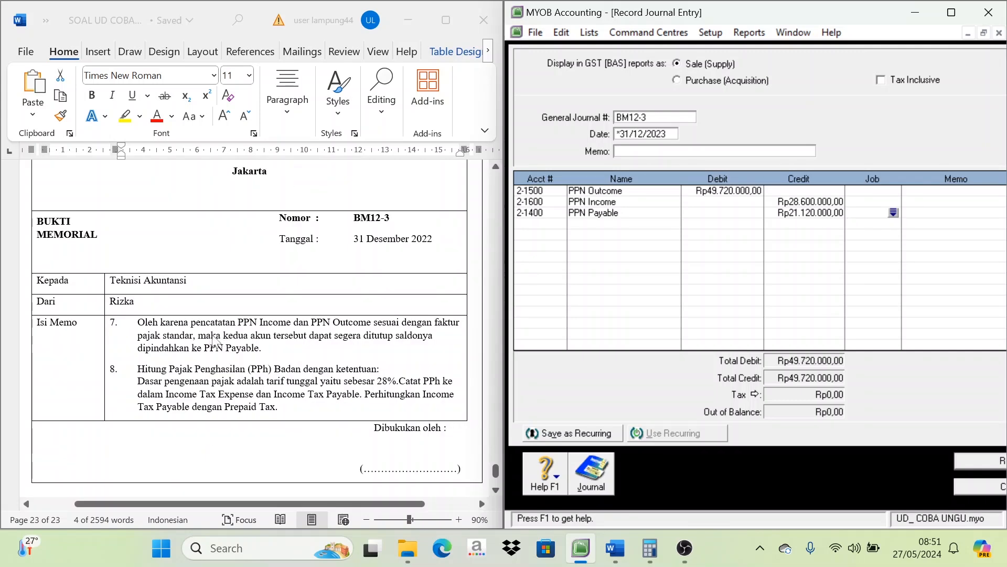
scroll(215, 340, "down", 2)
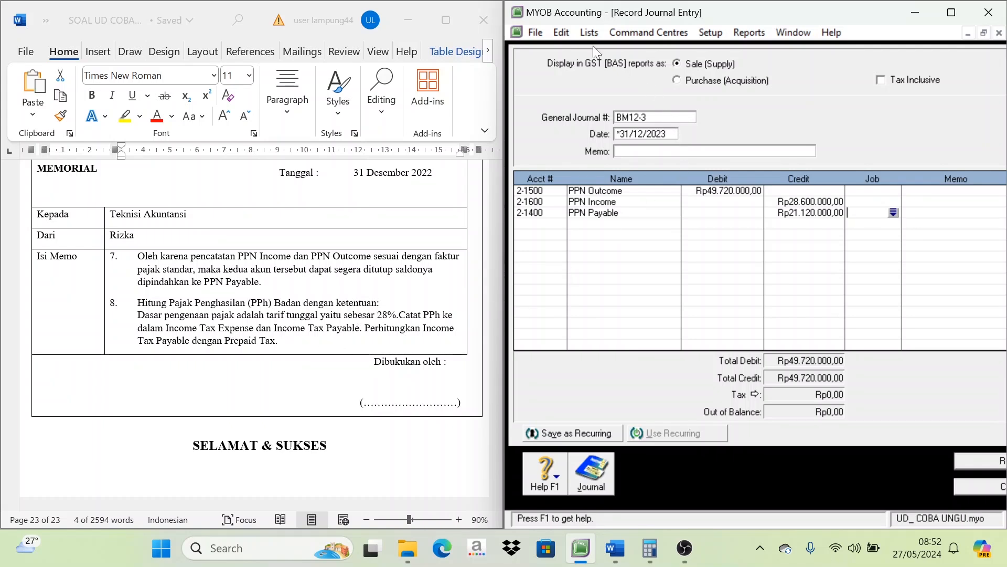
left_click(589, 32)
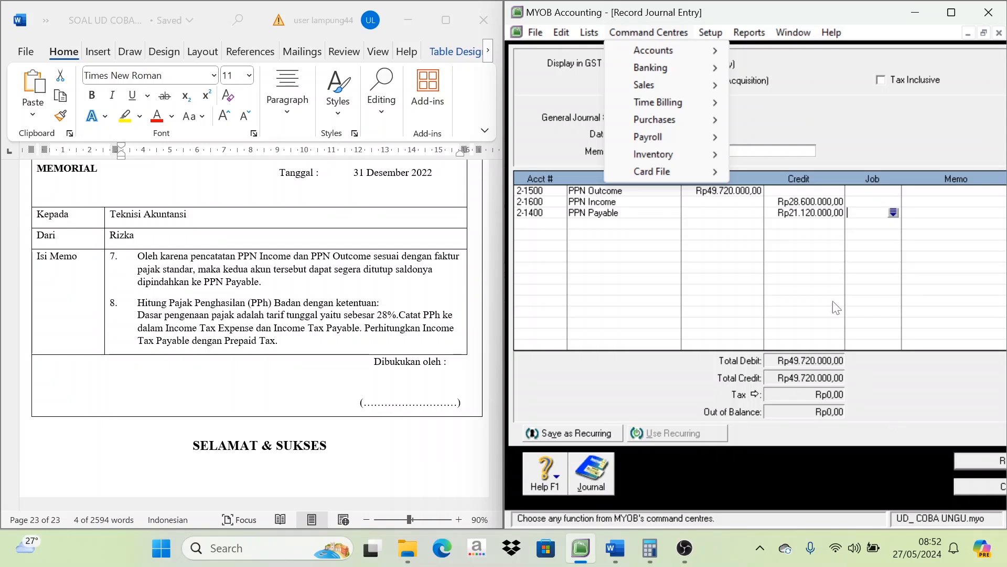
left_click(794, 31)
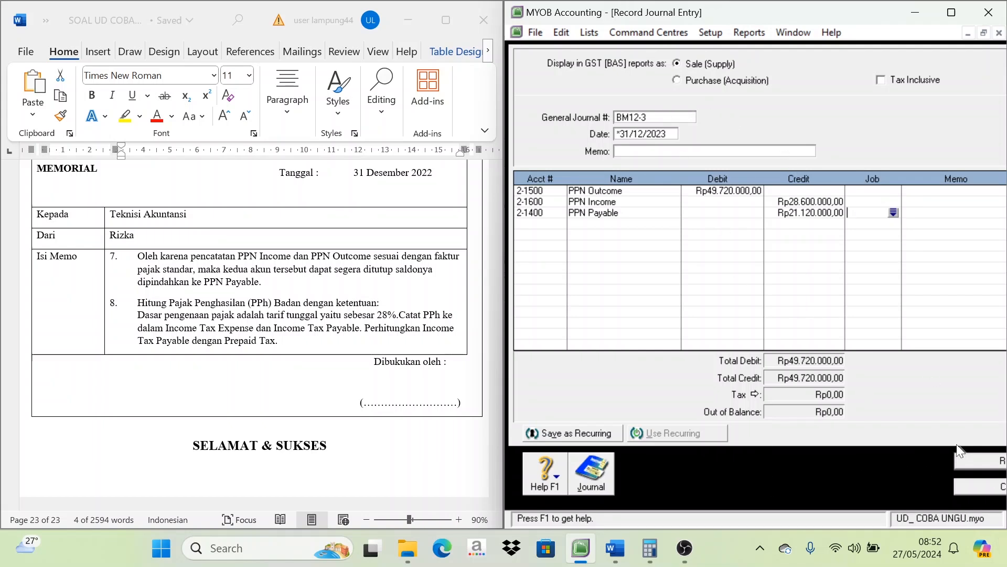
left_click(745, 33)
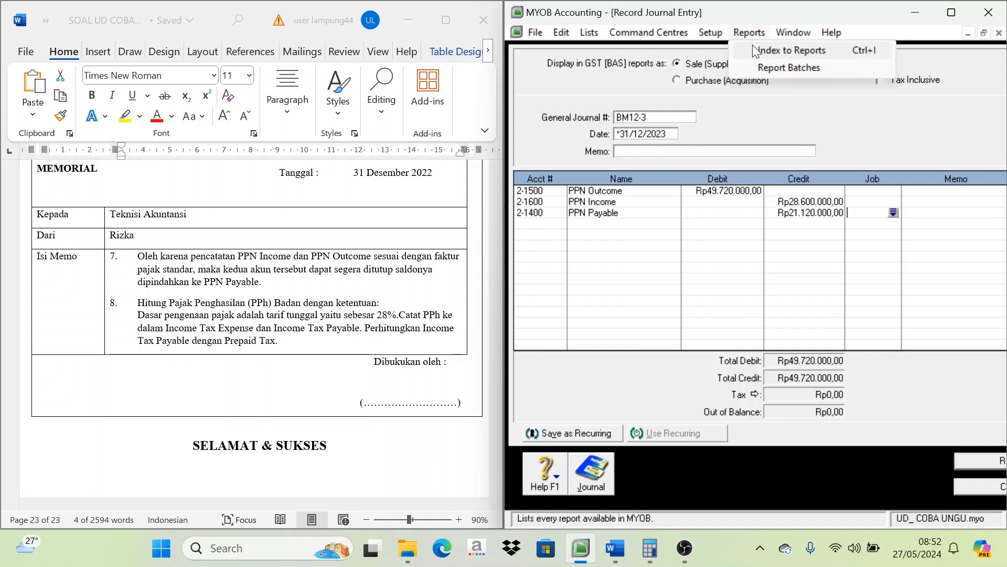
left_click(752, 50)
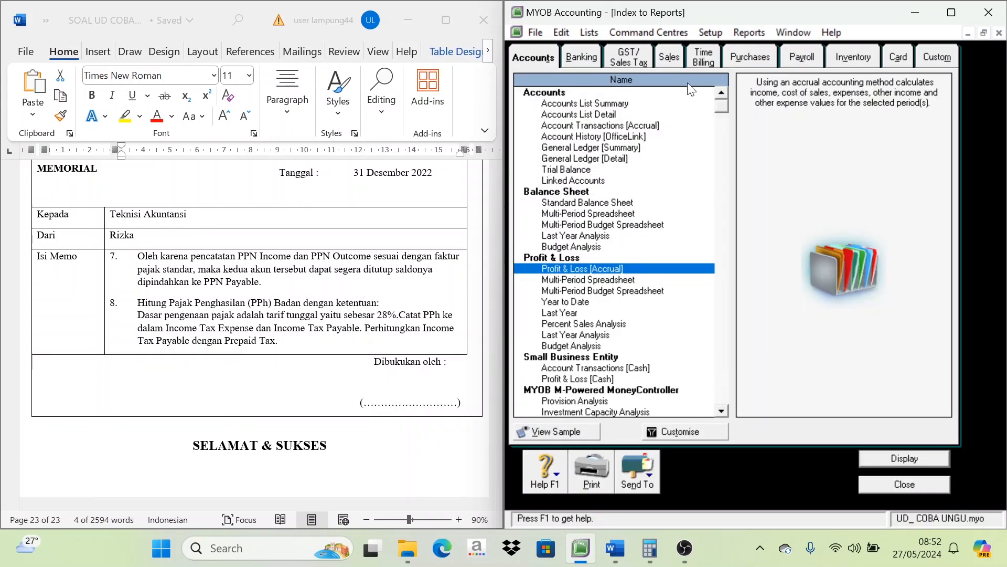
left_click(587, 279)
double_click(590, 268)
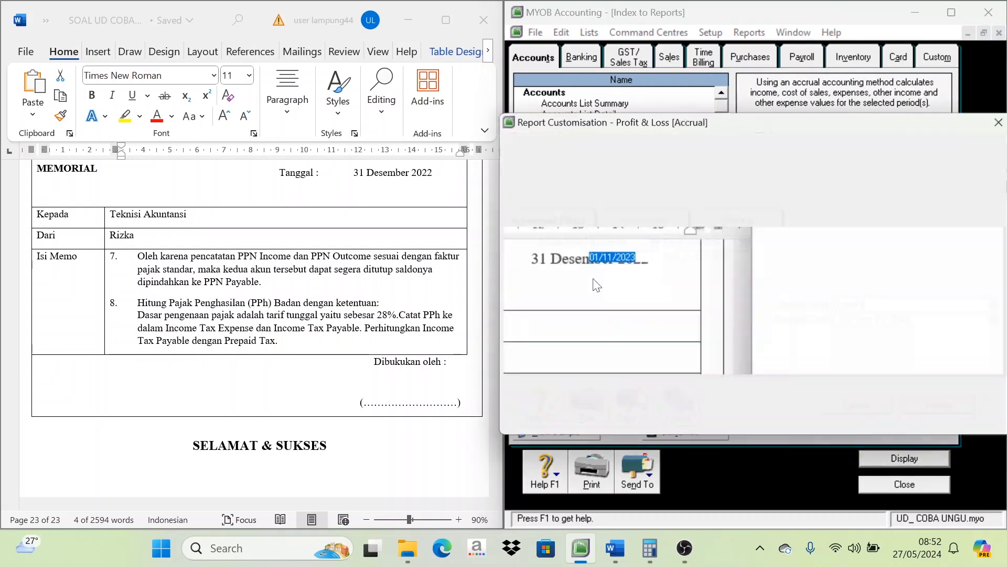
left_click(951, 406)
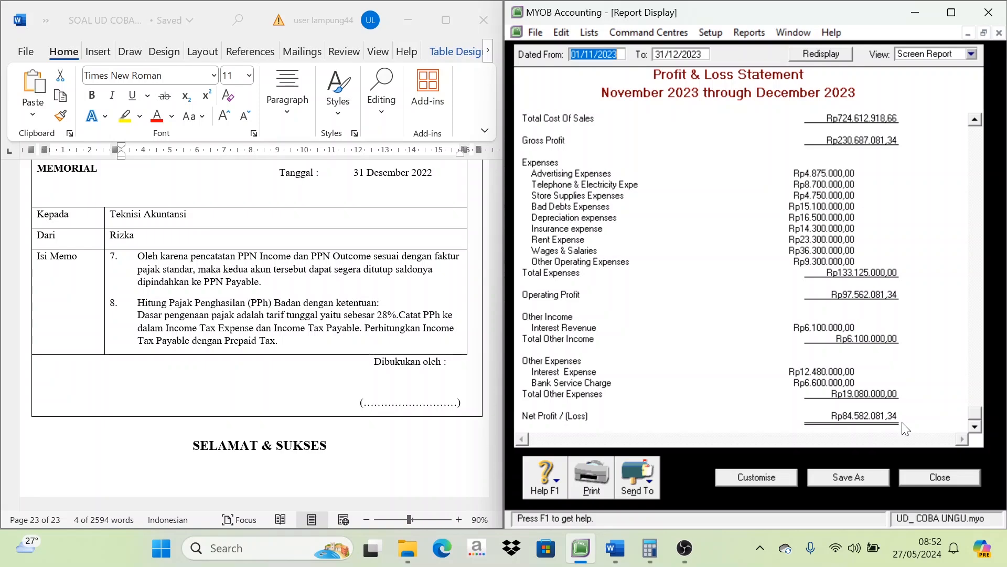
Switch to Calculator, clear the previous result and enter 84562081,34 as the net profit
left_click(655, 556)
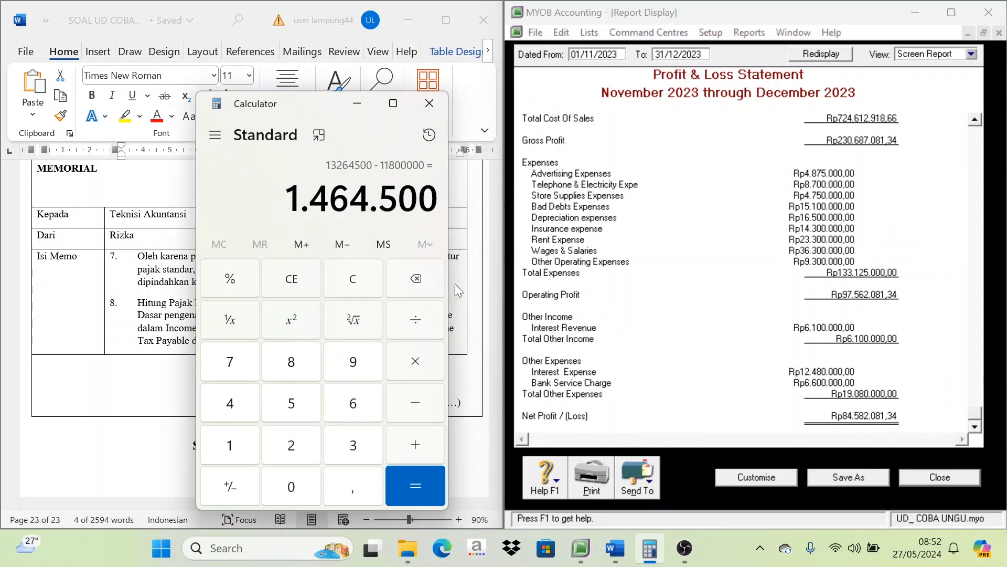
left_click(292, 278)
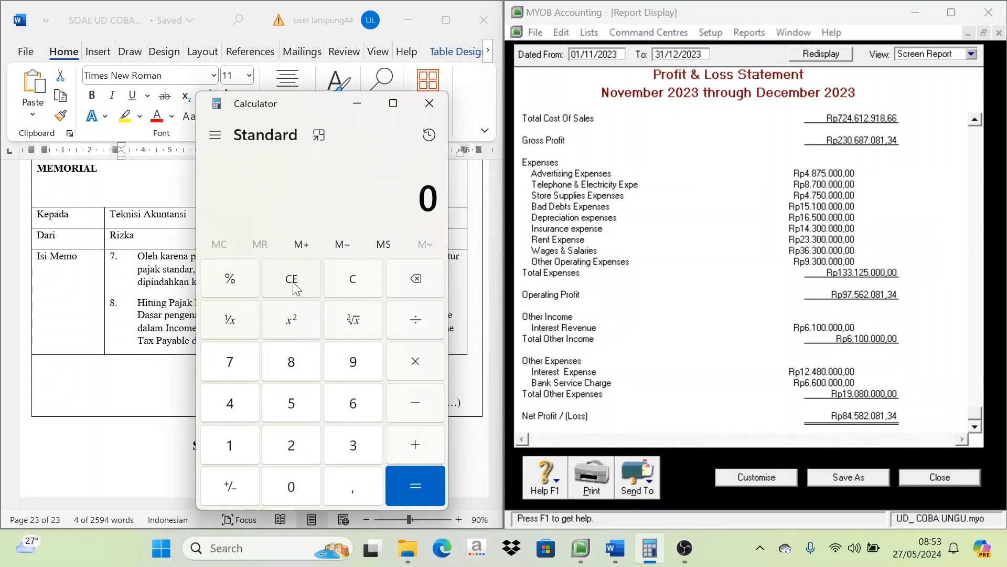
left_click(295, 361)
left_click(245, 412)
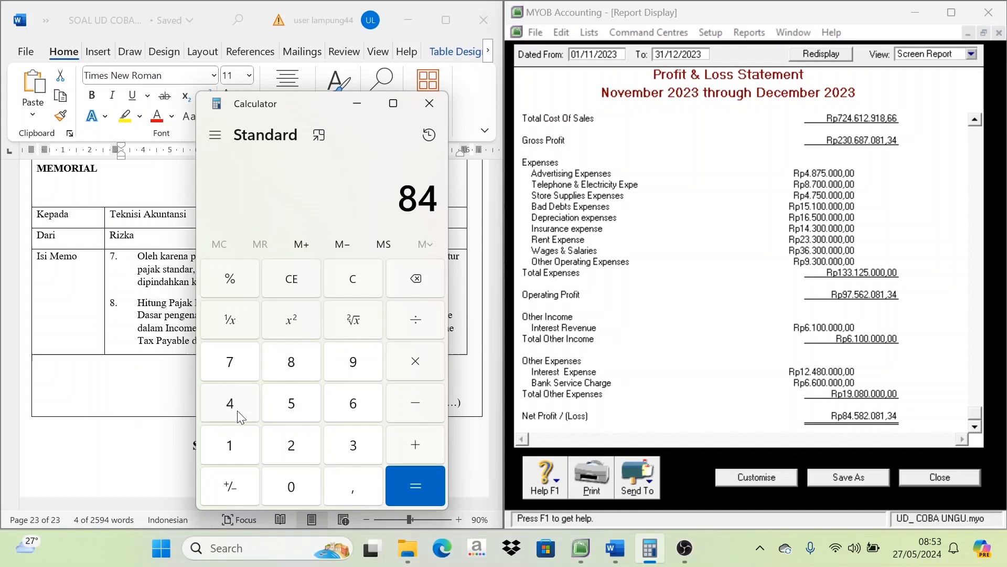
left_click(292, 414)
left_click(352, 411)
left_click(308, 447)
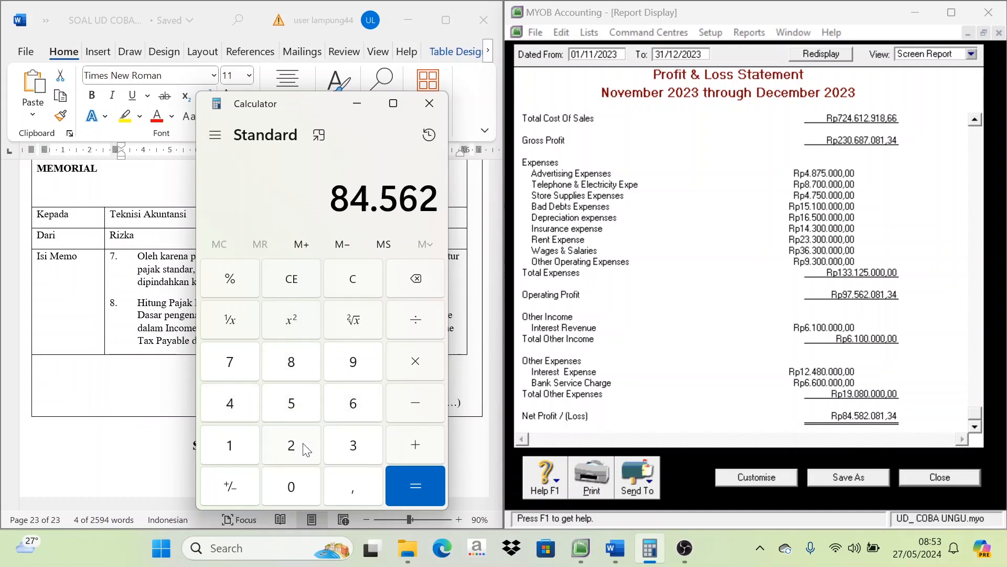
left_click(293, 490)
left_click(293, 369)
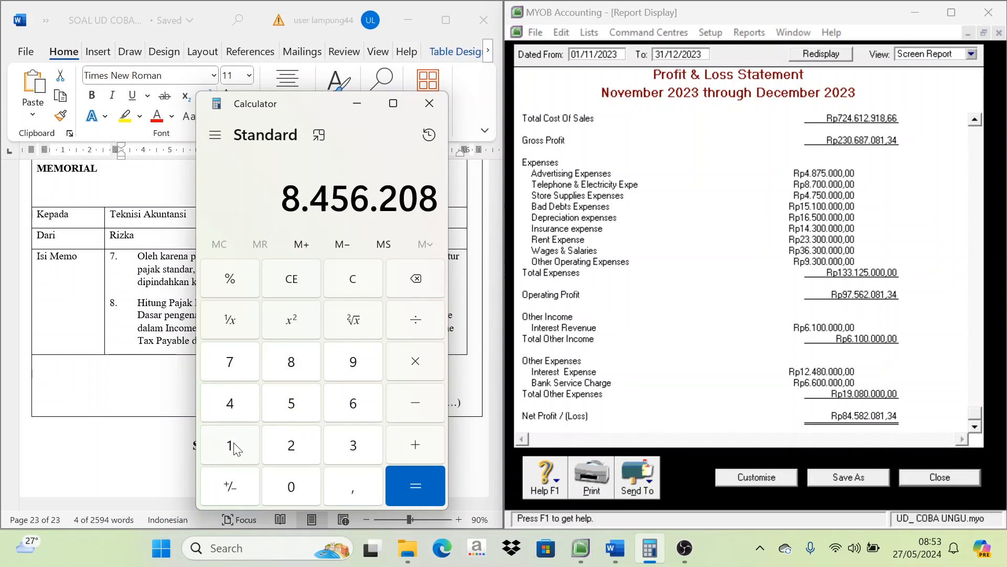
left_click(231, 447)
left_click(353, 496)
left_click(353, 446)
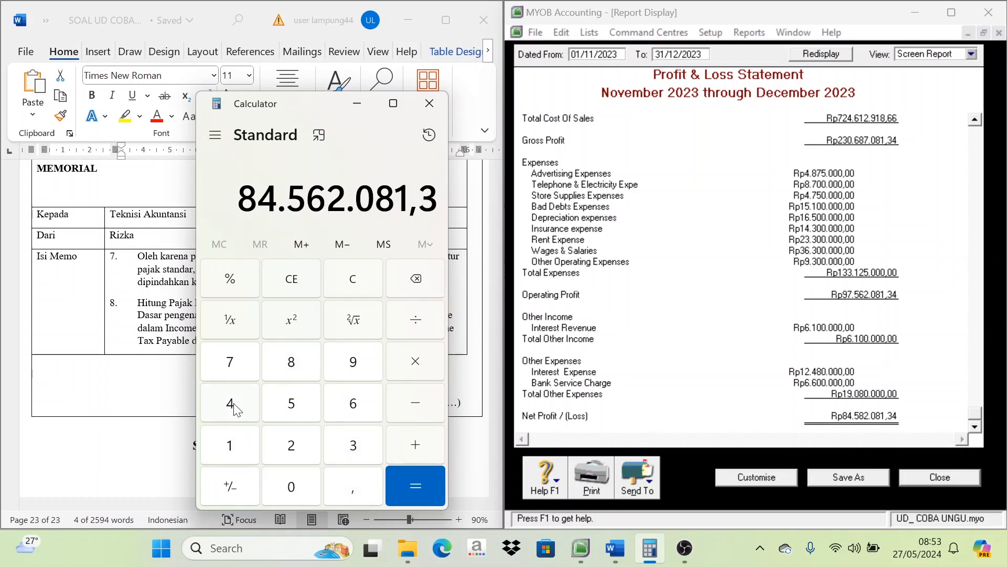
left_click(231, 405)
Multiply the entered net profit by 28% to calculate the income tax
left_click(417, 375)
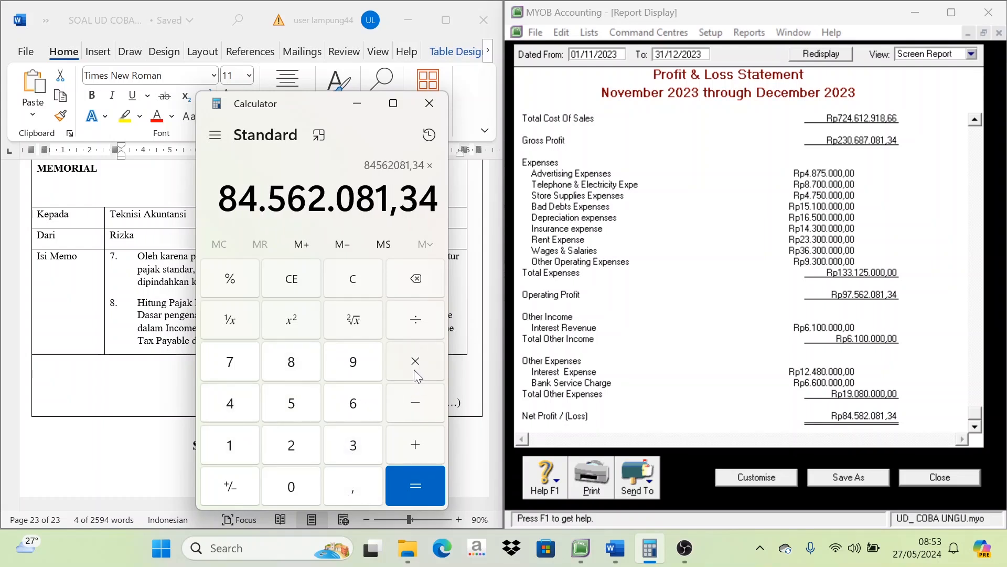
left_click(298, 446)
left_click(295, 372)
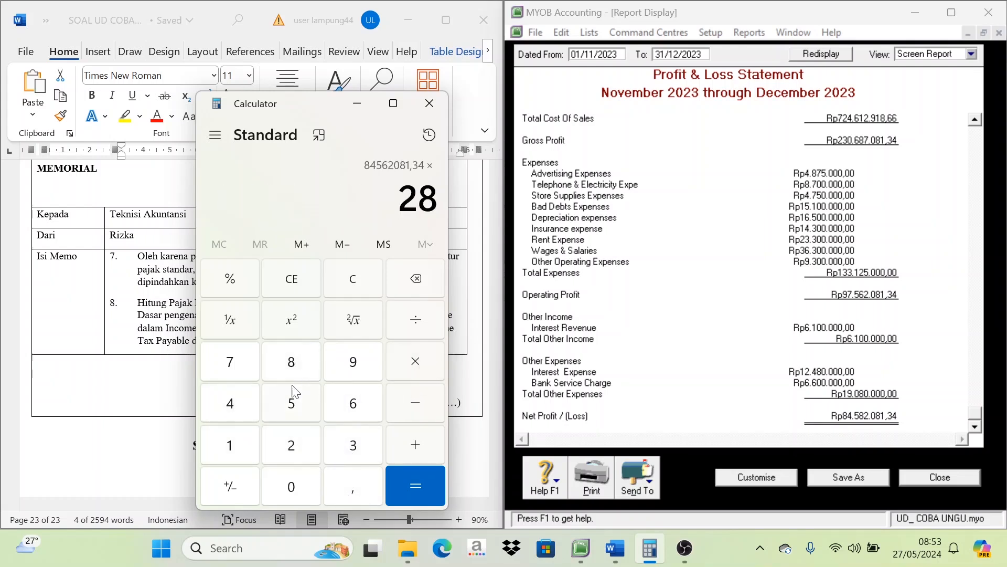
left_click(230, 281)
left_click(422, 486)
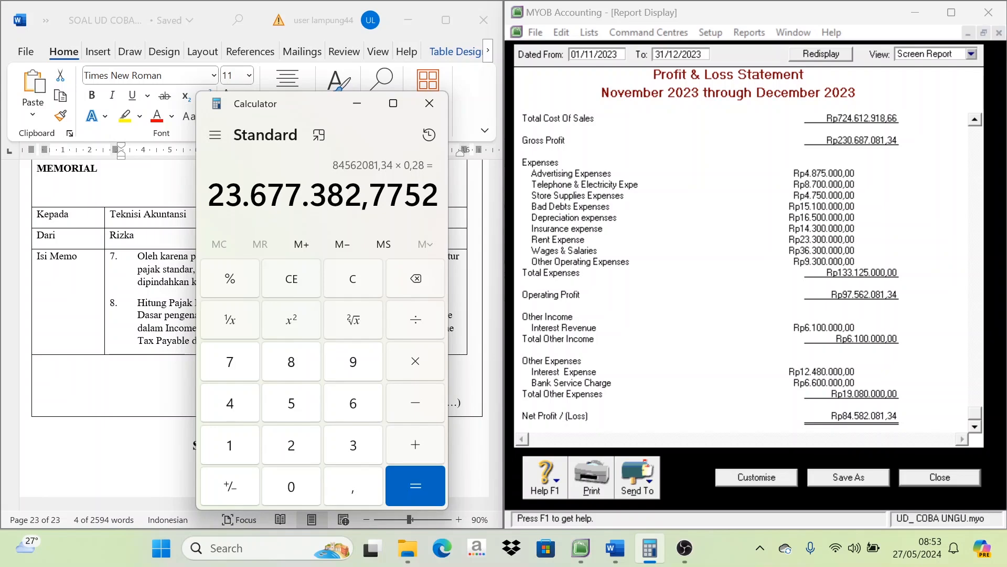
Close the Profit & Loss report and the report index in MYOB, keeping the calculated tax in view beside the journal entry
left_click_drag(308, 101, 273, 107)
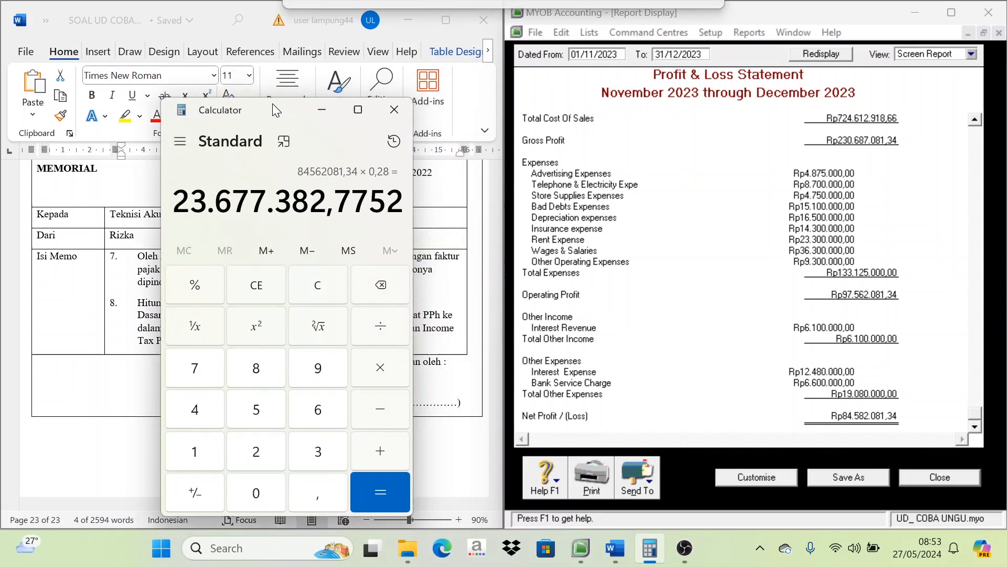
left_click(954, 474)
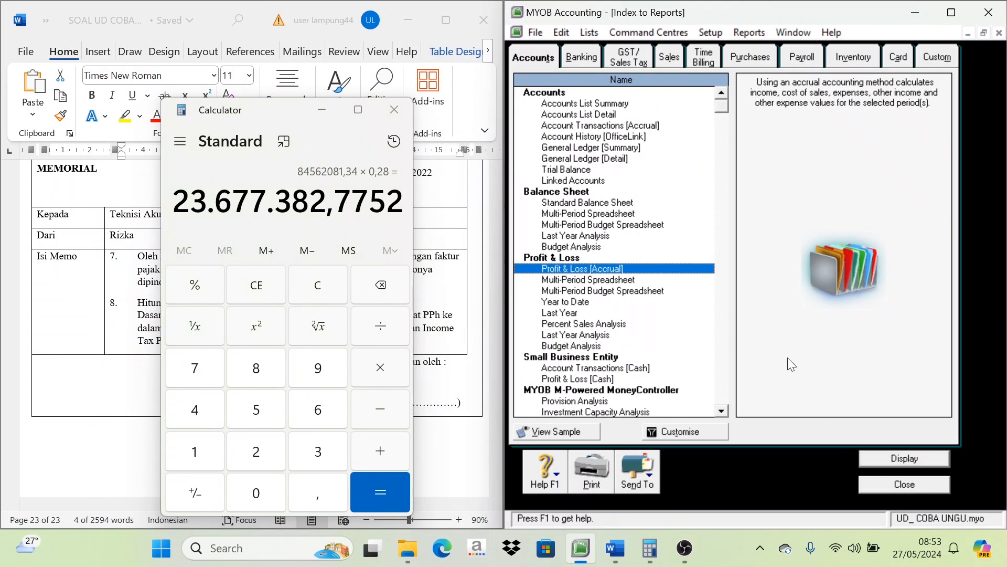
left_click(931, 487)
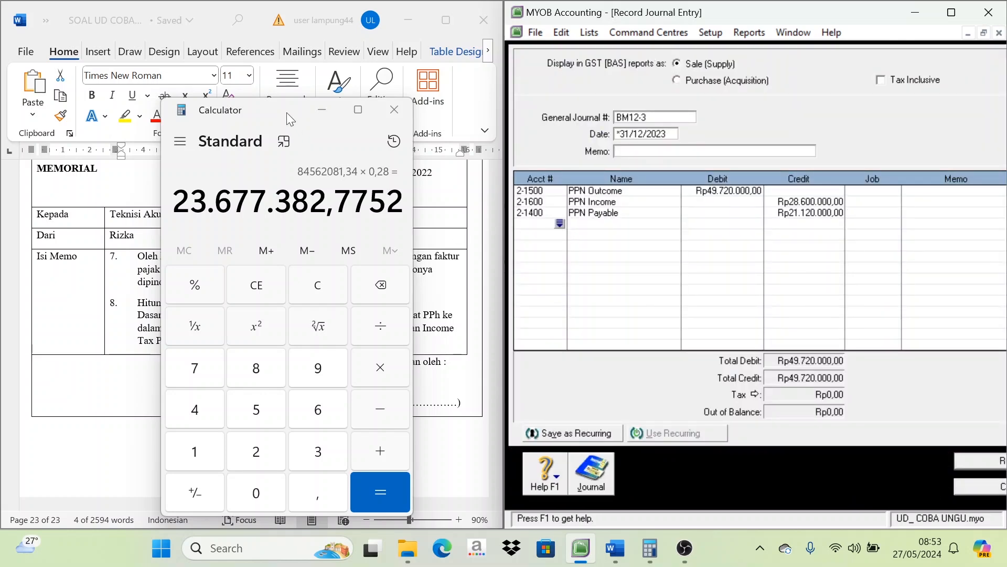
left_click_drag(287, 113, 397, 356)
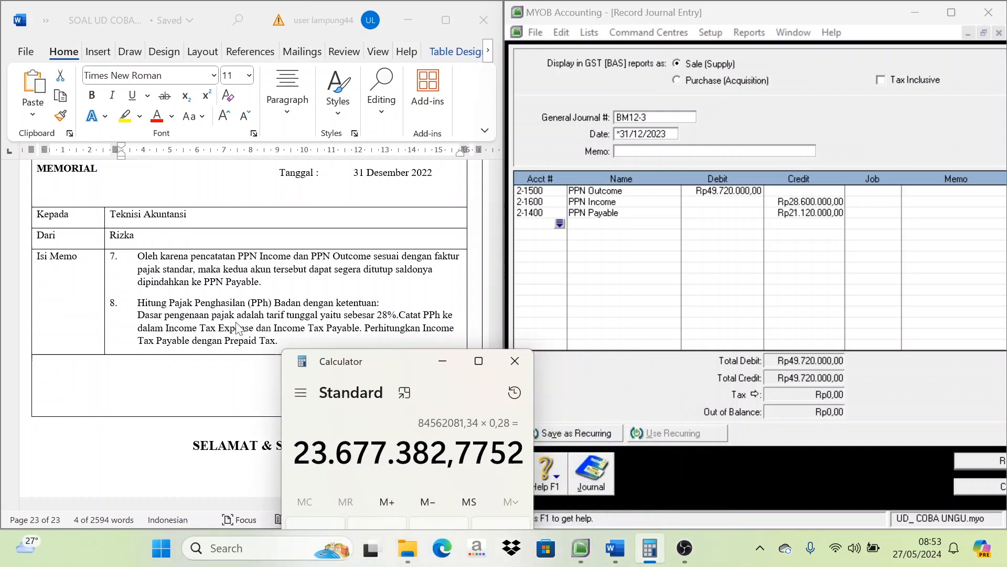
left_click_drag(424, 369, 255, 114)
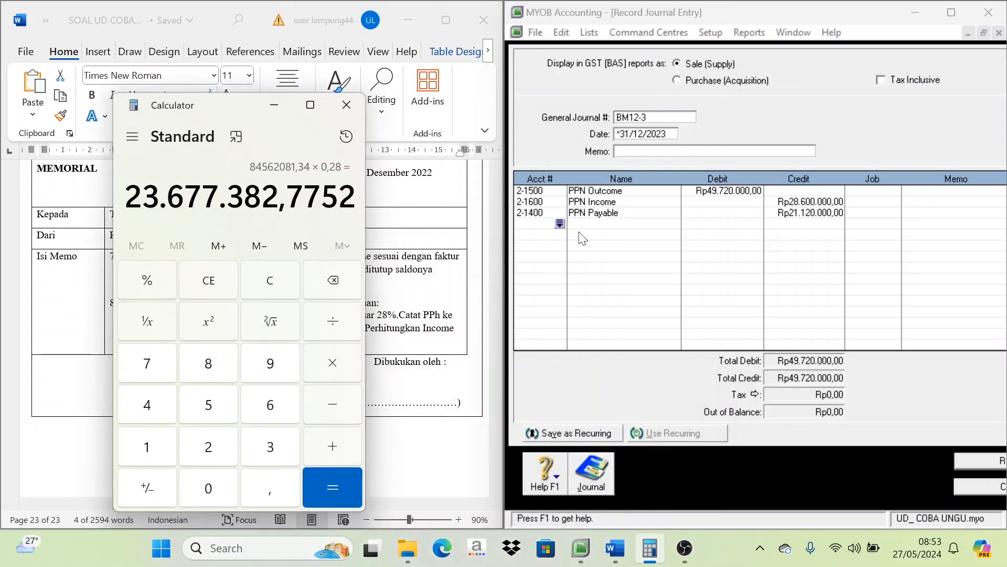
Add account 9-1300 Income Tax Expense on the fourth journal line with a debit of 23677383
left_click(559, 224)
scroll(745, 296, "down", 5)
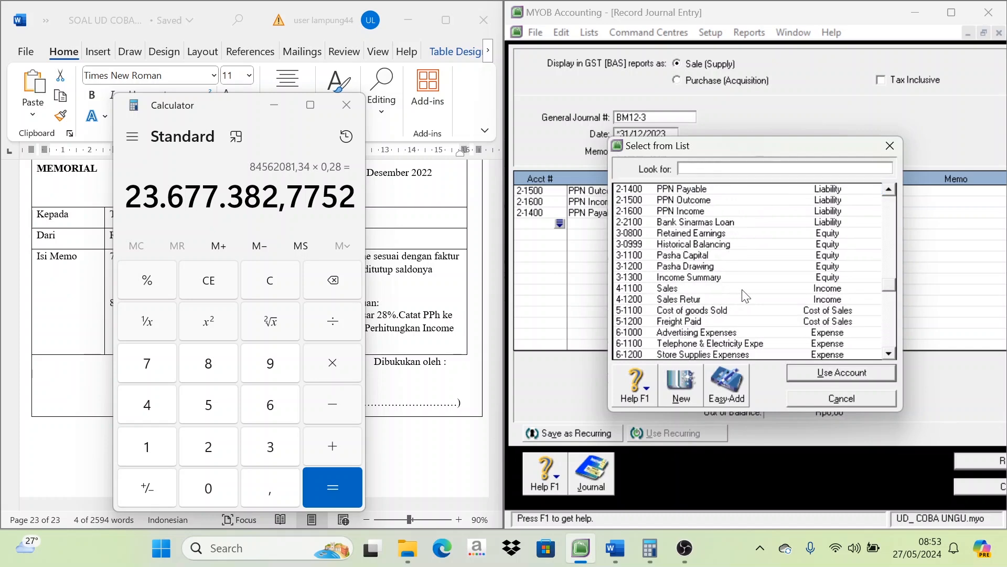
scroll(730, 314, "down", 4)
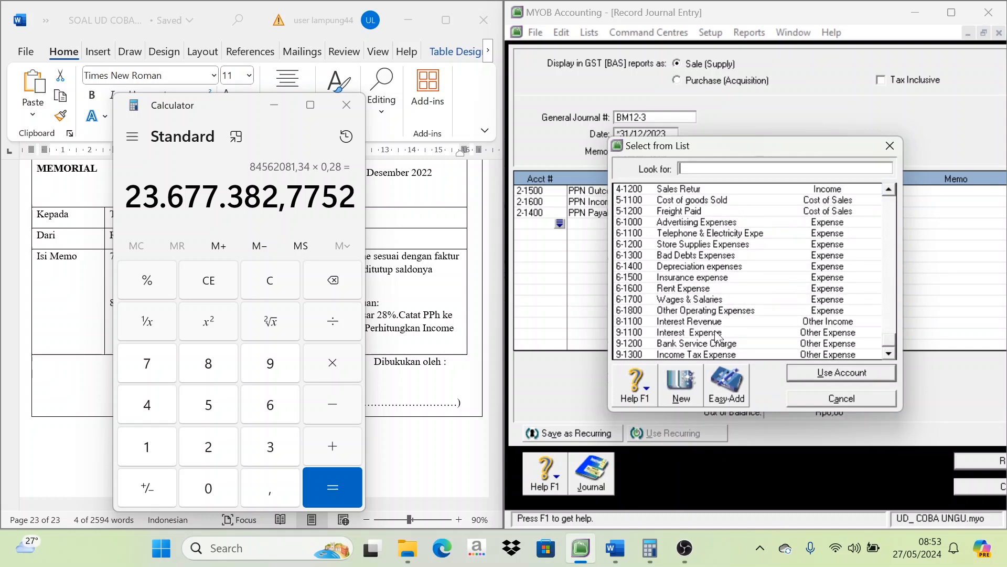
scroll(705, 315, "up", 7)
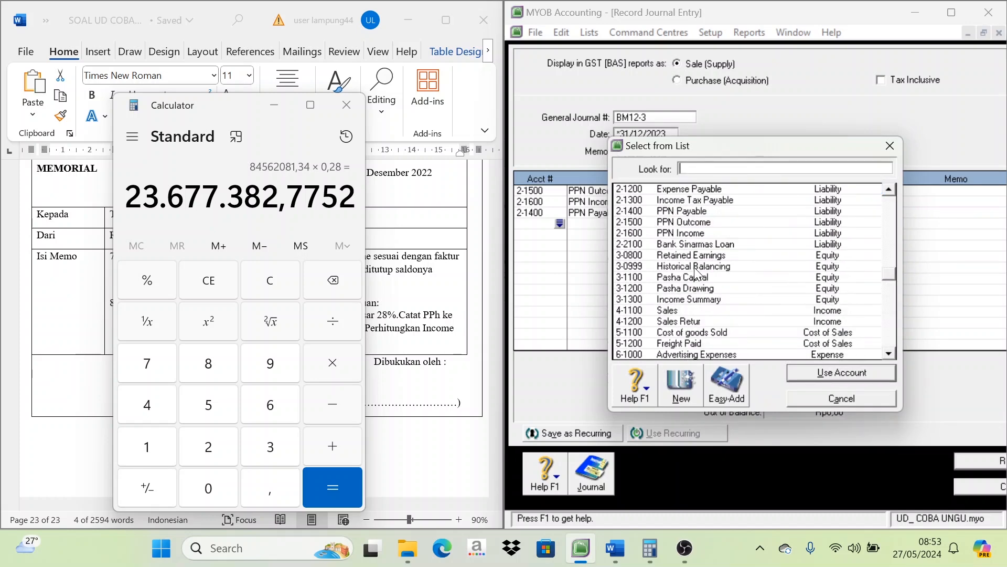
scroll(703, 293, "down", 1)
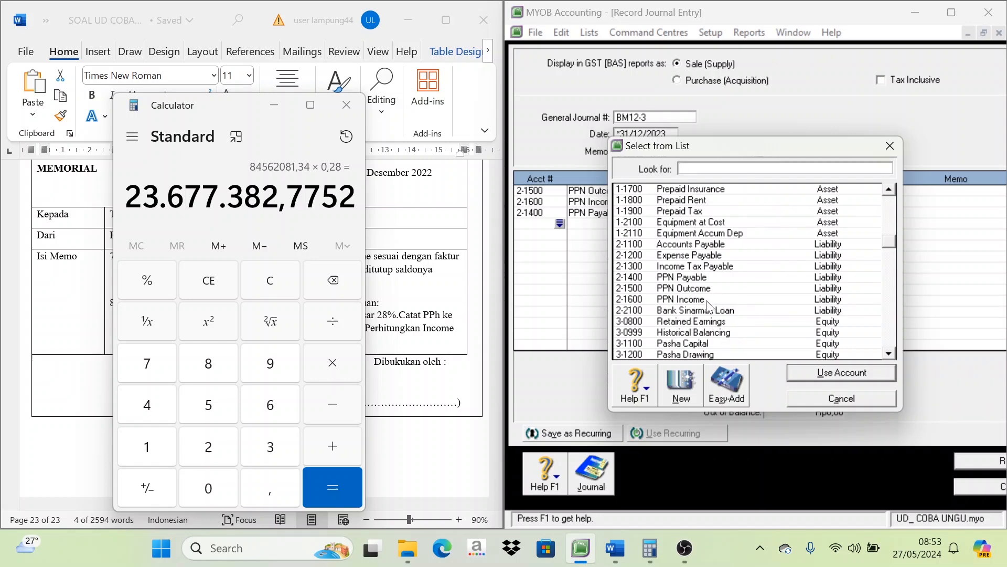
type("2-1300")
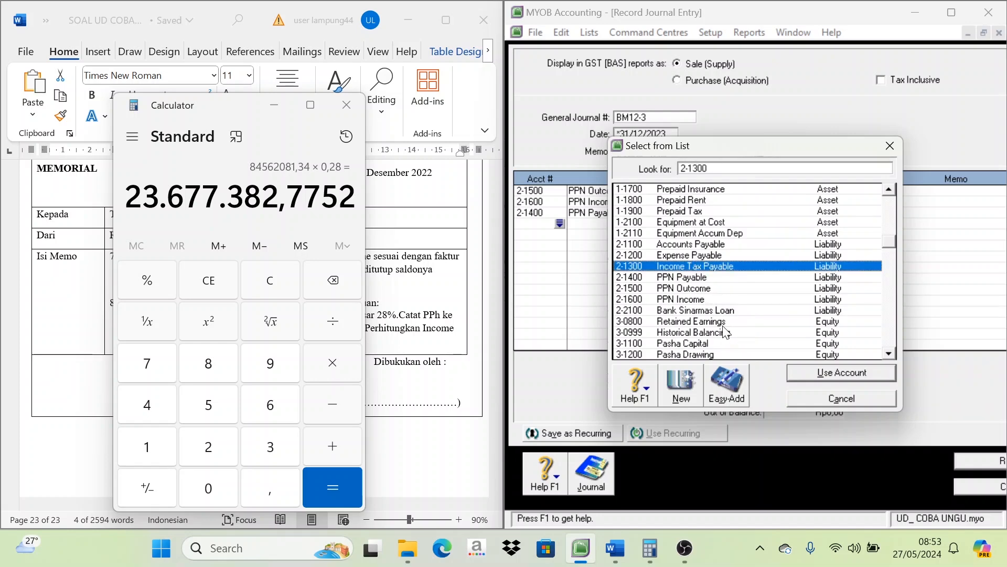
scroll(706, 323, "down", 6)
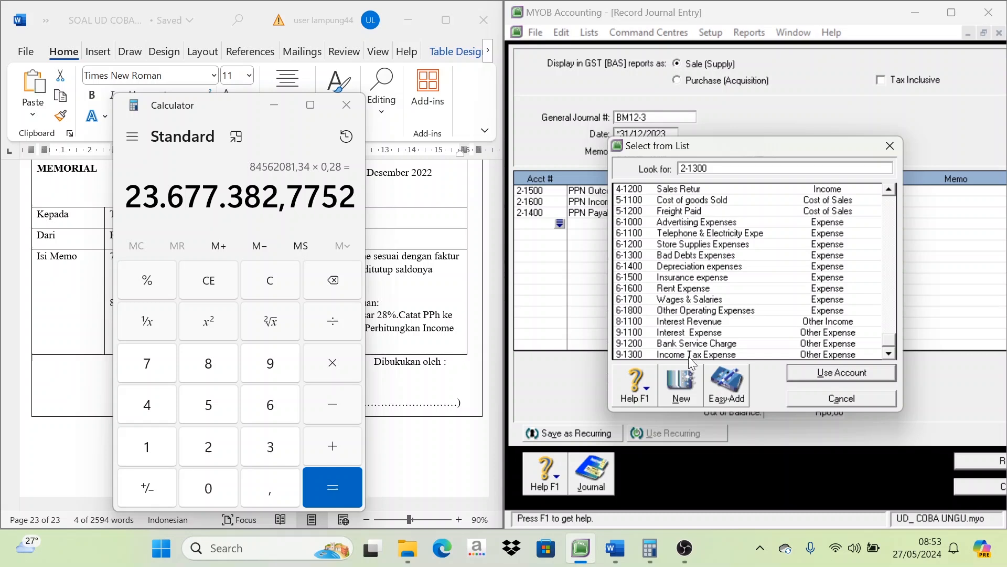
left_click(717, 354)
left_click(825, 373)
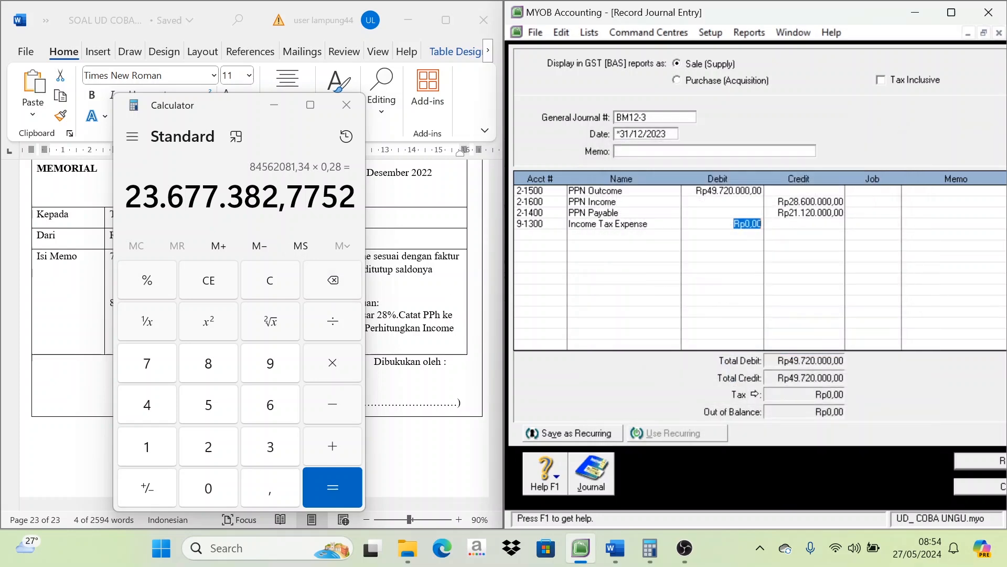
type("236773")
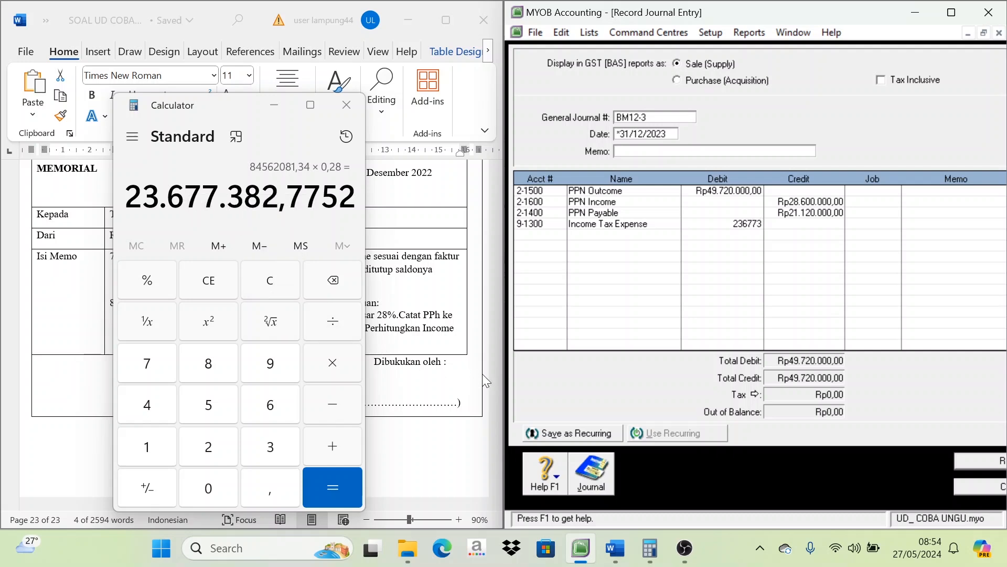
type("83")
key("Tab")
Add account 2-1300 Income Tax Payable on the fifth journal line, crediting Rp23.677.383,00
left_click(557, 236)
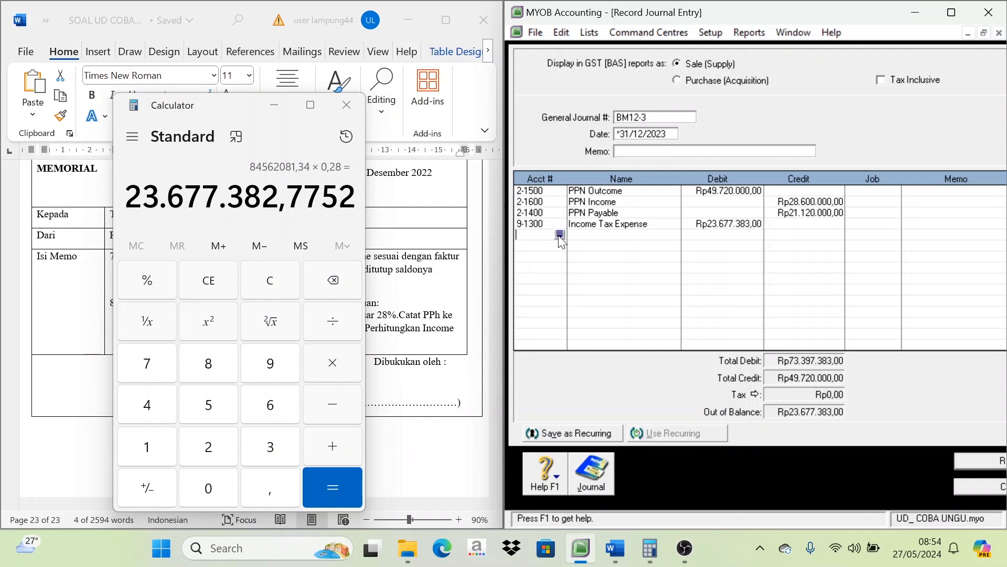
left_click(560, 234)
scroll(756, 325, "down", 3)
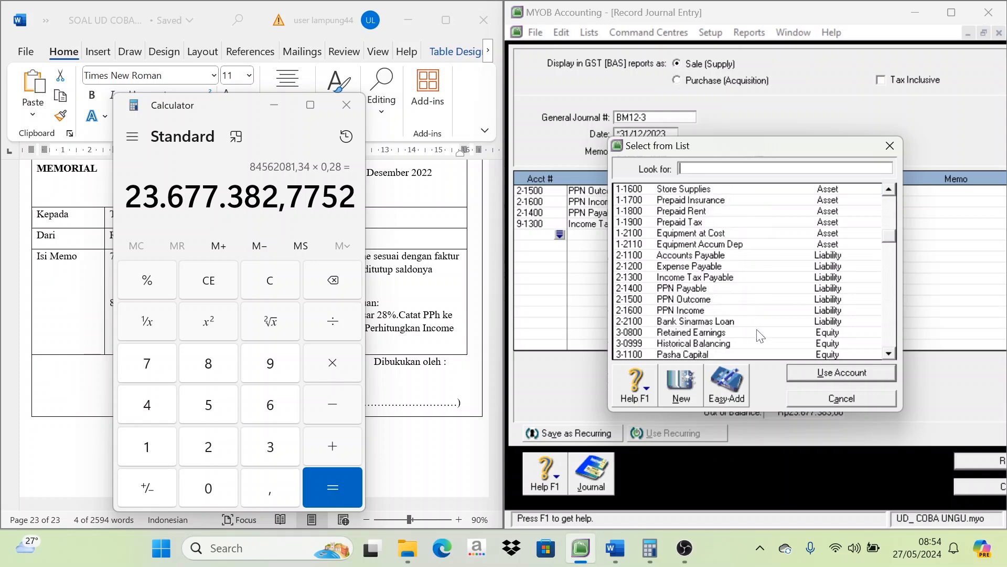
scroll(761, 336, "up", 3)
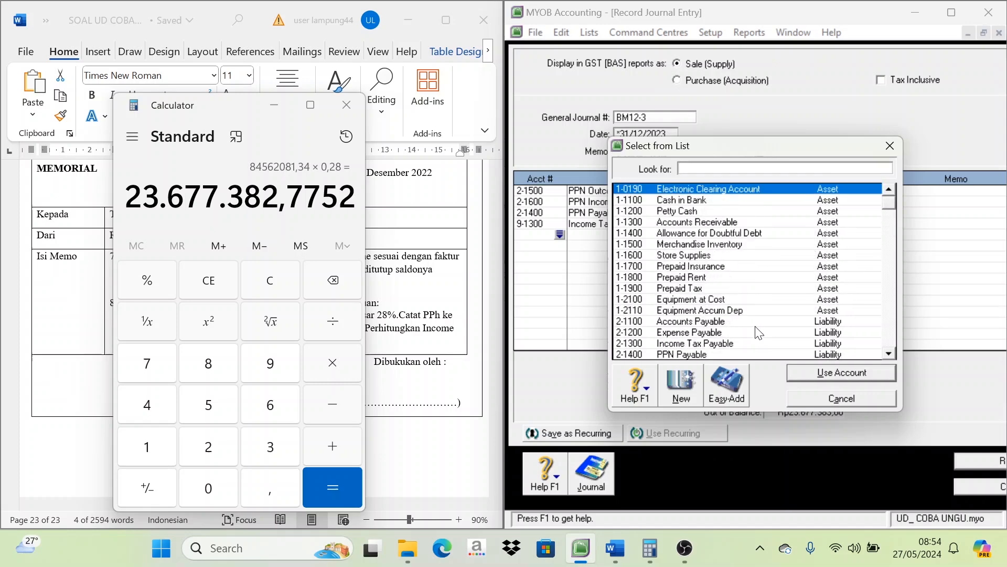
scroll(747, 335, "down", 1)
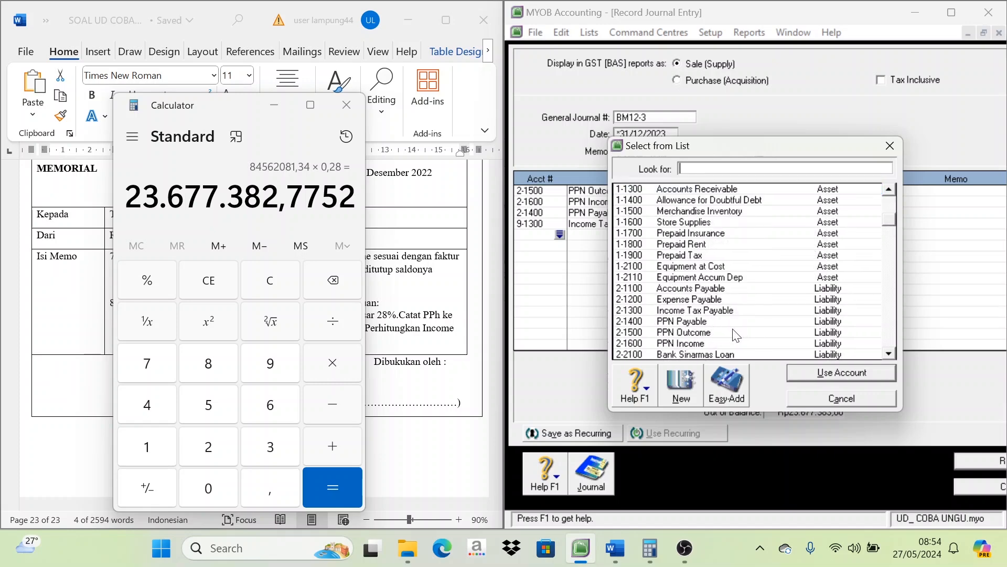
left_click(720, 310)
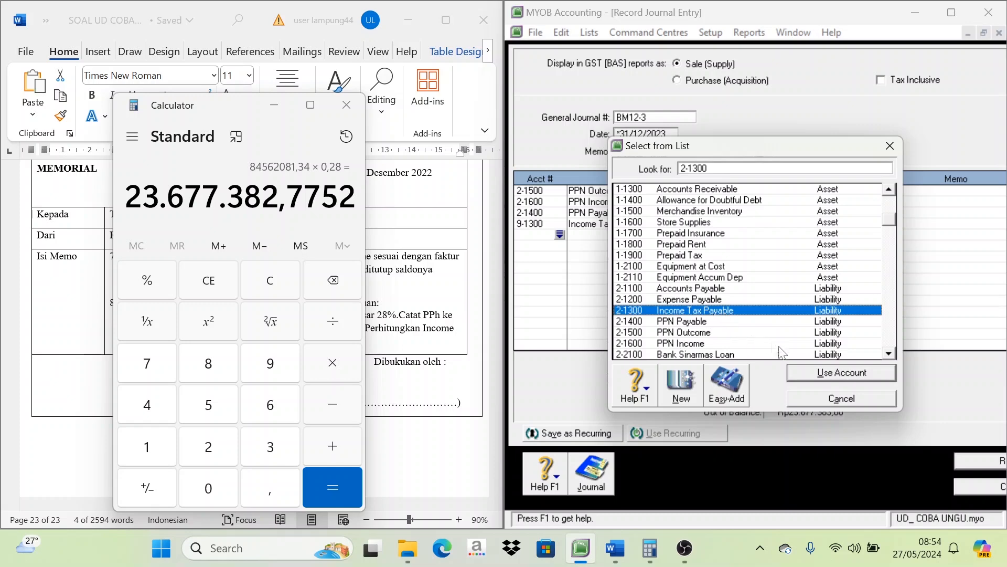
left_click(842, 373)
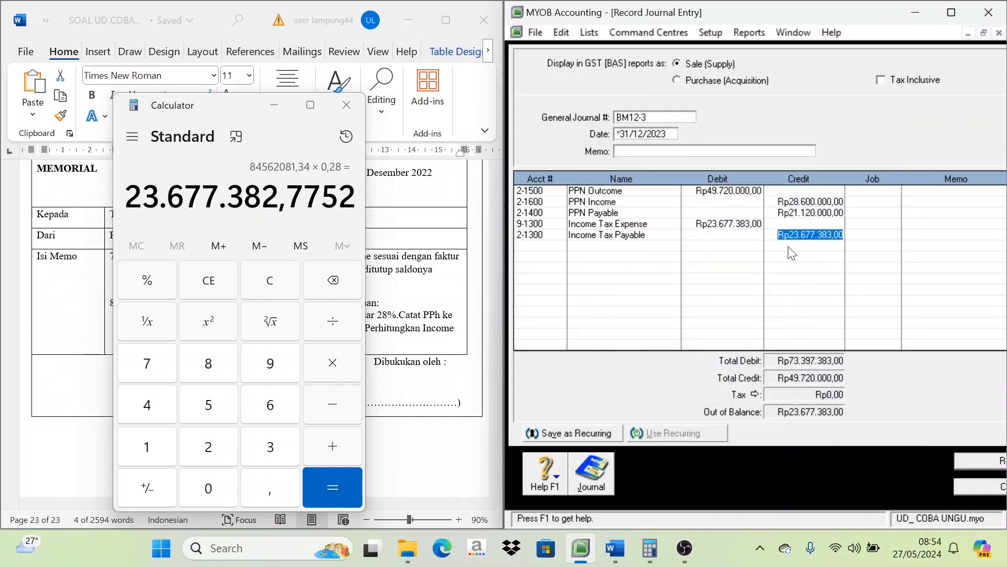
Hide the calculator, add account 1-1900 Prepaid Tax on the sixth journal line and go to its credit amount
left_click(278, 110)
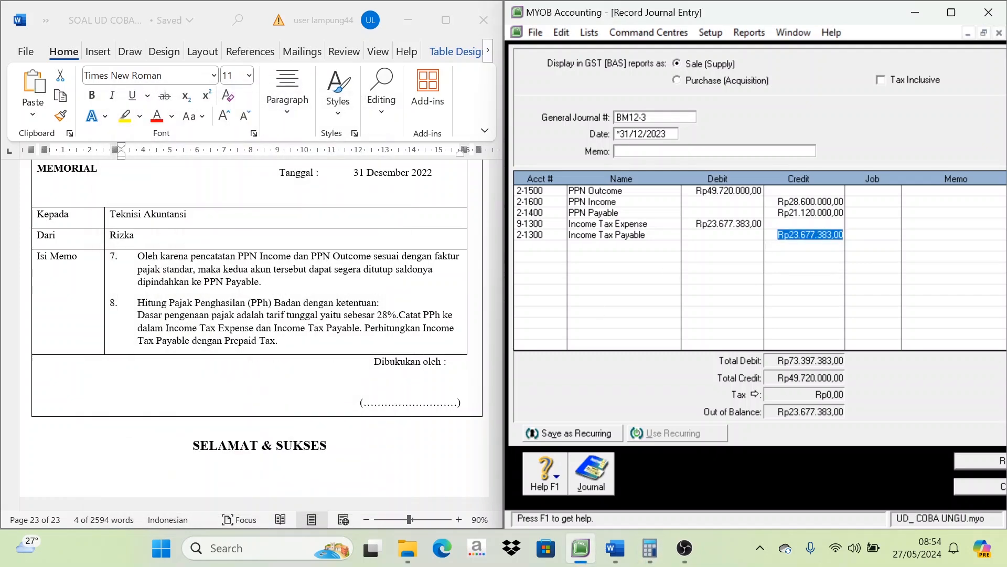
left_click(562, 248)
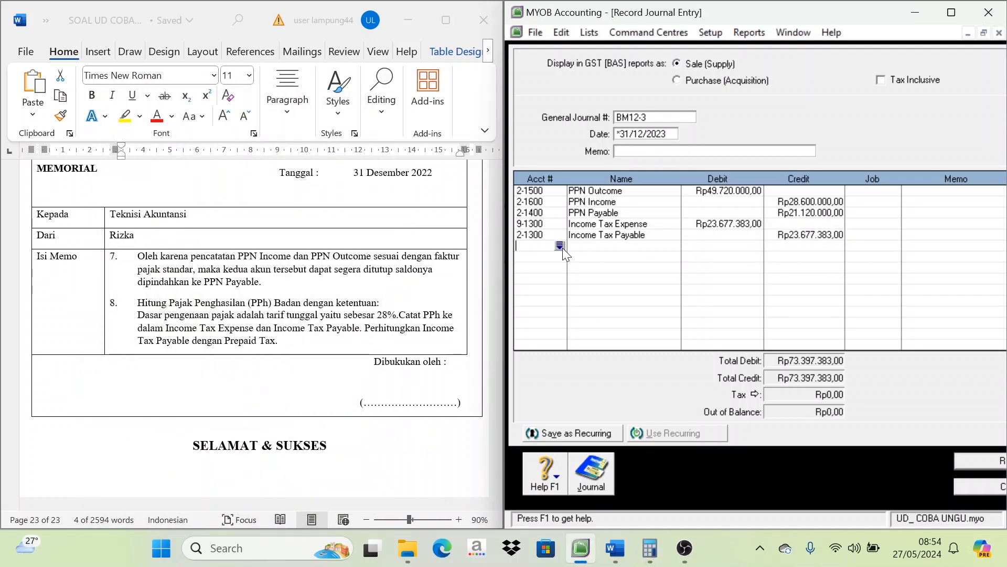
left_click(560, 245)
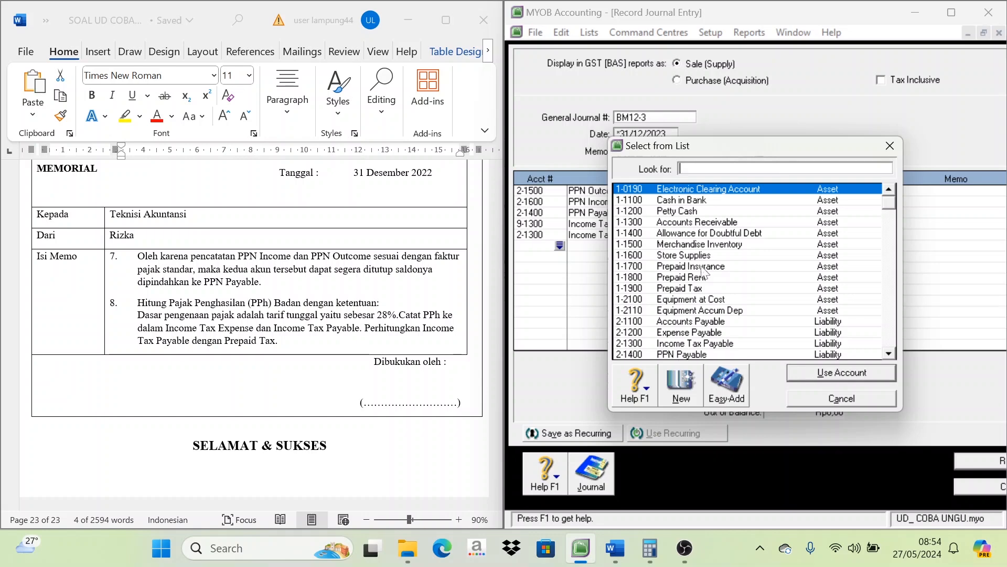
left_click(702, 289)
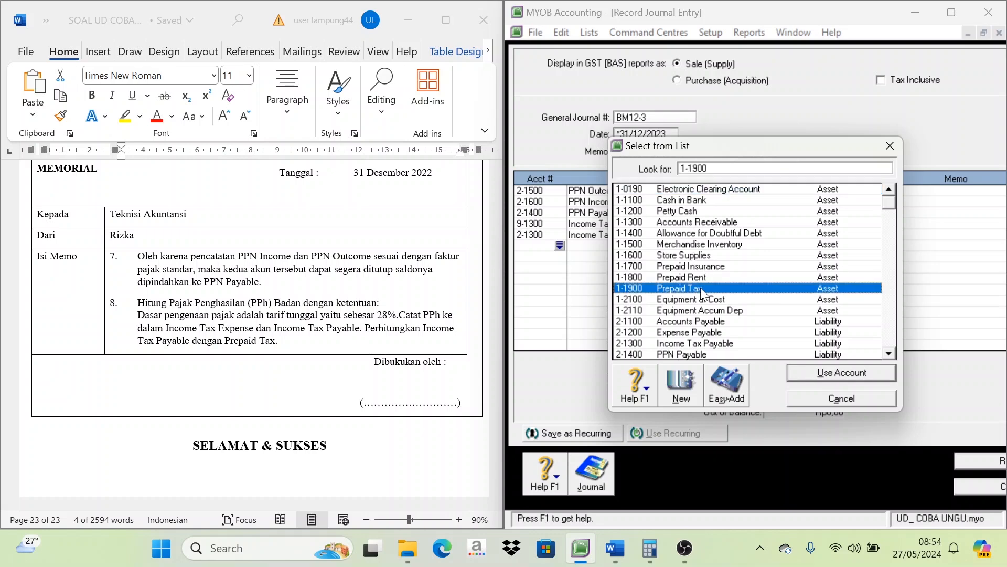
left_click(838, 371)
key("Tab")
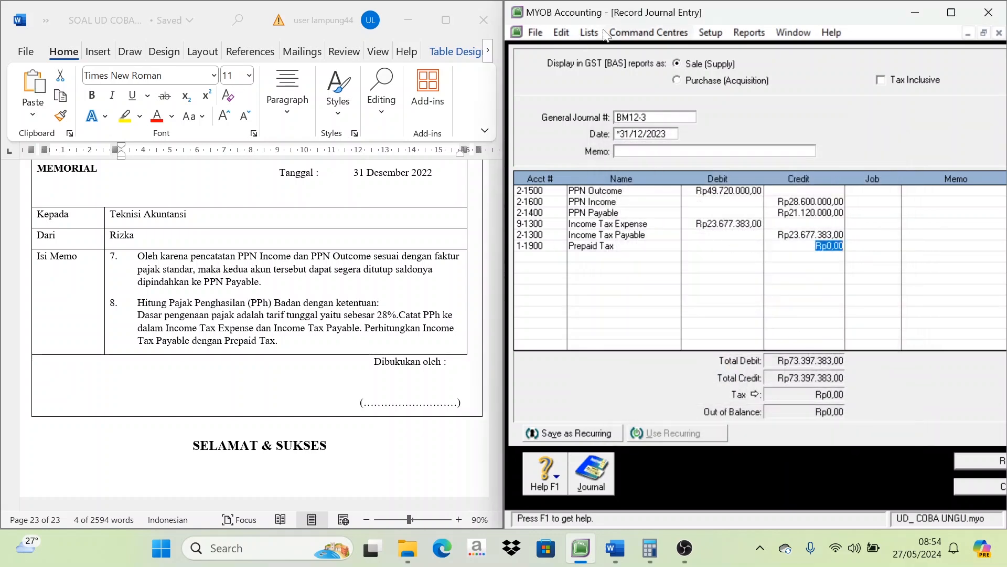
Check the Prepaid Tax balance among the asset accounts in the Accounts List and credit Prepaid Tax with 15000000 in the journal entry
left_click(562, 32)
left_click(599, 45)
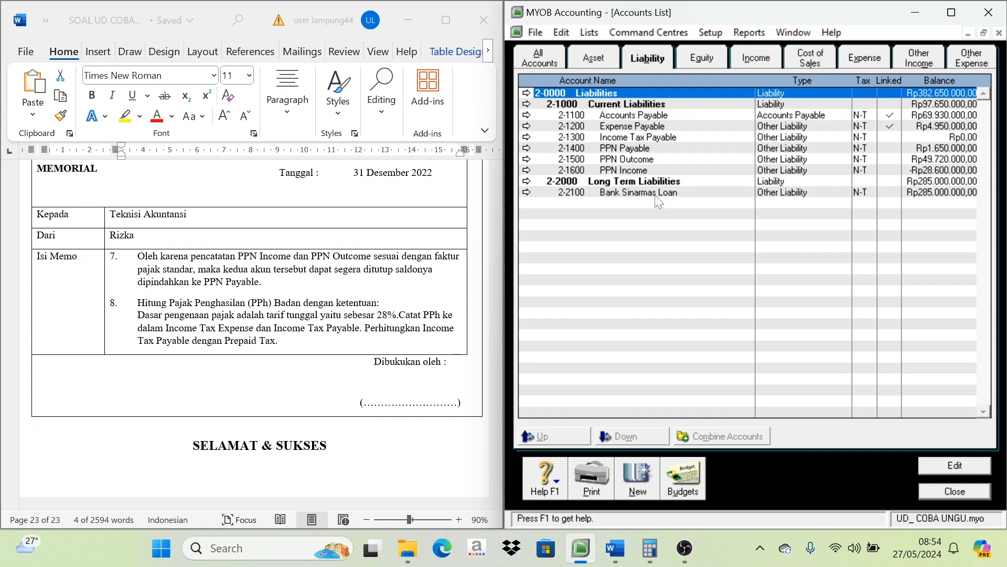
left_click(594, 57)
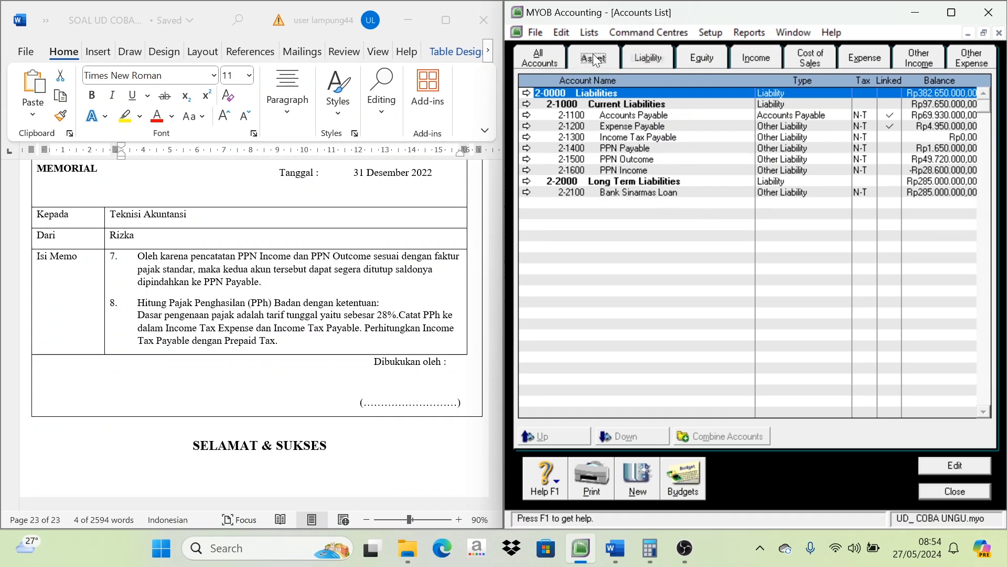
left_click(934, 219)
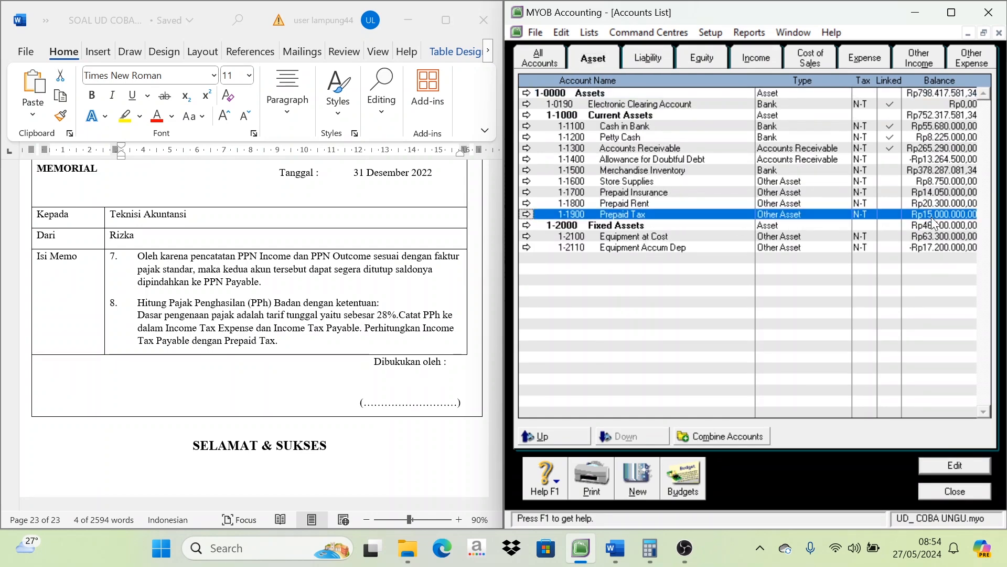
left_click(969, 494)
type("15000000")
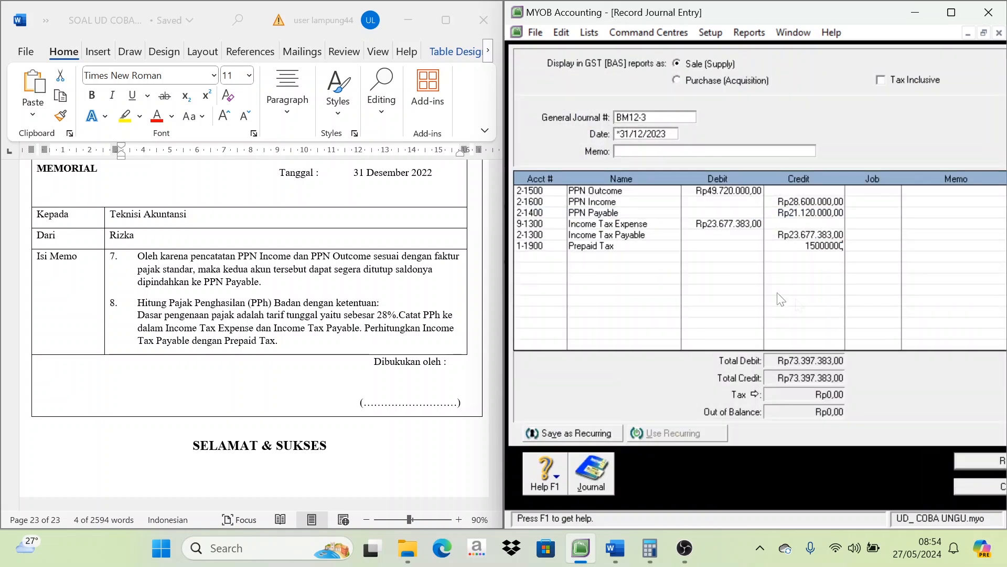
Replace the Income Tax Payable credit with the balancing amount of Rp8.677.383,00, net of the Prepaid Tax offset
left_click(791, 236)
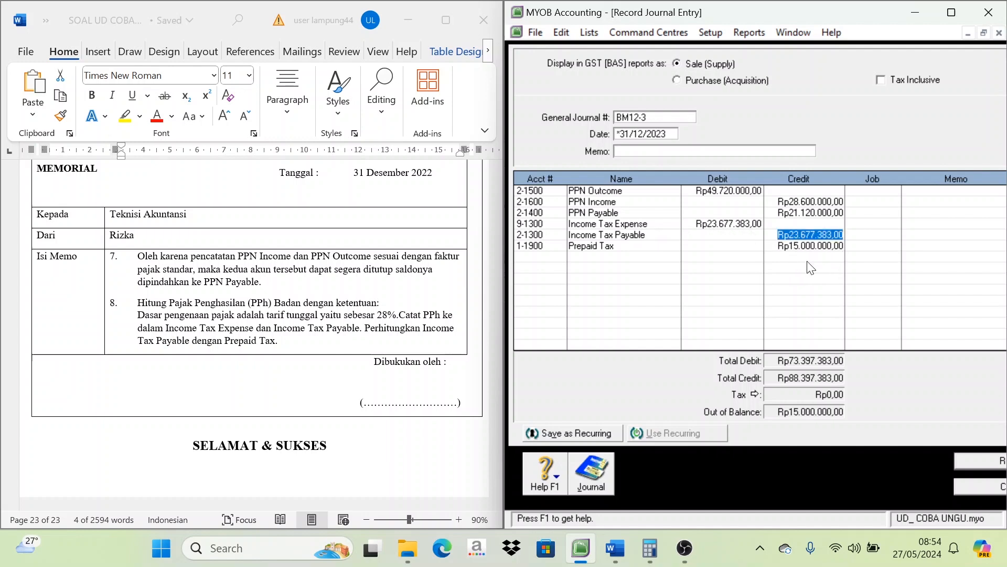
left_click(692, 226)
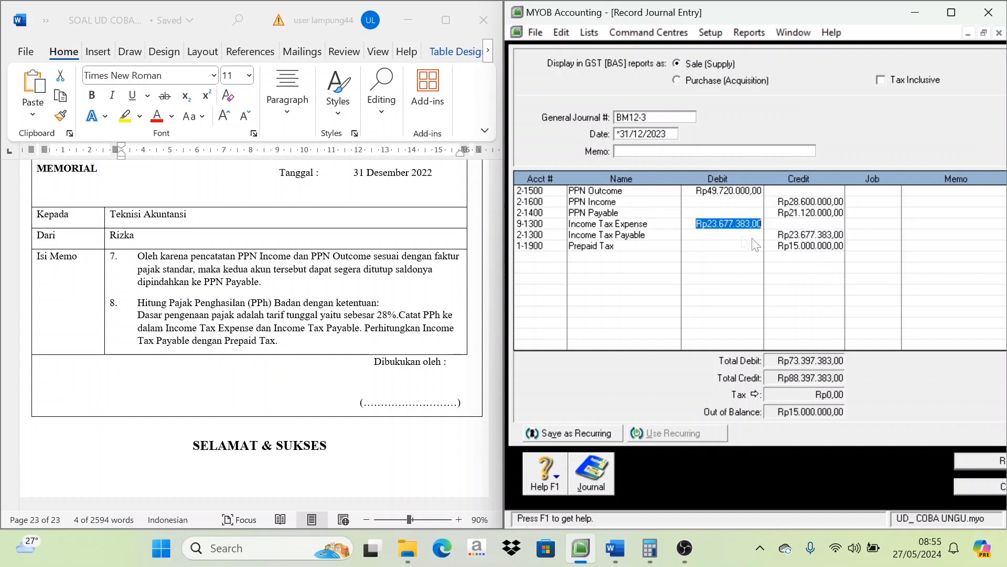
left_click(807, 235)
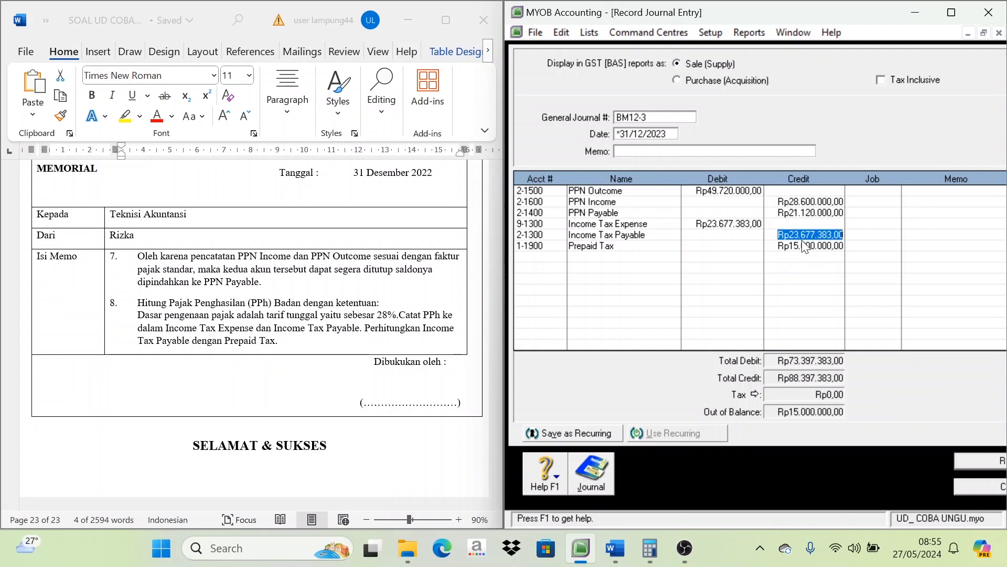
key("Delete")
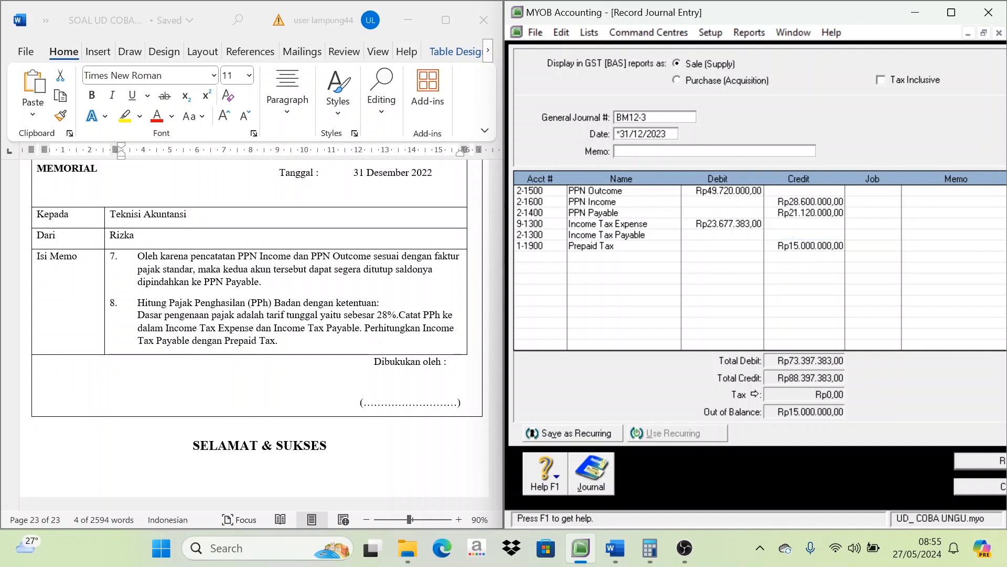
left_click(705, 225)
left_click(700, 240)
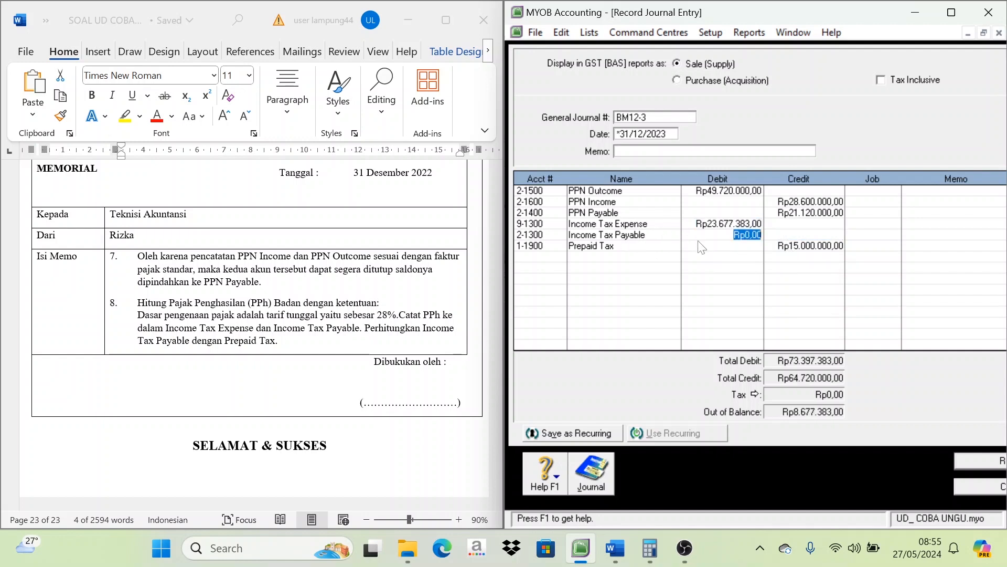
key("Tab")
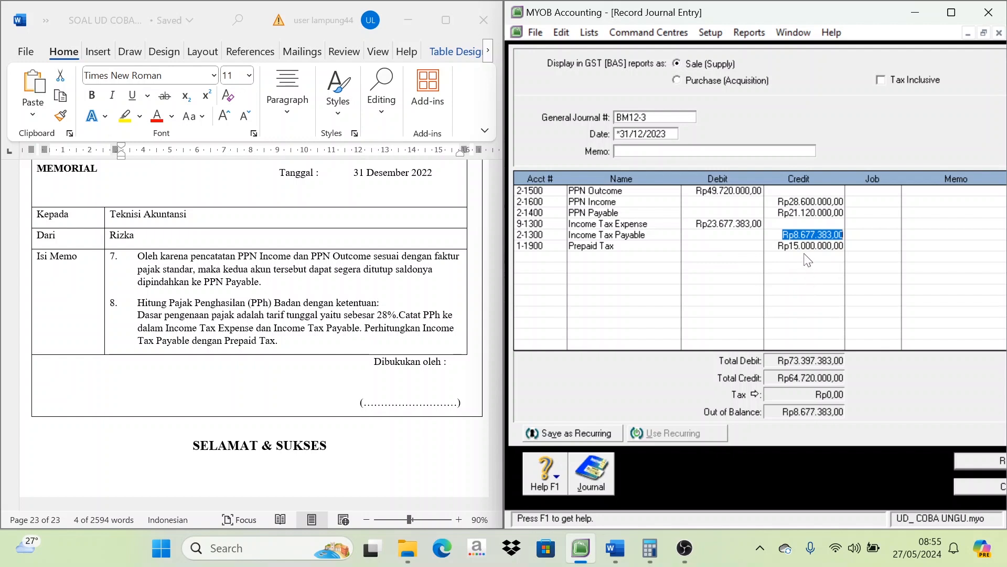
Compare the Income Tax Expense debit with the Income Tax Payable and Prepaid Tax credits, and check the entry against the BM12-3 memo
left_click(724, 226)
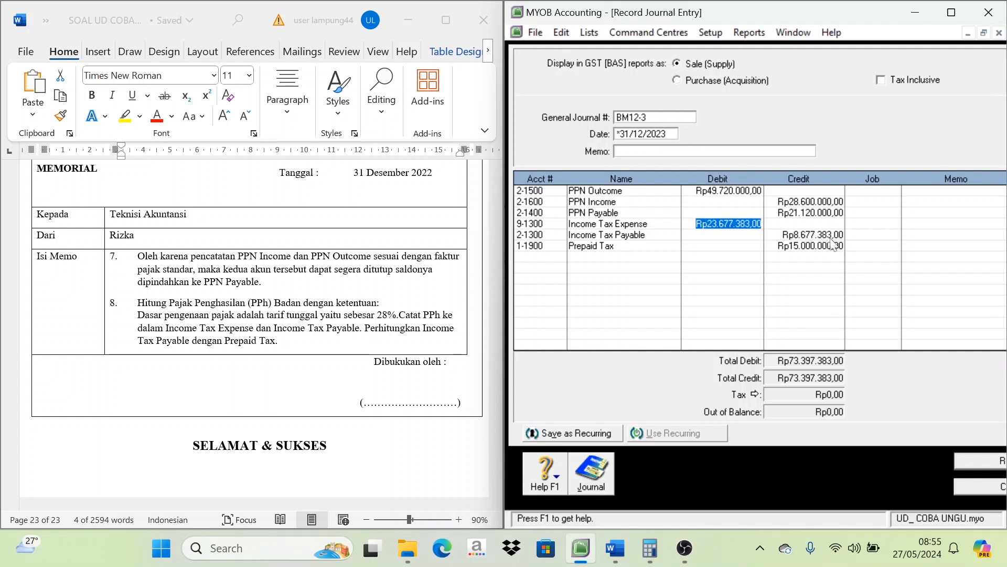
left_click(798, 233)
left_click(723, 225)
left_click(815, 245)
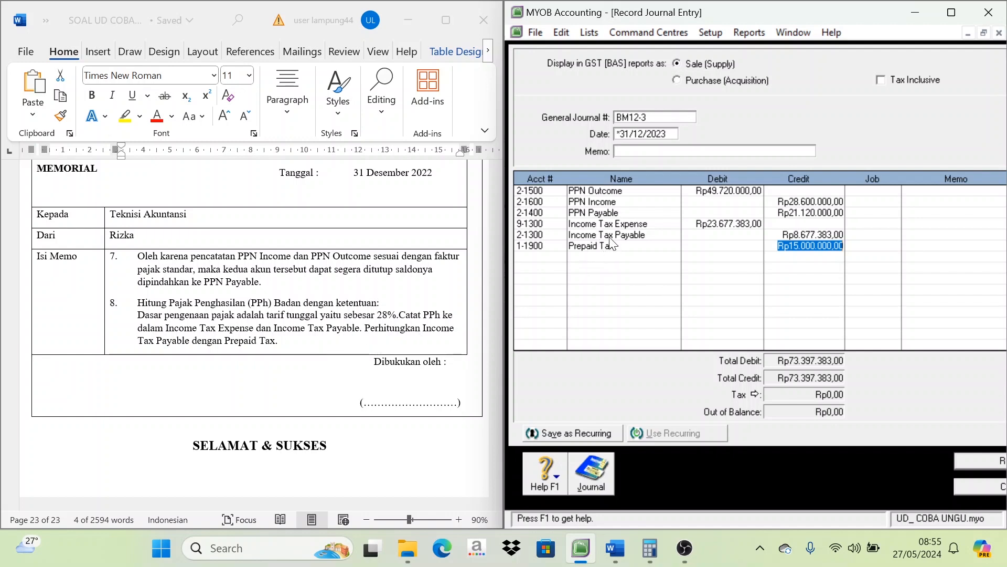
left_click(821, 234)
left_click(813, 244)
left_click(818, 245)
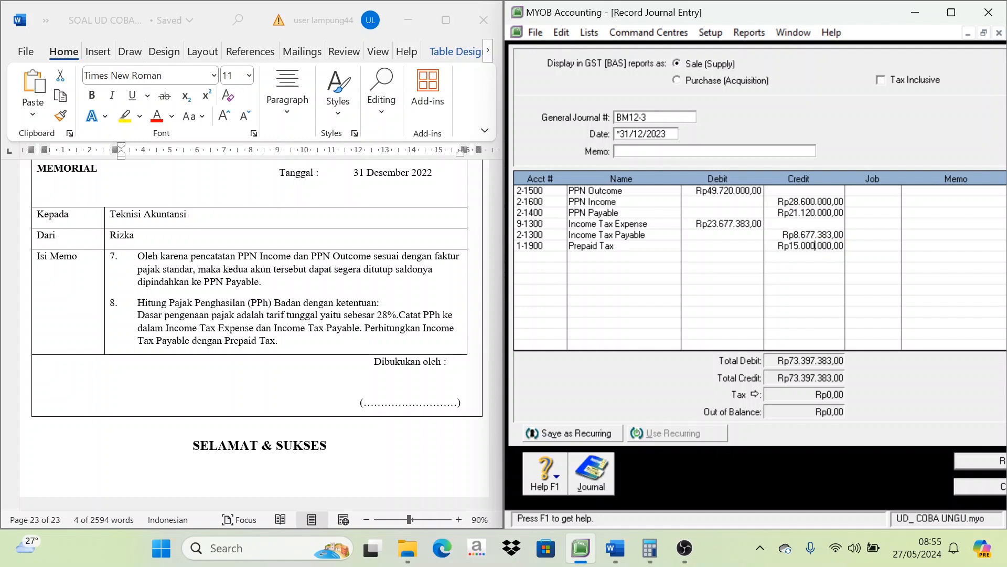
left_click(720, 228)
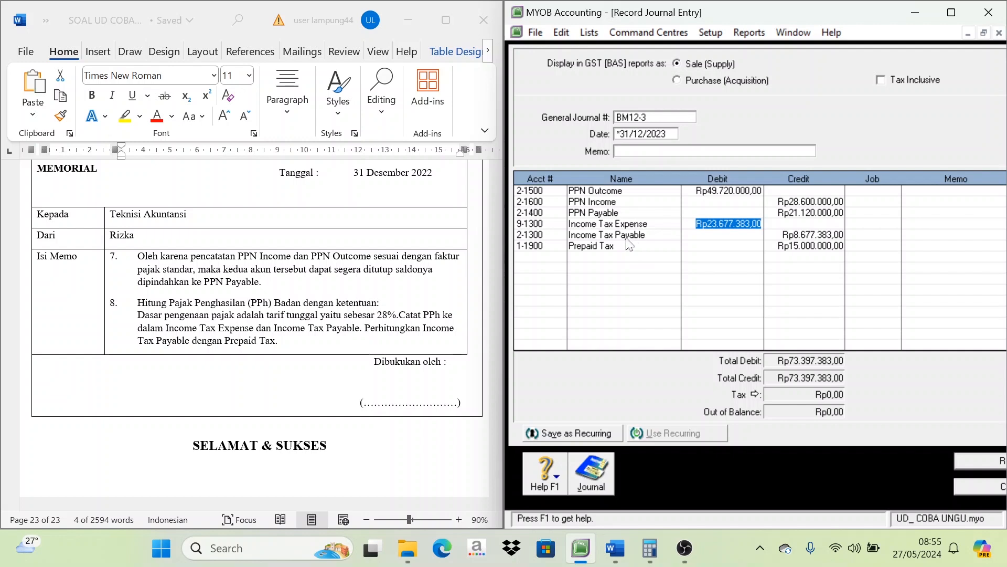
left_click(832, 235)
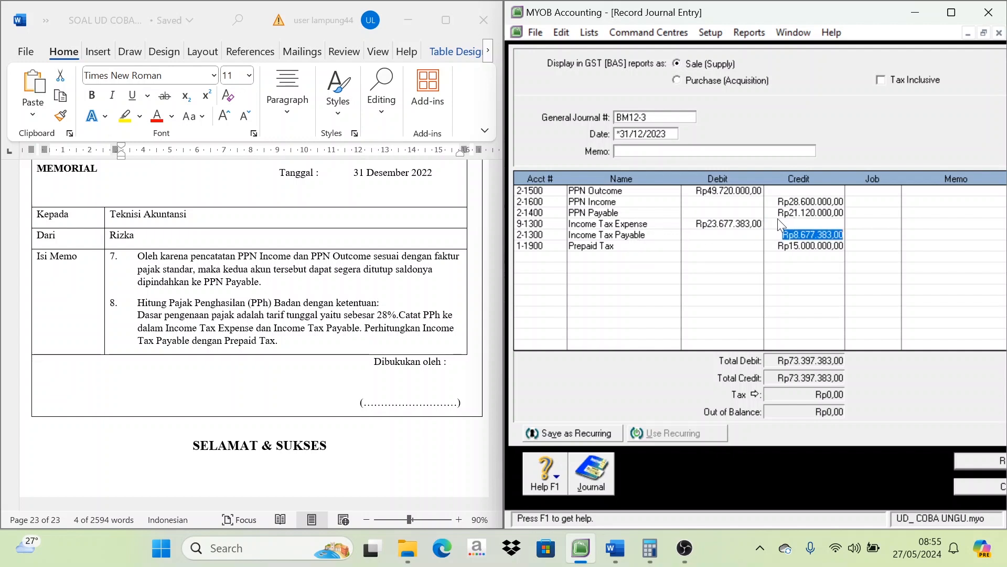
scroll(324, 348, "down", 1)
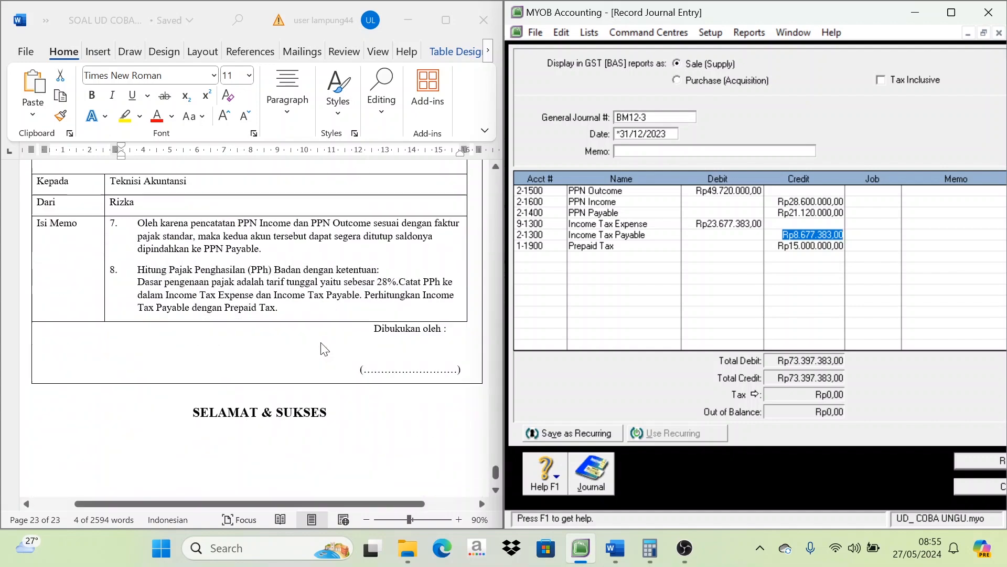
scroll(324, 349, "up", 5)
Maximize the MYOB window, record journal entry BM12-3 and close the blank journal form
left_click(951, 12)
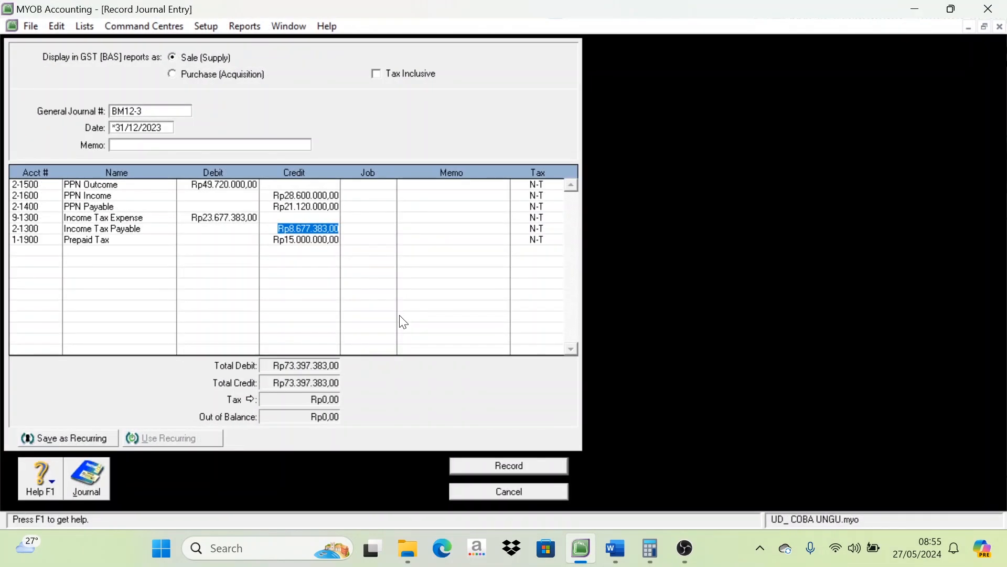
left_click(535, 465)
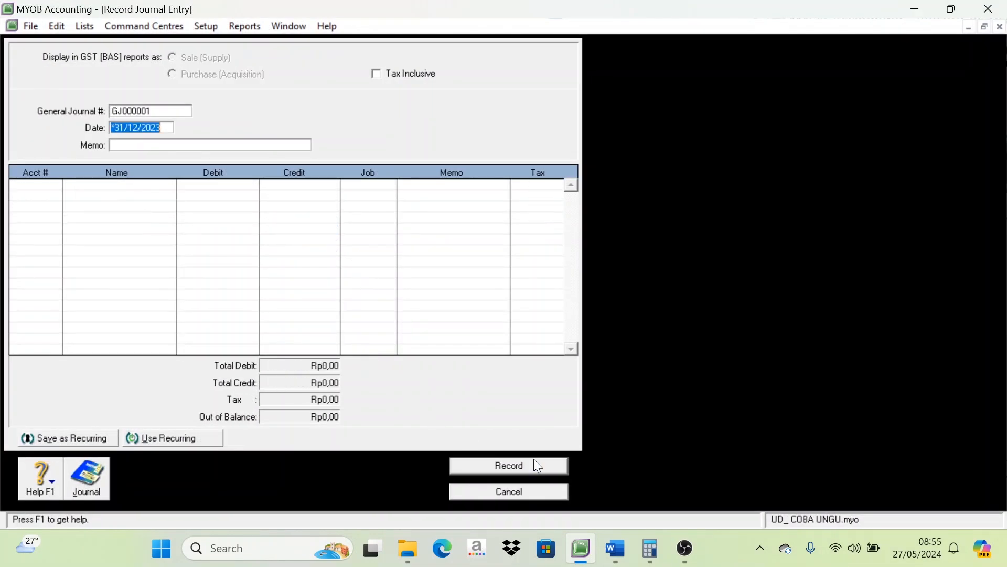
left_click(518, 490)
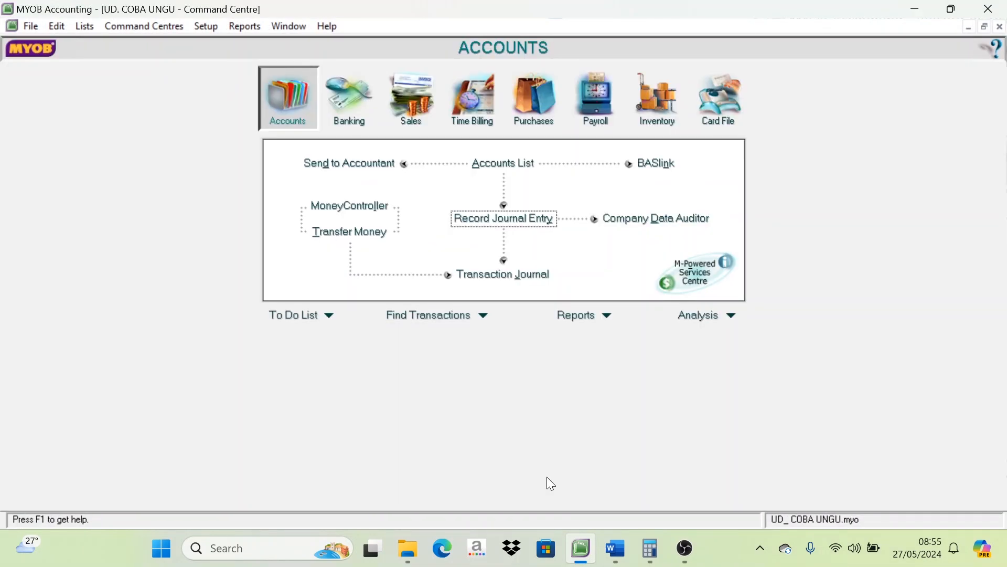
Switch to the Word document at full size, review the adjustment memos back to BM12-1, and return to MYOB
left_click(629, 555)
left_click(459, 11)
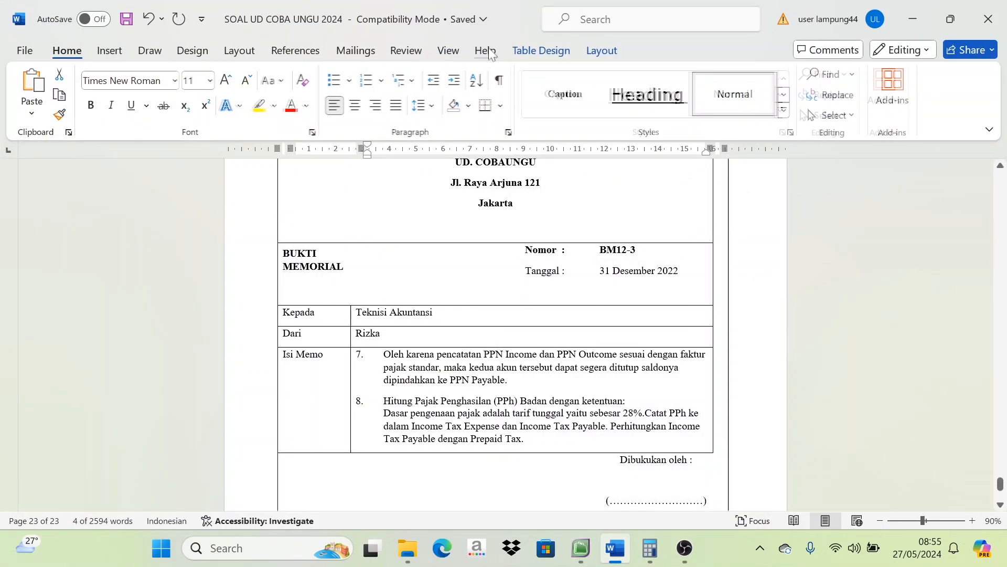
scroll(584, 246, "up", 10)
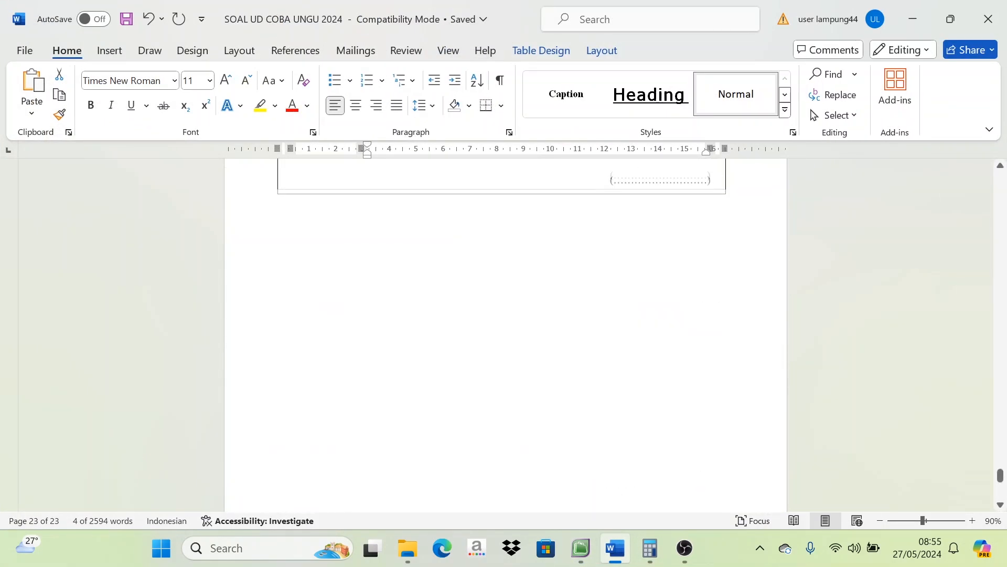
scroll(524, 279, "up", 15)
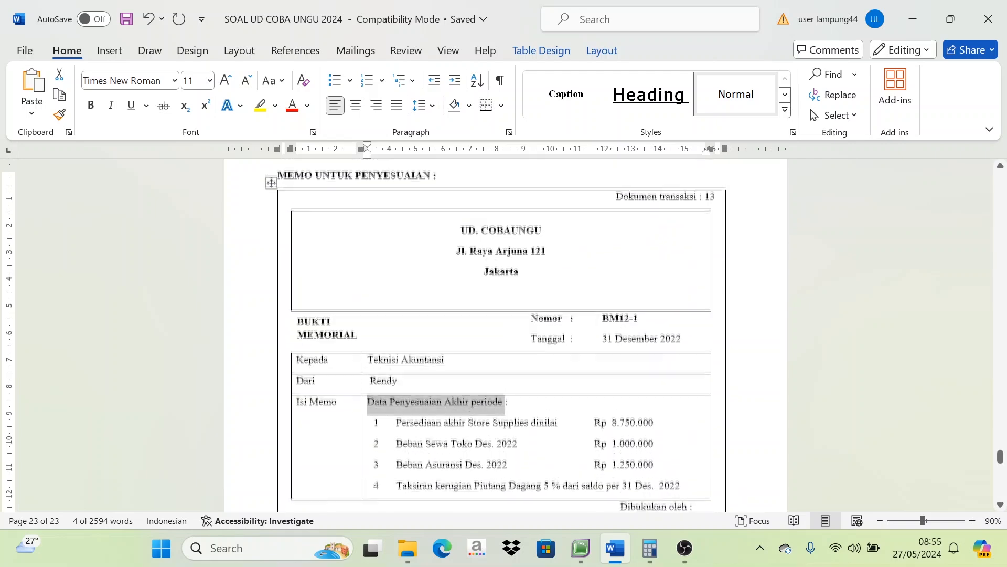
scroll(506, 294, "up", 15)
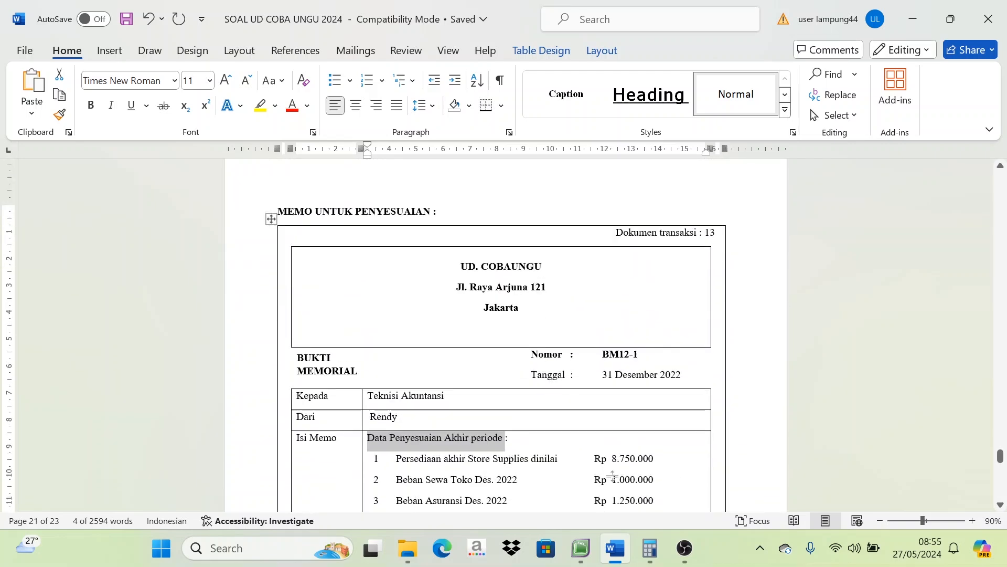
left_click(582, 552)
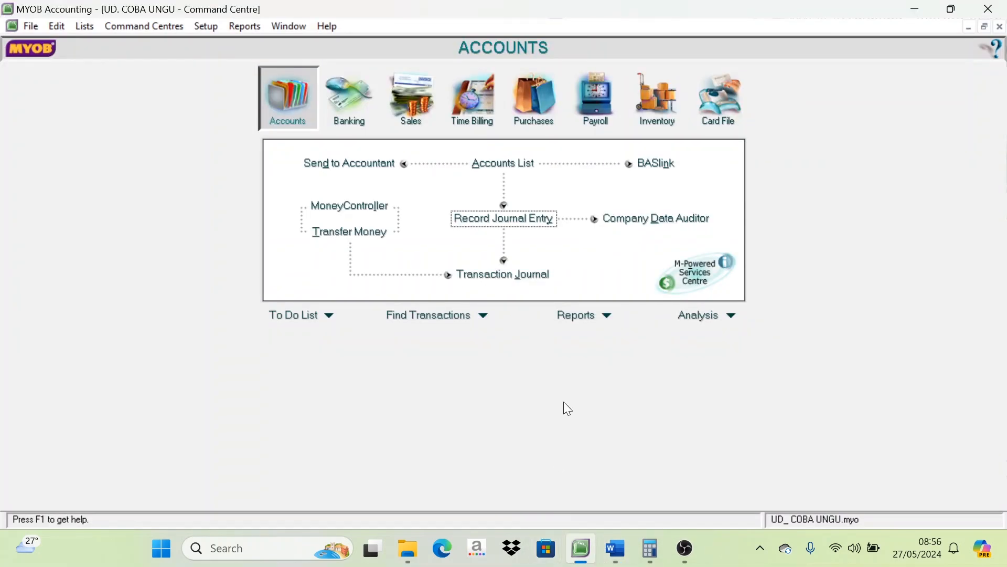